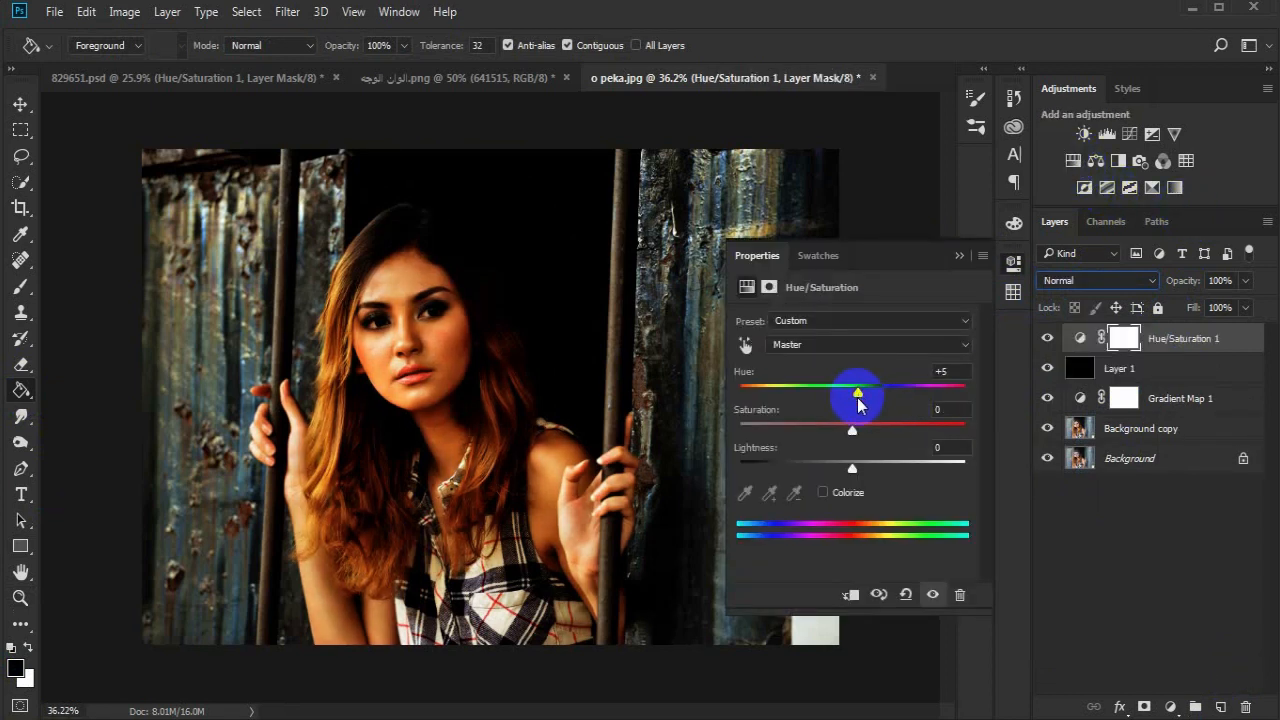
# - Reduce the saturation of the Hue/Saturation 1 adjustment and clip it, Layer 1 and Gradient Map 1 to the Background copy layer
pyautogui.moveTo(851, 430); pyautogui.dragTo(829, 433)
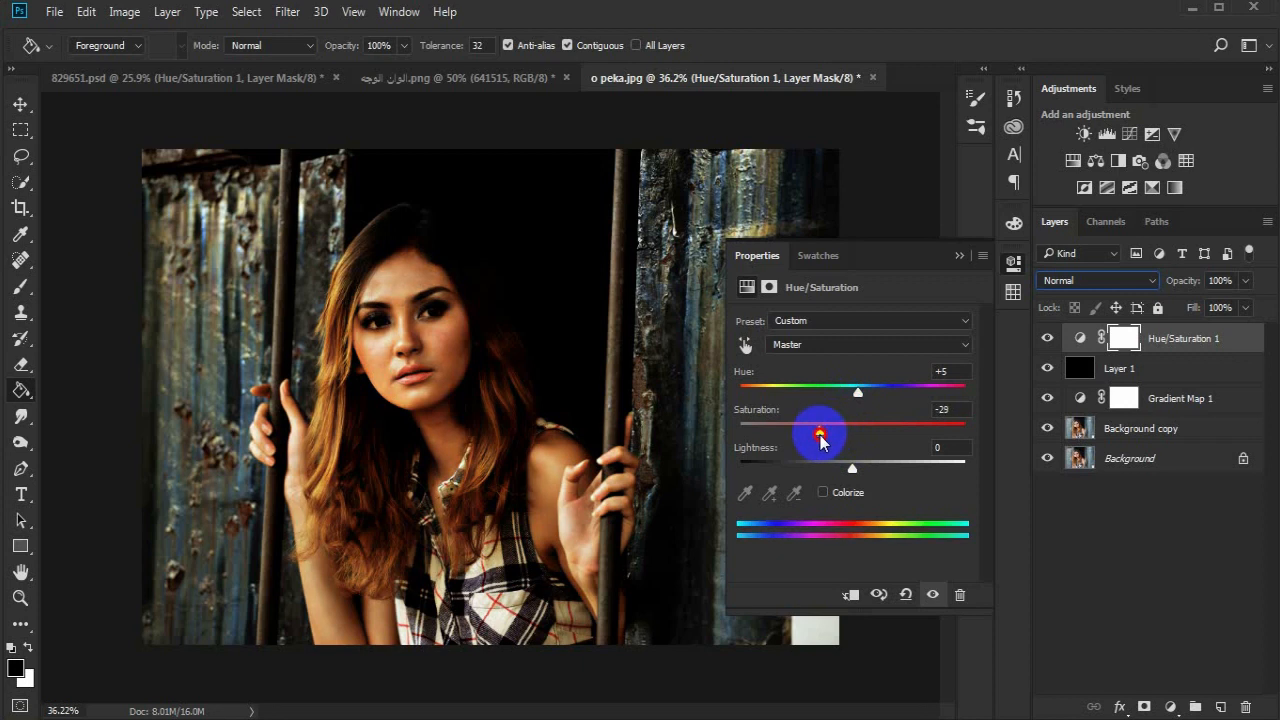
pyautogui.click(956, 256)
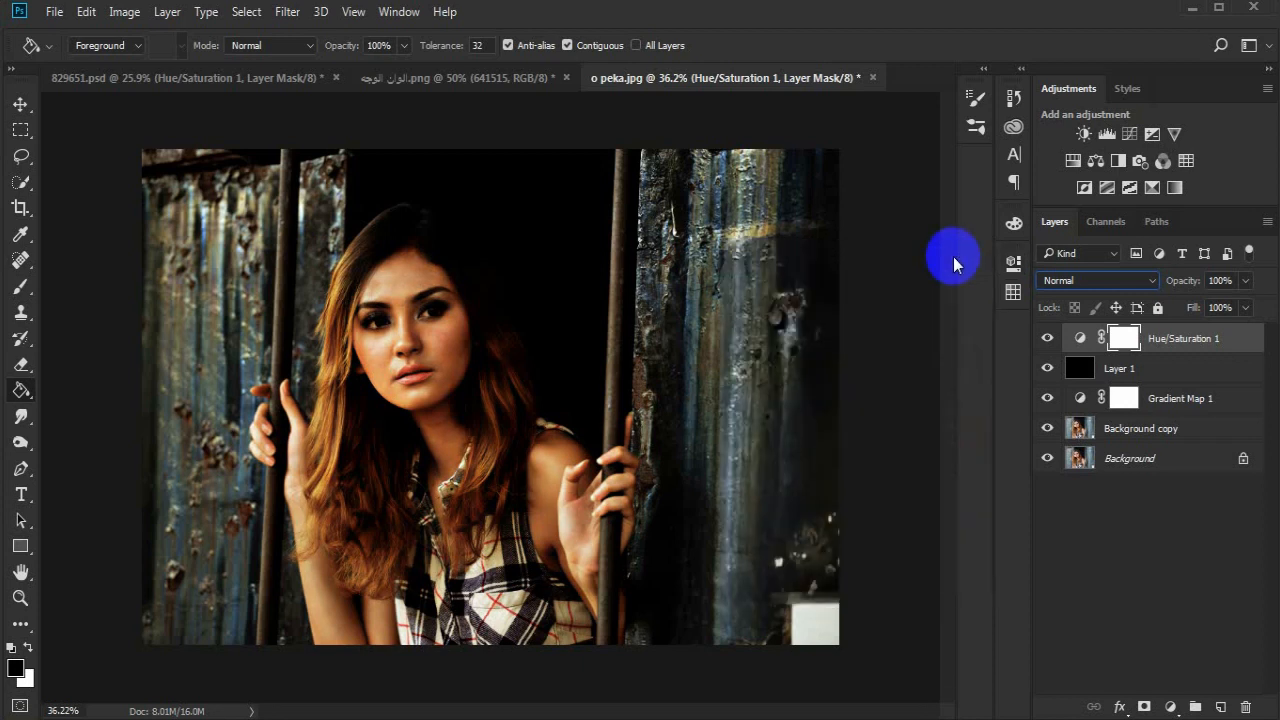
pyautogui.keyDown('alt'); pyautogui.click(1103, 380); pyautogui.keyUp('alt')
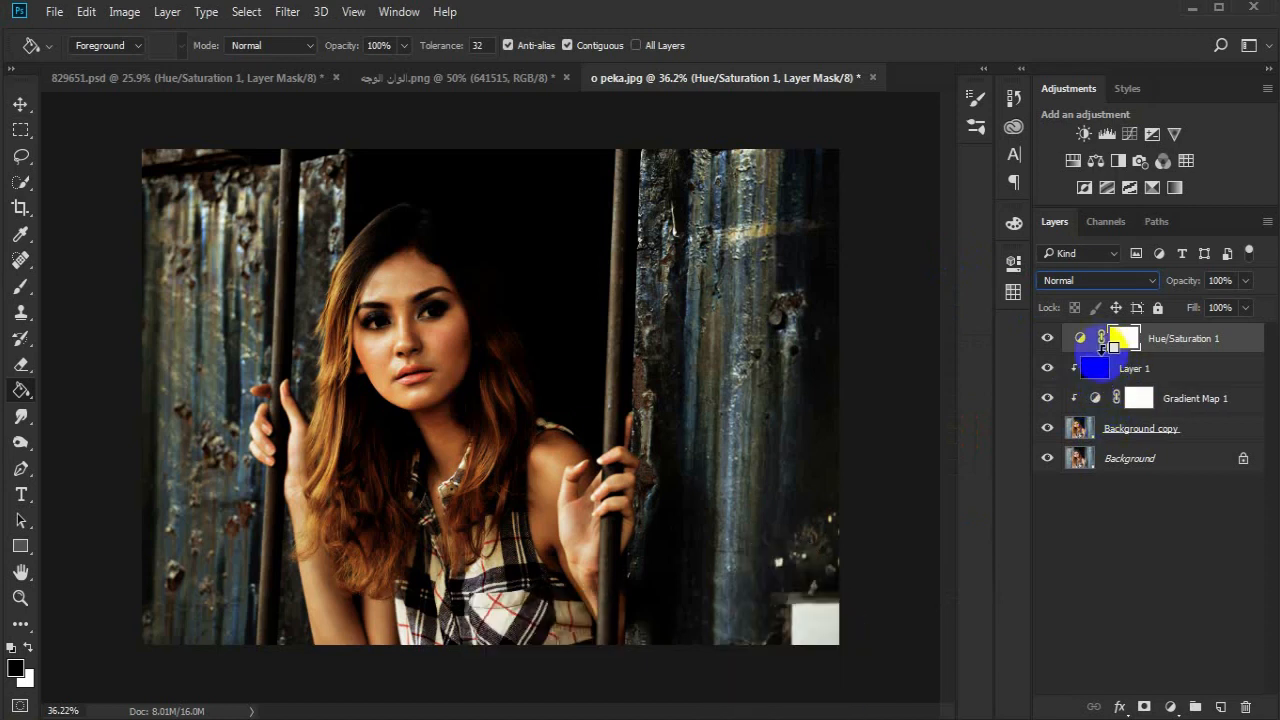
pyautogui.keyDown('alt'); pyautogui.click(1100, 345); pyautogui.keyUp('alt')
# - Add a layer mask to Background copy and invert it to black
pyautogui.click(1135, 430)
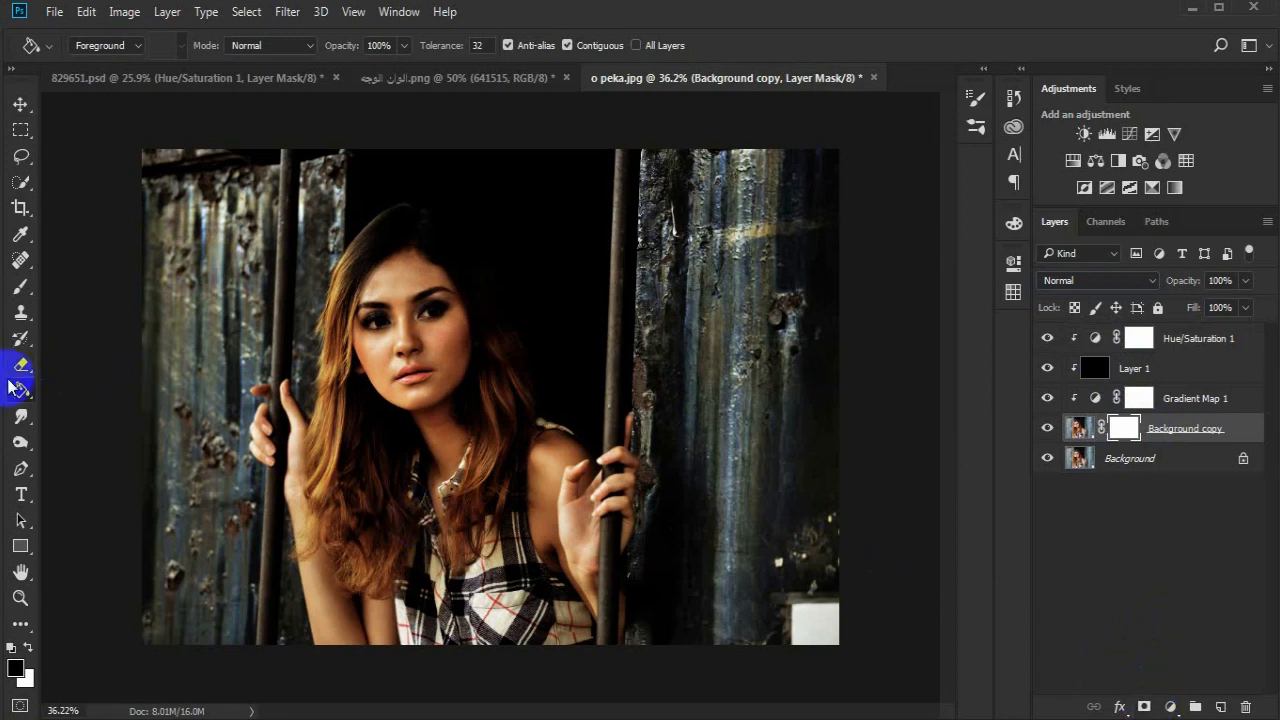
pyautogui.click(433, 318)
# - Set up a Soft Round brush of about 88 px with 0% hardness and the default foreground and background colours
pyautogui.click(19, 600)
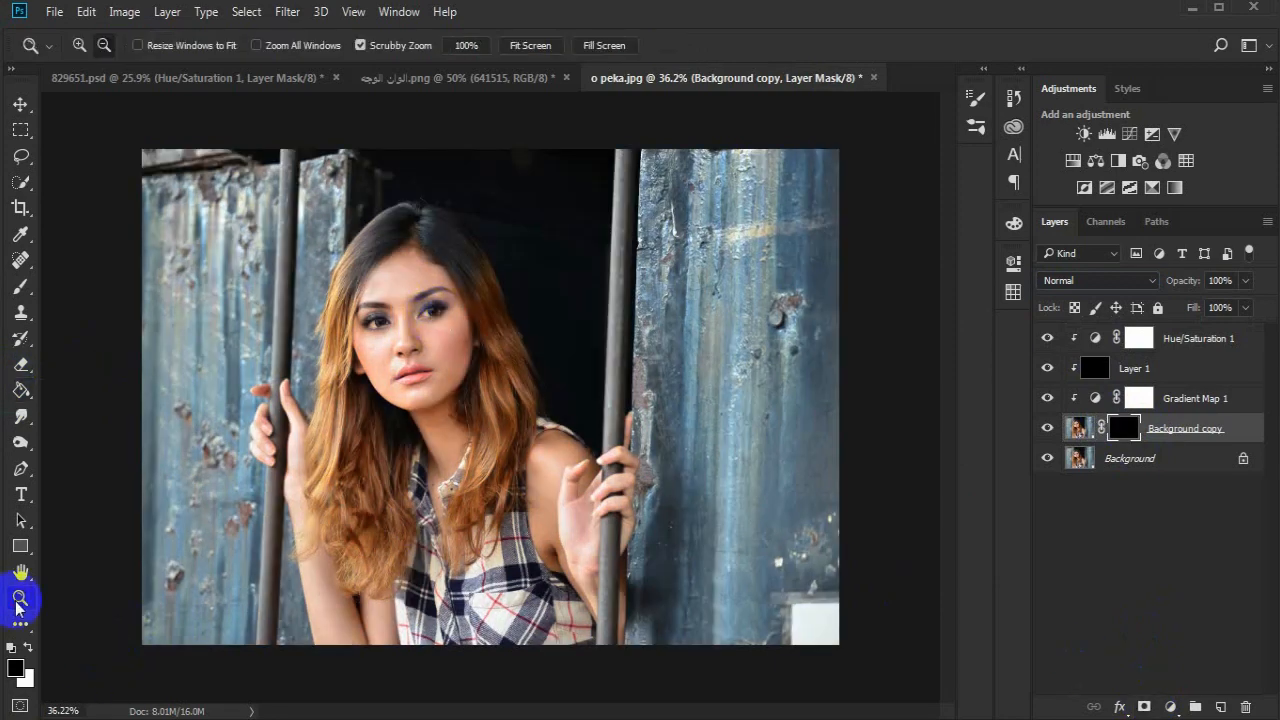
pyautogui.moveTo(383, 270); pyautogui.dragTo(480, 286)
pyautogui.moveTo(588, 323); pyautogui.dragTo(470, 376)
pyautogui.click(17, 290)
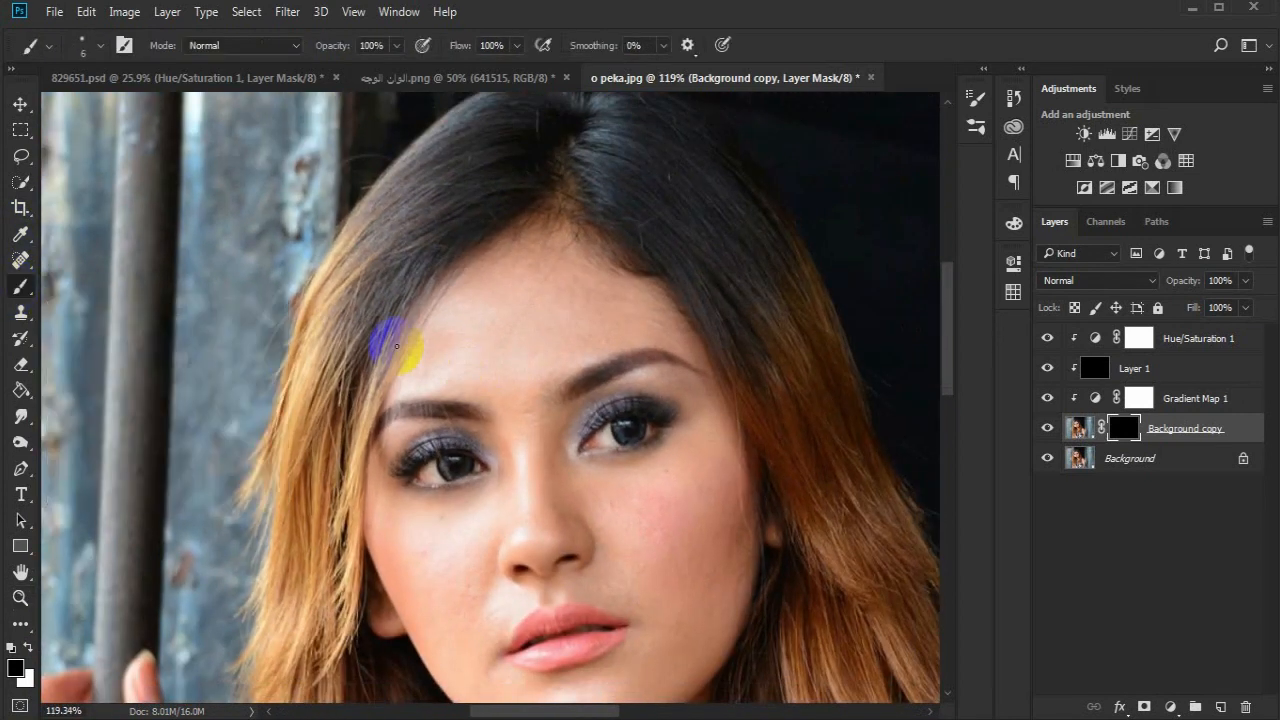
pyautogui.rightClick(470, 356)
pyautogui.click(612, 405)
pyautogui.click(623, 405)
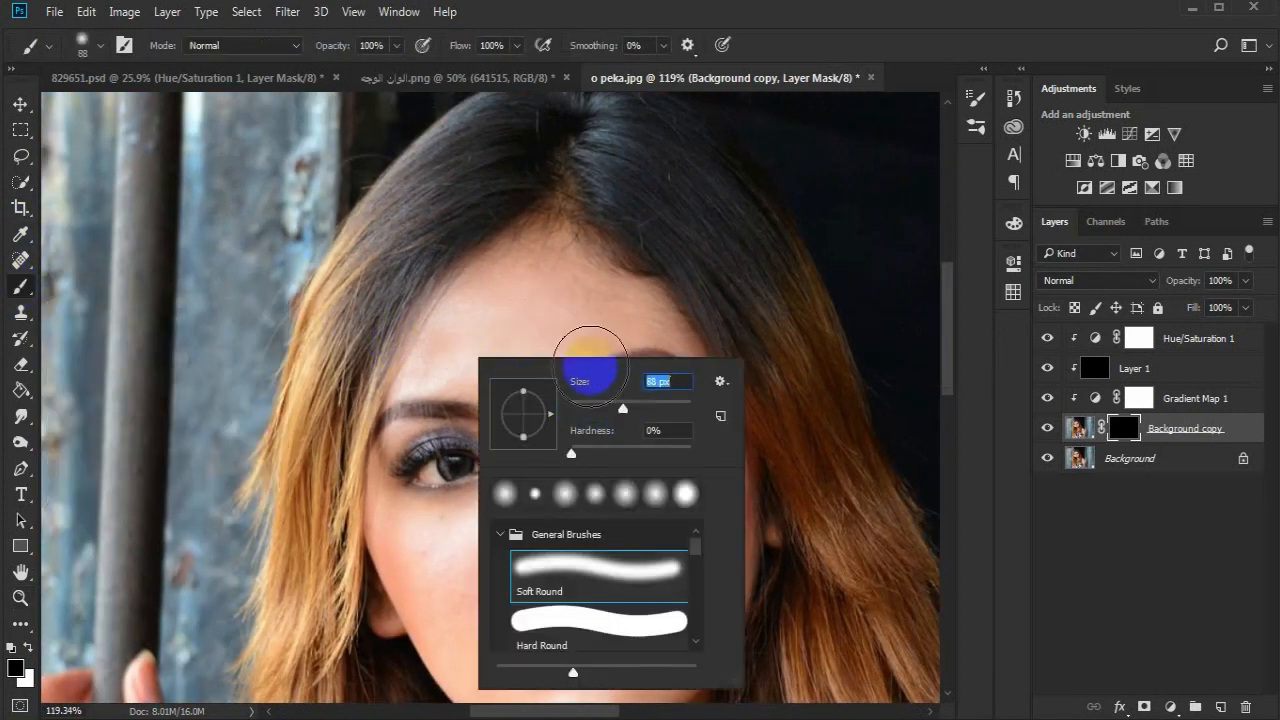
pyautogui.click(500, 312)
pyautogui.press('d')
# - Paint white on the Background copy mask over the woman's face, using a smaller brush for the finer areas
pyautogui.moveTo(495, 350)
pyautogui.mouseDown()
pyautogui.moveTo(440, 407)
pyautogui.moveTo(448, 370)
pyautogui.moveTo(426, 393)
pyautogui.moveTo(450, 340)
pyautogui.moveTo(517, 274)
pyautogui.moveTo(640, 339)
pyautogui.moveTo(596, 393)
pyautogui.moveTo(440, 460)
pyautogui.moveTo(461, 366)
pyautogui.moveTo(577, 505)
pyautogui.moveTo(660, 506)
pyautogui.moveTo(709, 574)
pyautogui.moveTo(404, 545)
pyautogui.moveTo(445, 374)
pyautogui.moveTo(442, 405)
pyautogui.mouseUp()
pyautogui.press('space')
pyautogui.moveTo(489, 526); pyautogui.dragTo(501, 331)
pyautogui.moveTo(500, 400)
pyautogui.mouseDown()
pyautogui.moveTo(471, 451)
pyautogui.moveTo(636, 431)
pyautogui.moveTo(623, 509)
pyautogui.moveTo(680, 600)
pyautogui.moveTo(646, 446)
pyautogui.mouseUp()
pyautogui.press('space')
pyautogui.moveTo(646, 455)
pyautogui.mouseDown()
pyautogui.moveTo(669, 569)
pyautogui.moveTo(633, 605)
pyautogui.mouseUp()
pyautogui.press('[')
pyautogui.press('[')
pyautogui.press('[')
pyautogui.moveTo(596, 480)
pyautogui.mouseDown()
pyautogui.moveTo(617, 594)
pyautogui.moveTo(640, 464)
pyautogui.mouseUp()
pyautogui.press('space')
pyautogui.moveTo(650, 468)
pyautogui.mouseDown()
pyautogui.moveTo(660, 531)
pyautogui.moveTo(714, 371)
pyautogui.mouseUp()
# - Paint the mask with a reduced brush over the hand and forearm beside the left-hand bar in the photo
pyautogui.press('space')
pyautogui.moveTo(80, 402)
pyautogui.mouseDown()
pyautogui.moveTo(372, 382)
pyautogui.moveTo(357, 289)
pyautogui.moveTo(429, 217)
pyautogui.moveTo(426, 491)
pyautogui.moveTo(449, 555)
pyautogui.mouseUp()
pyautogui.press('[')
pyautogui.press('[')
pyautogui.moveTo(345, 162)
pyautogui.mouseDown()
pyautogui.moveTo(236, 320)
pyautogui.moveTo(311, 187)
pyautogui.mouseUp()
pyautogui.press('x')
pyautogui.press('x')
pyautogui.press('space')
pyautogui.moveTo(452, 531)
pyautogui.mouseDown()
pyautogui.moveTo(437, 337)
pyautogui.moveTo(481, 562)
pyautogui.moveTo(514, 577)
pyautogui.mouseUp()
pyautogui.rightClick(514, 577)
pyautogui.keyDown('alt'); pyautogui.rightClick(514, 494); pyautogui.keyUp('alt')
pyautogui.press('space')
pyautogui.moveTo(514, 494); pyautogui.dragTo(457, 292)
pyautogui.moveTo(452, 350)
pyautogui.mouseDown()
pyautogui.moveTo(483, 574)
pyautogui.moveTo(663, 474)
pyautogui.moveTo(643, 580)
pyautogui.moveTo(60, 665)
pyautogui.mouseUp()
pyautogui.keyDown('alt'); pyautogui.rightClick(603, 505); pyautogui.keyUp('alt')
# - Paint white on the mask over the woman's neck, chest and bare shoulder
pyautogui.press('space')
pyautogui.moveTo(694, 482)
pyautogui.mouseDown()
pyautogui.moveTo(634, 403)
pyautogui.moveTo(537, 213)
pyautogui.moveTo(548, 145)
pyautogui.mouseUp()
pyautogui.press('space')
pyautogui.moveTo(548, 145)
pyautogui.mouseDown()
pyautogui.moveTo(559, 328)
pyautogui.moveTo(680, 255)
pyautogui.mouseUp()
pyautogui.keyDown('alt'); pyautogui.rightClick(680, 306); pyautogui.keyUp('alt')
pyautogui.moveTo(682, 302)
pyautogui.mouseDown()
pyautogui.moveTo(683, 597)
pyautogui.moveTo(721, 545)
pyautogui.moveTo(721, 398)
pyautogui.mouseUp()
pyautogui.press('space')
pyautogui.moveTo(712, 462); pyautogui.dragTo(726, 604)
# - Paint the mask with a 30 px brush over the fingers, palm and forearm at the right-hand bar in the photo
pyautogui.keyDown('alt'); pyautogui.rightClick(837, 291); pyautogui.keyUp('alt')
pyautogui.moveTo(837, 291)
pyautogui.mouseDown()
pyautogui.moveTo(833, 393)
pyautogui.moveTo(846, 199)
pyautogui.moveTo(799, 198)
pyautogui.moveTo(774, 222)
pyautogui.mouseUp()
pyautogui.press('[')
pyautogui.moveTo(845, 150)
pyautogui.mouseDown()
pyautogui.moveTo(803, 117)
pyautogui.moveTo(848, 138)
pyautogui.moveTo(841, 214)
pyautogui.mouseUp()
pyautogui.press('space')
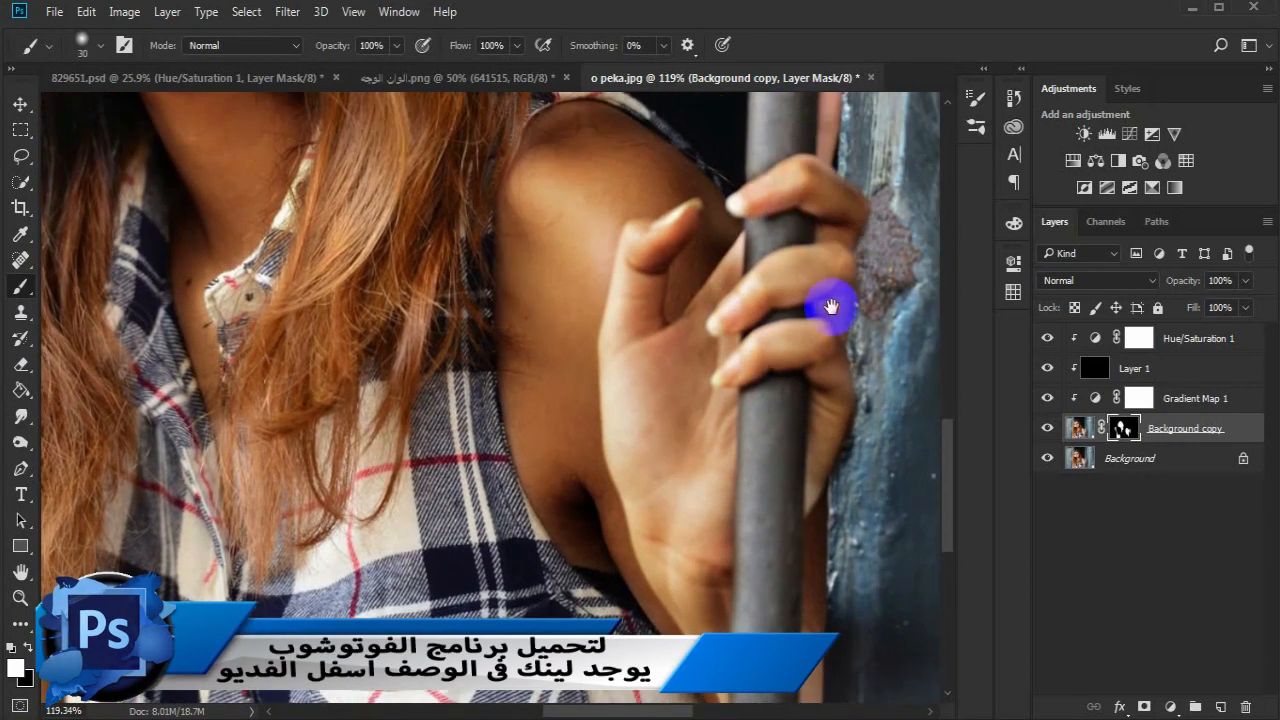
pyautogui.moveTo(832, 307); pyautogui.dragTo(777, 457)
pyautogui.moveTo(769, 300); pyautogui.dragTo(769, 223)
pyautogui.press('space')
pyautogui.moveTo(762, 600); pyautogui.dragTo(643, 240)
pyautogui.moveTo(641, 442); pyautogui.dragTo(634, 600)
pyautogui.press('space')
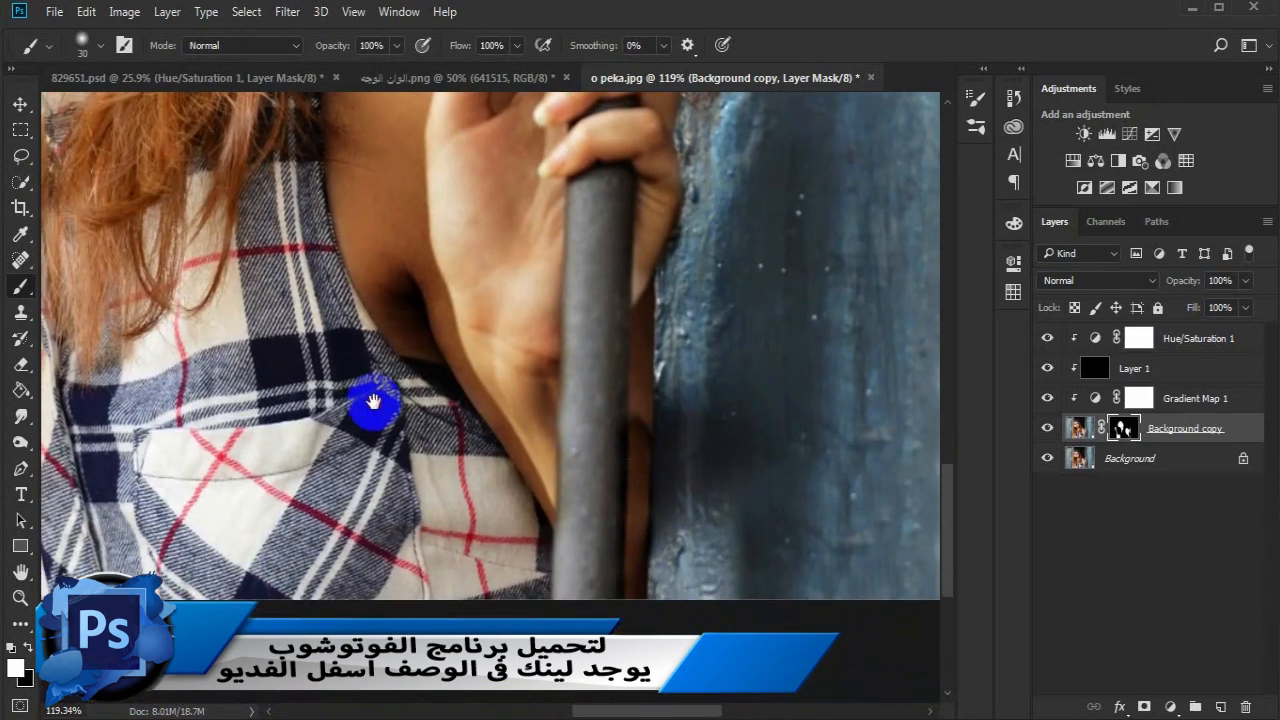
pyautogui.moveTo(373, 401); pyautogui.dragTo(601, 442)
# - Split Layer 1's underlying-layer shadow blend range to about 0 / 229, and compare the image with the layer hidden and shown
pyautogui.click(22, 600)
pyautogui.moveTo(336, 453); pyautogui.dragTo(262, 440)
pyautogui.press('space')
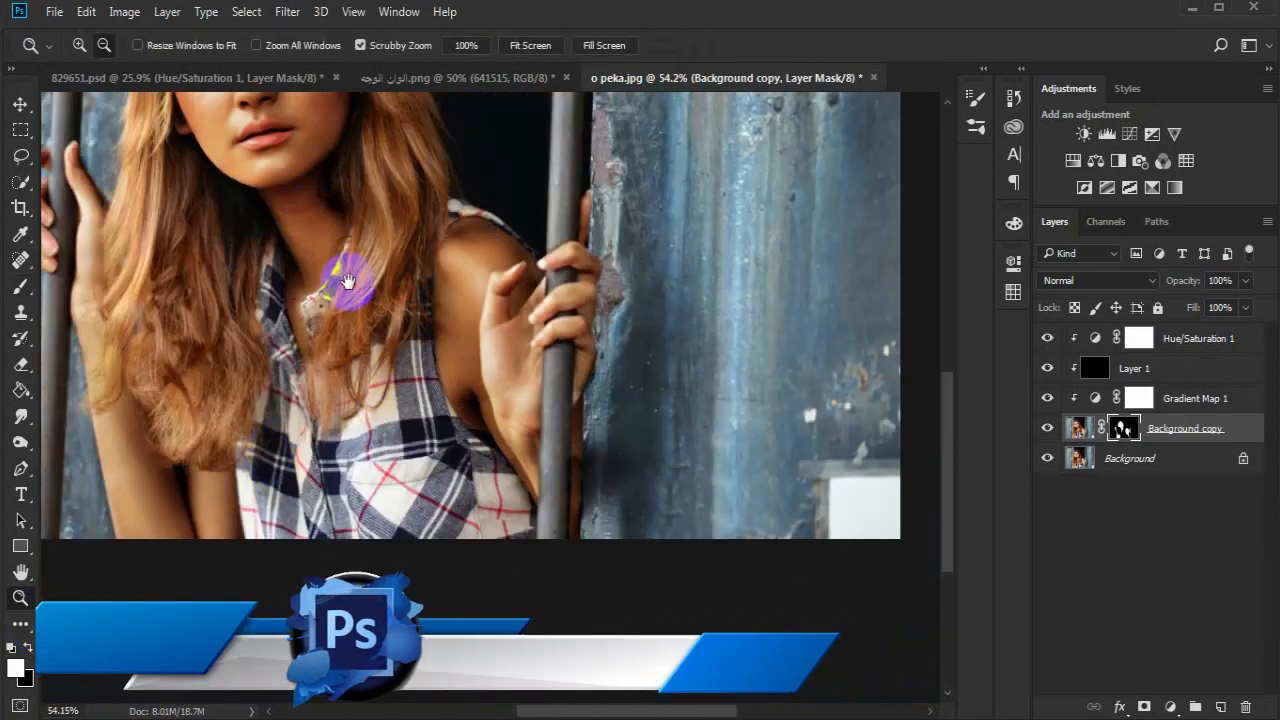
pyautogui.moveTo(347, 281); pyautogui.dragTo(451, 429)
pyautogui.click(1200, 378)
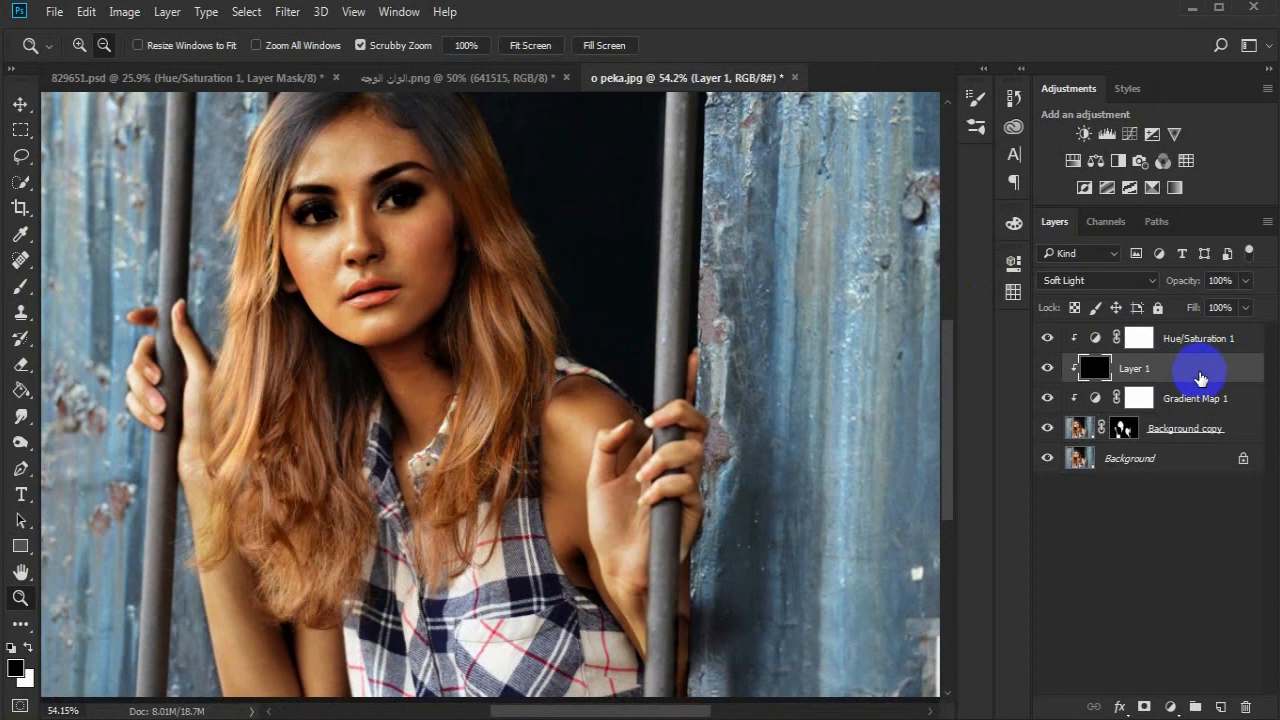
pyautogui.doubleClick(1200, 378)
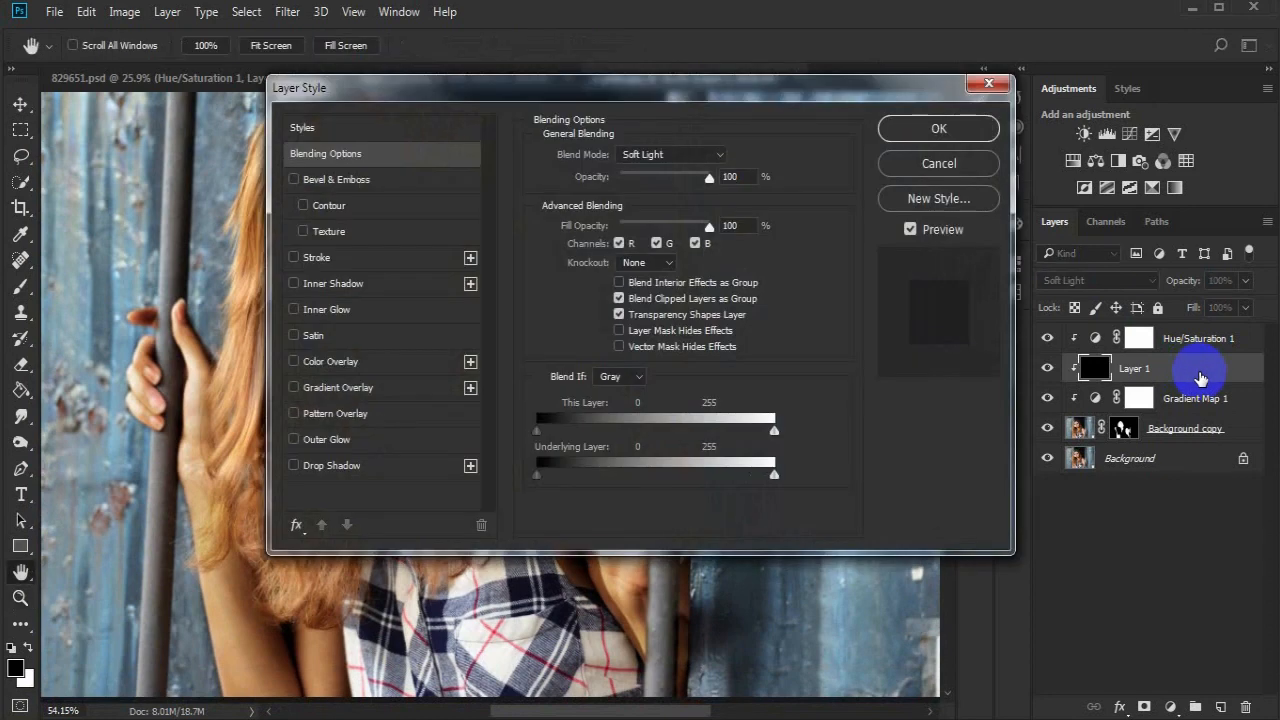
pyautogui.moveTo(448, 110); pyautogui.dragTo(791, 134)
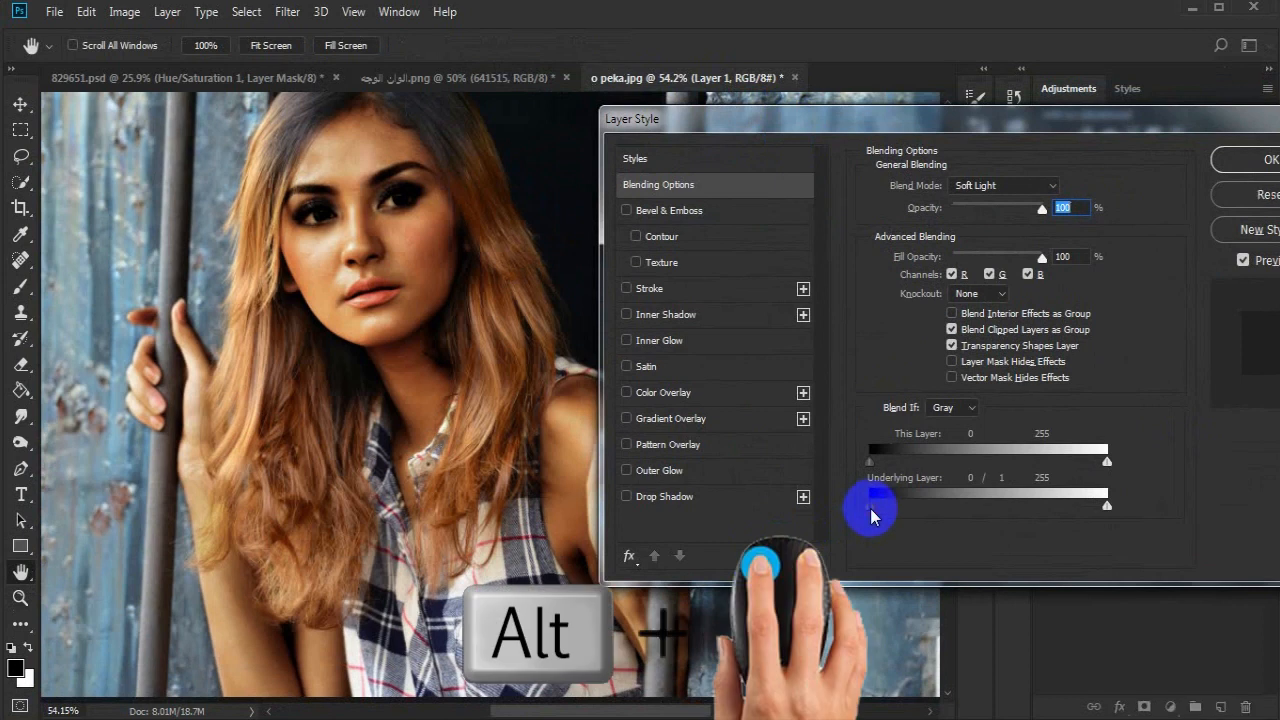
pyautogui.moveTo(879, 512); pyautogui.dragTo(1029, 500)
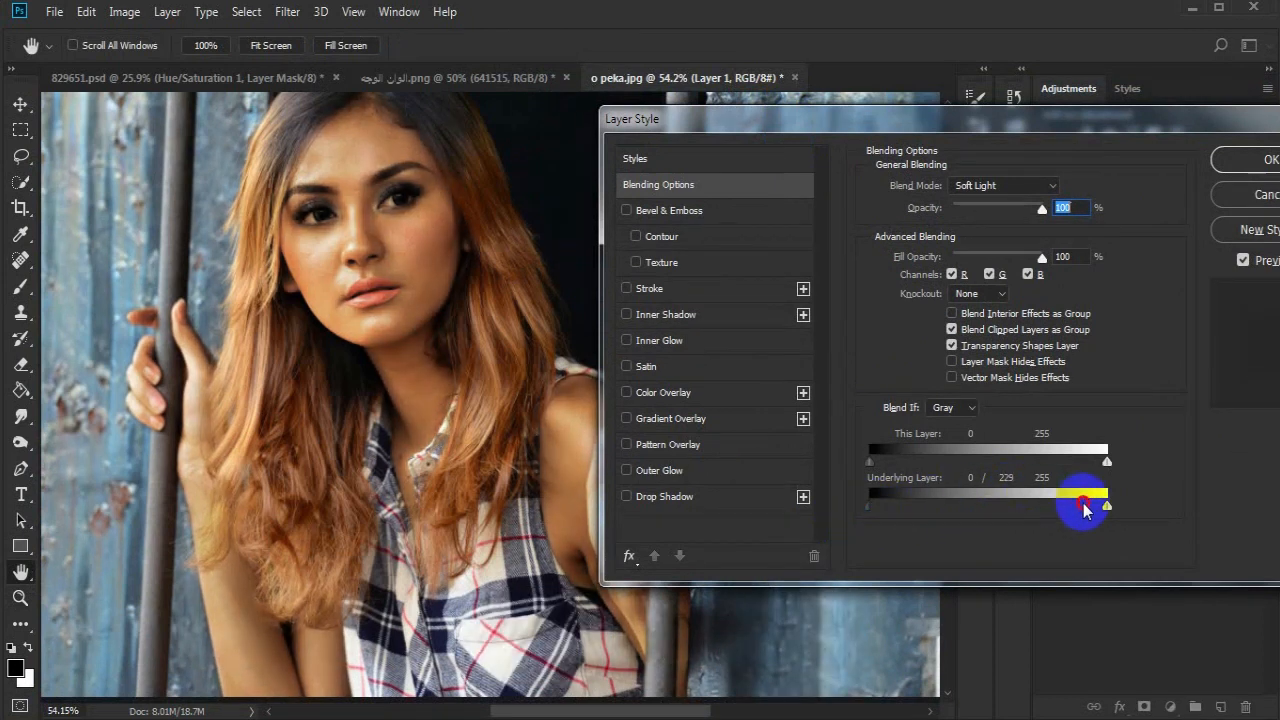
pyautogui.click(1240, 160)
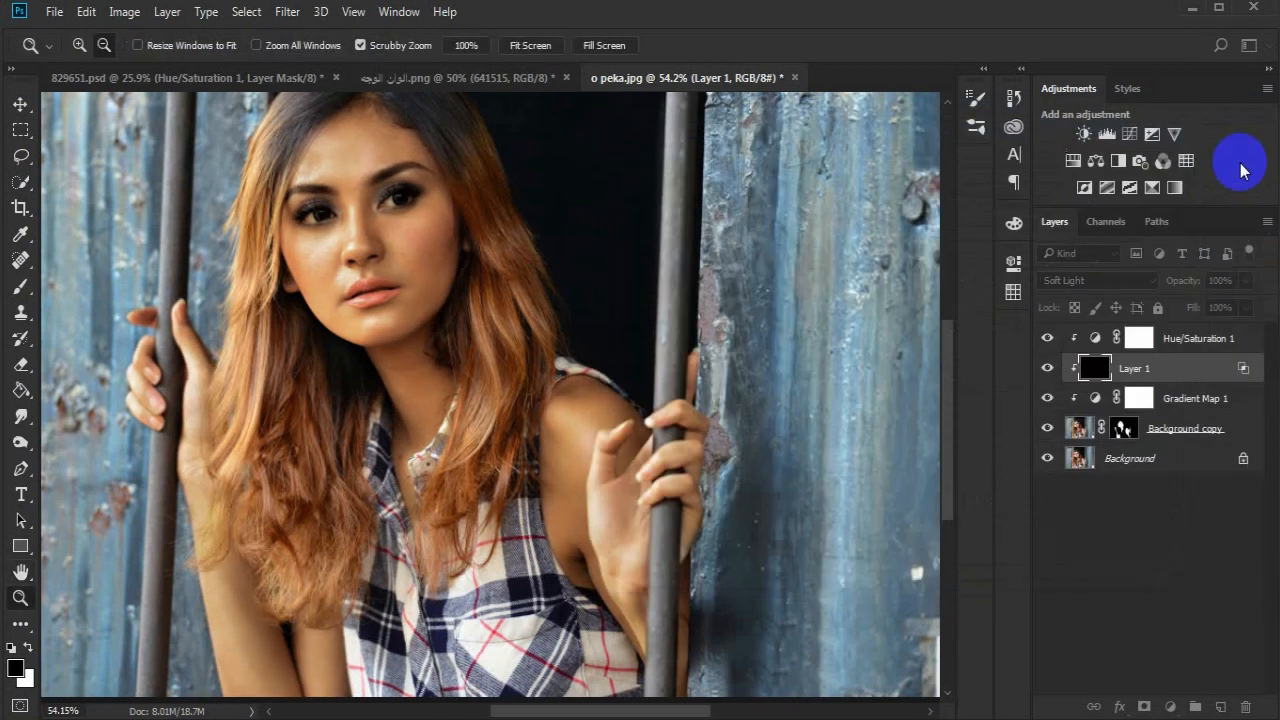
pyautogui.click(1047, 368)
pyautogui.click(1047, 368)
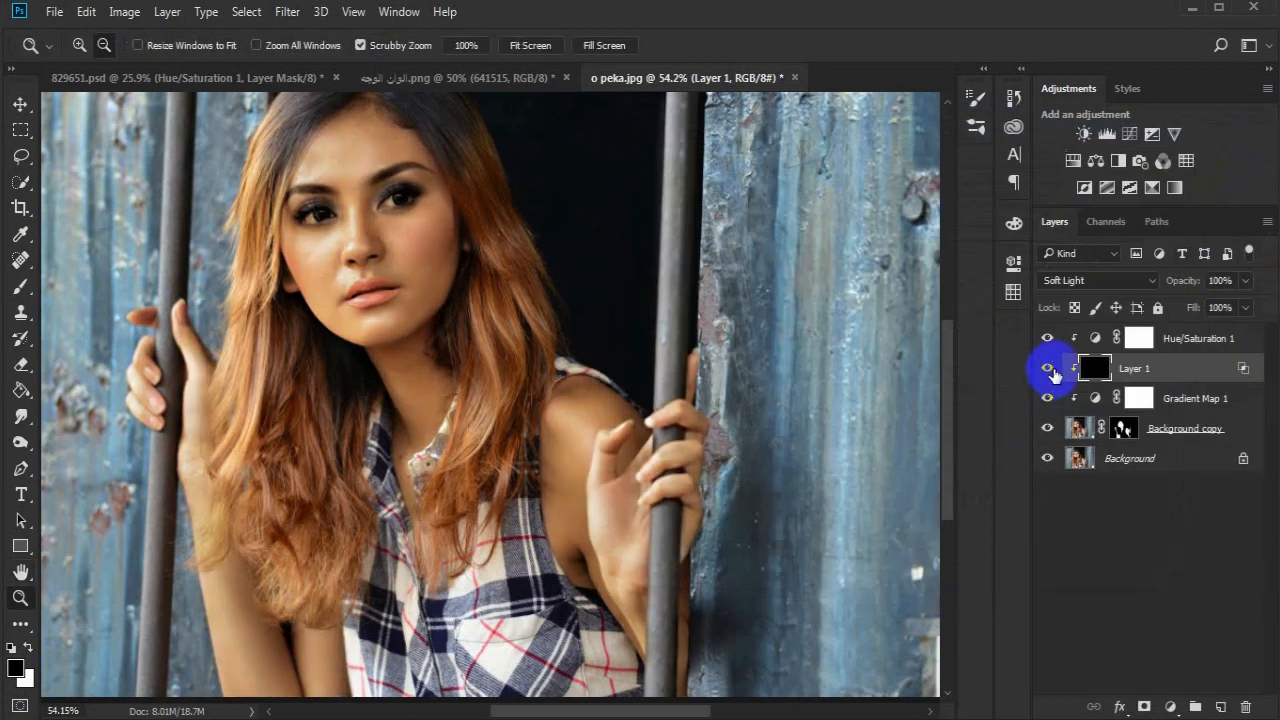
# - Add a clipped Selective Color adjustment above Hue/Saturation 1 with Reds at cyan +17, magenta -7, yellow +5 and black +8
pyautogui.click(1196, 342)
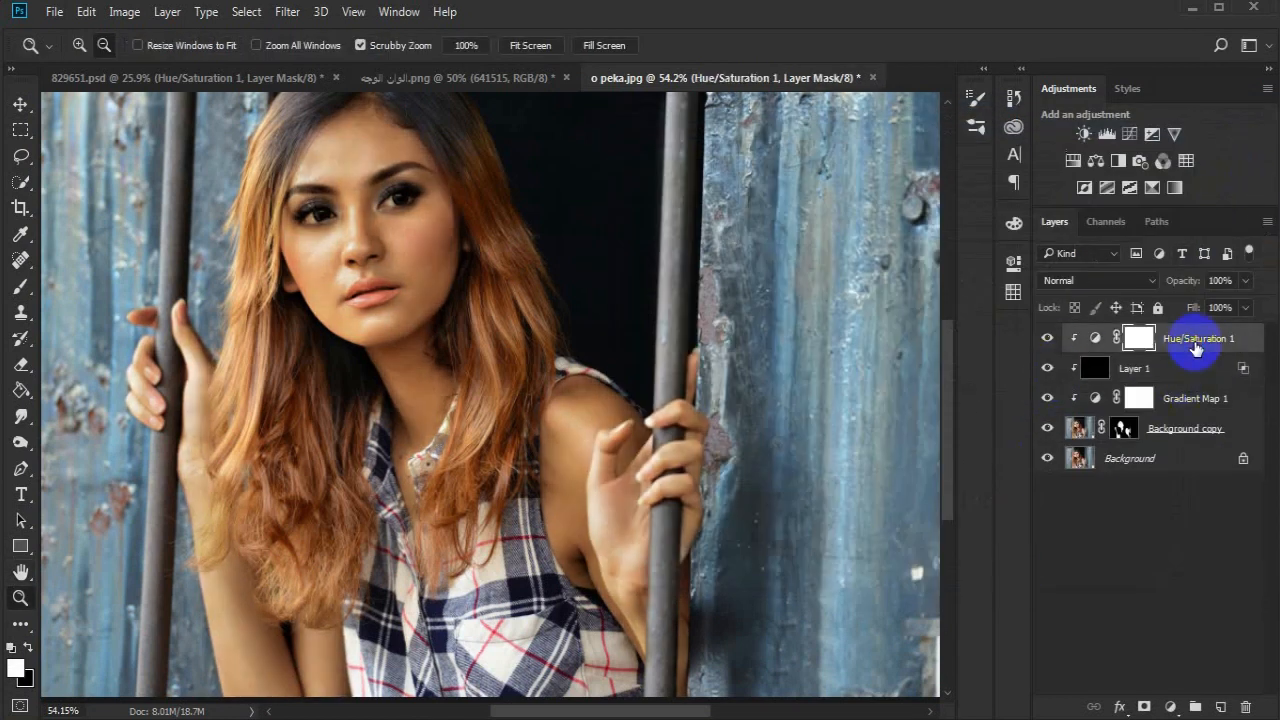
pyautogui.click(1152, 187)
pyautogui.click(849, 597)
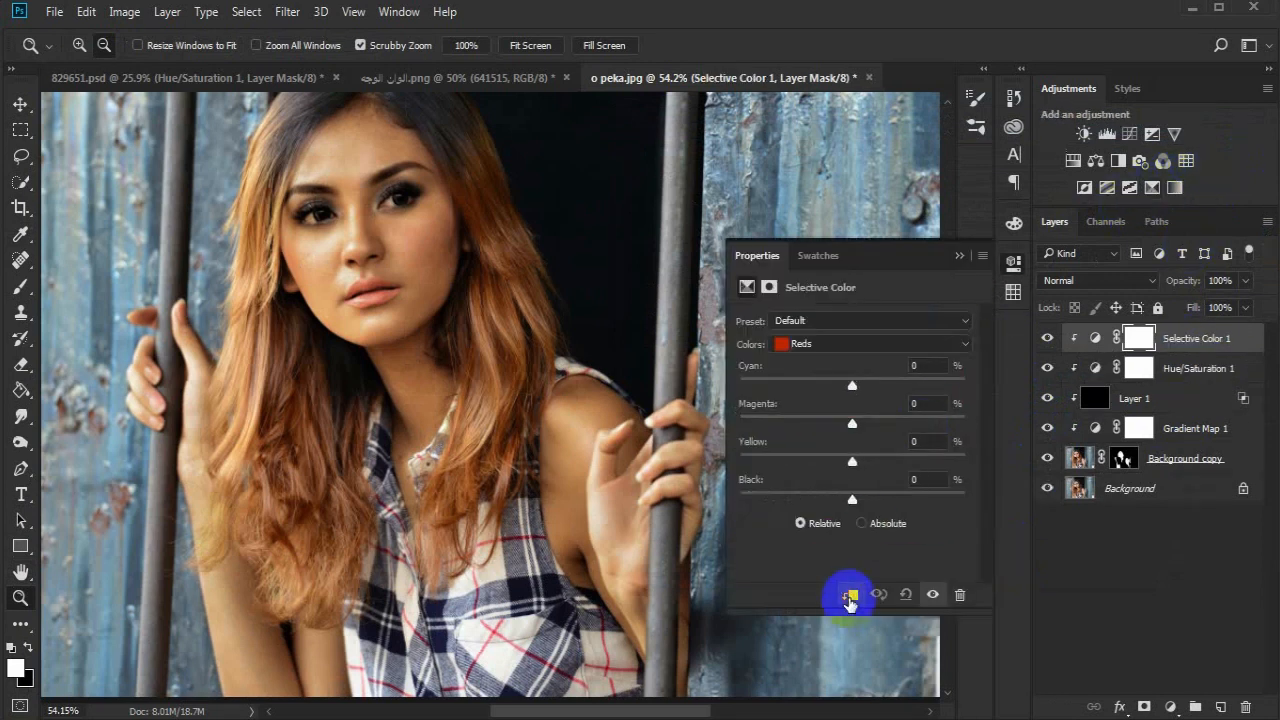
pyautogui.moveTo(852, 385); pyautogui.dragTo(849, 386)
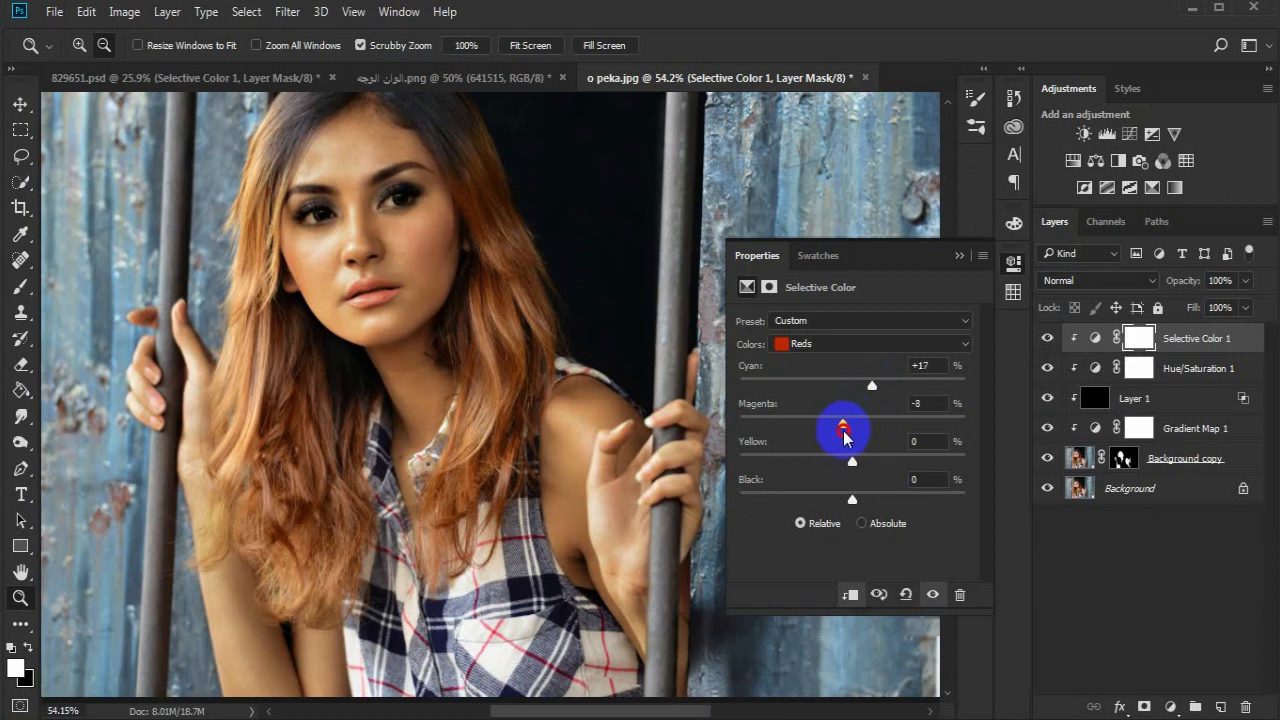
pyautogui.click(852, 463)
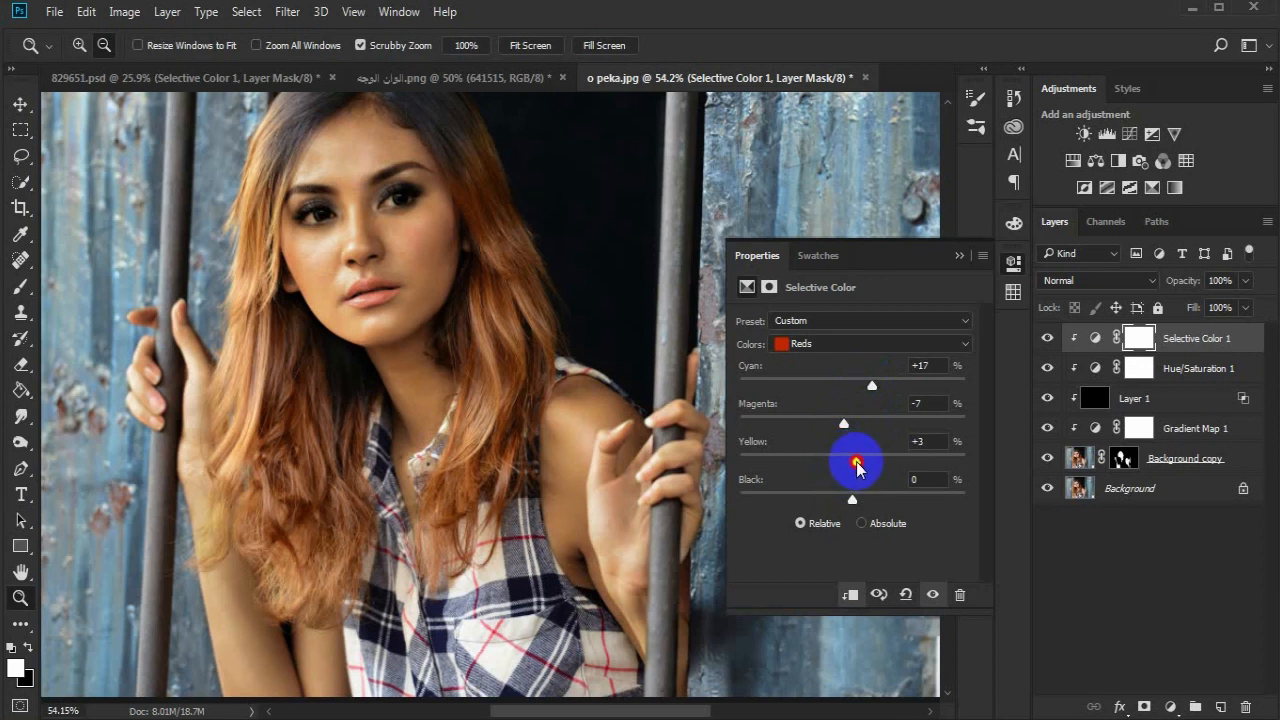
pyautogui.click(852, 500)
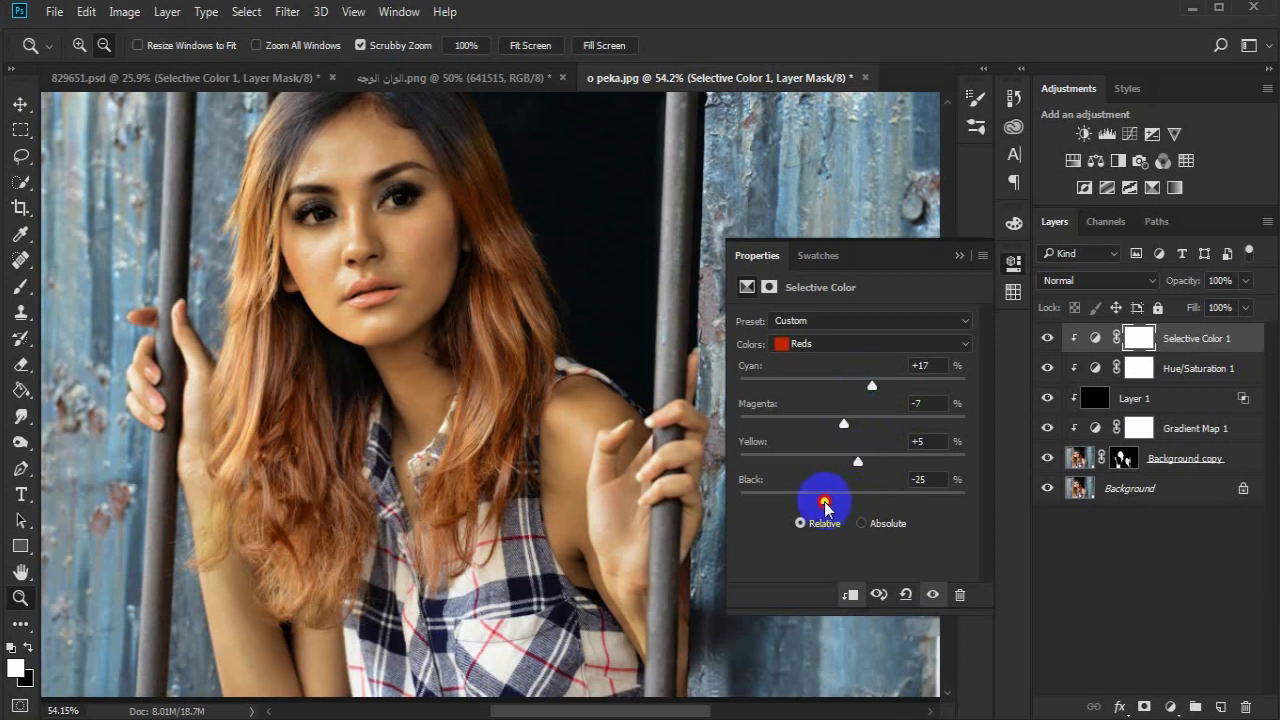
pyautogui.moveTo(845, 508); pyautogui.dragTo(857, 506)
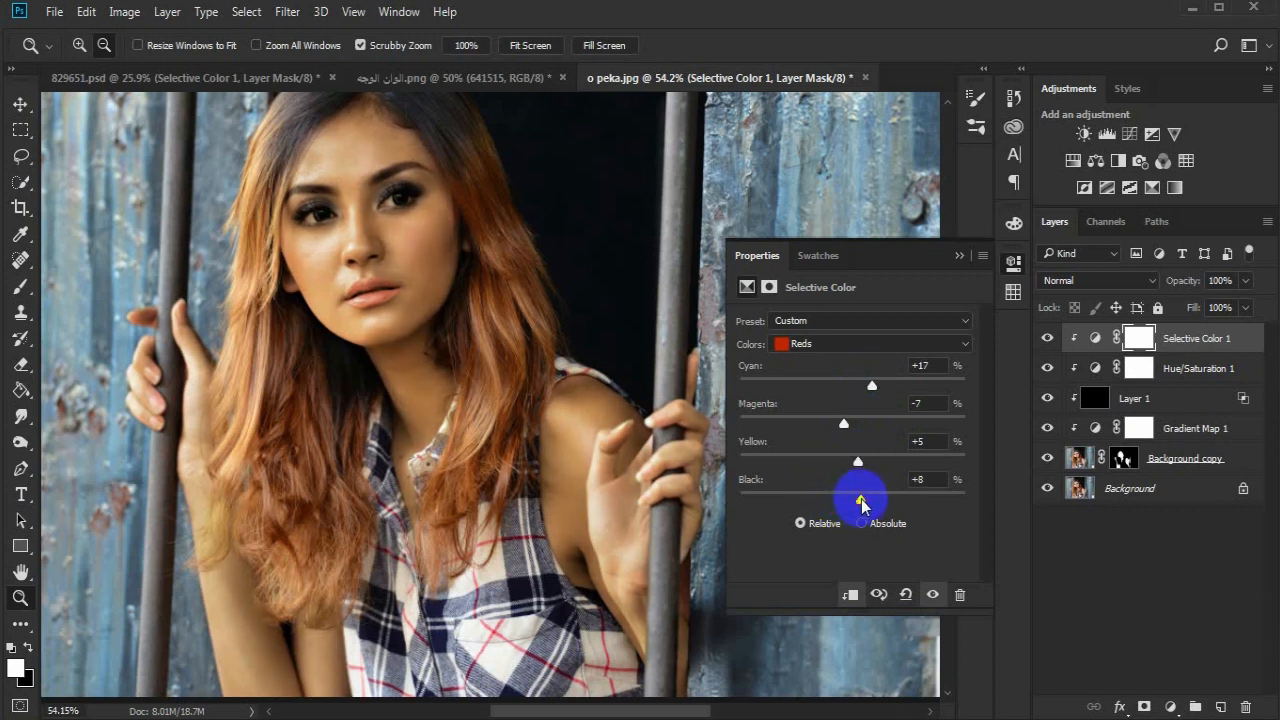
# - Set the Yellows of the Selective Color adjustment to cyan +13, magenta +12, yellow +10 and black +2
pyautogui.click(890, 343)
pyautogui.click(884, 360)
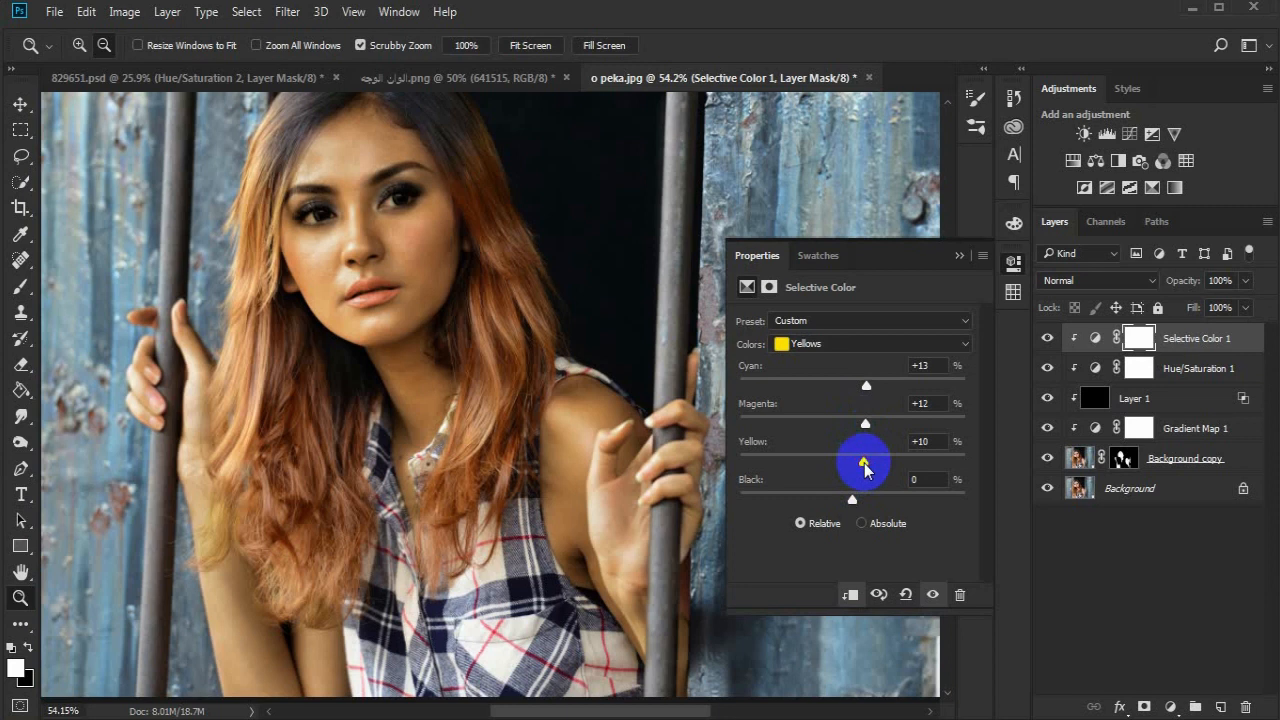
pyautogui.moveTo(852, 500); pyautogui.dragTo(856, 502)
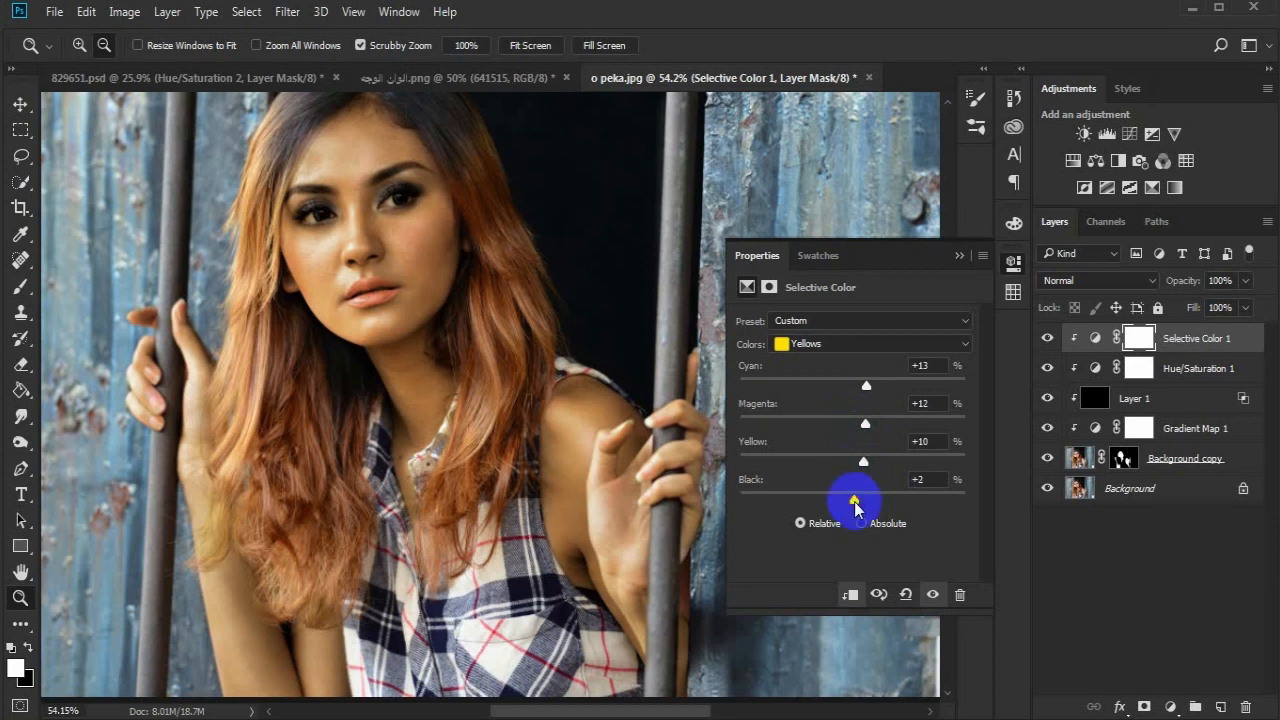
pyautogui.click(958, 256)
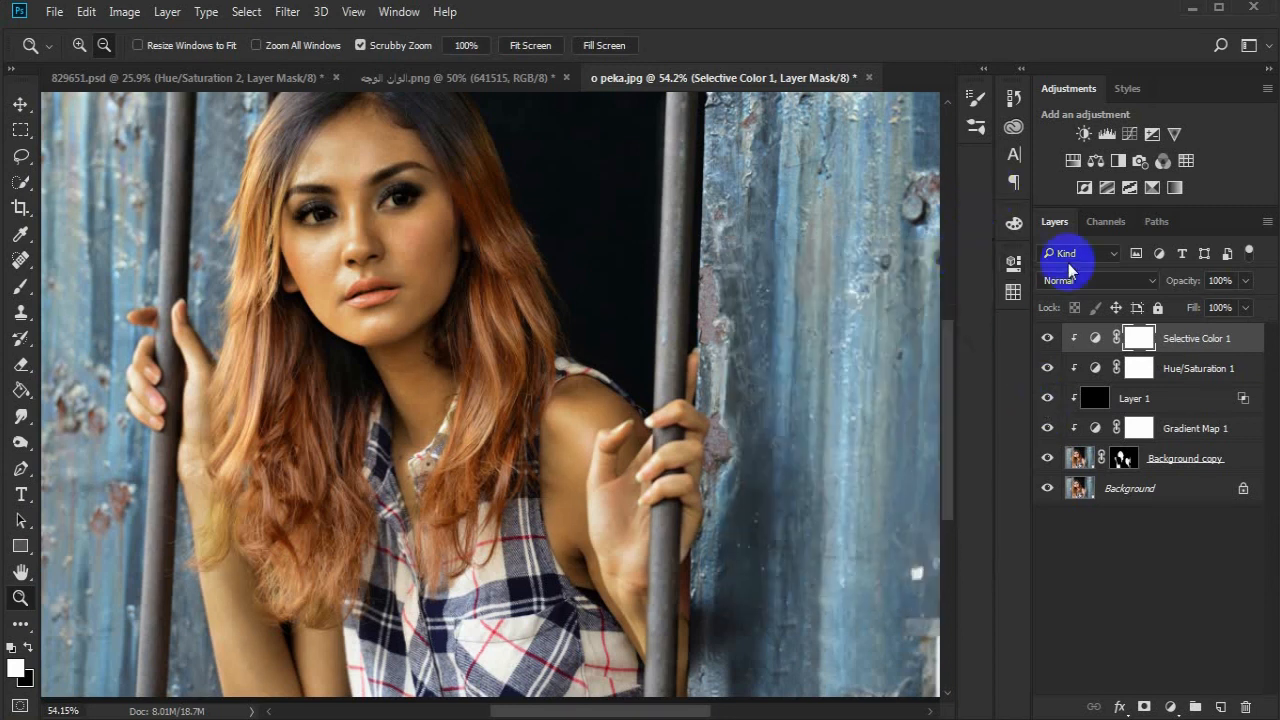
# - Add a second Hue/Saturation adjustment with hue -3 and saturation -8, and clip it to the layers below
pyautogui.click(1074, 161)
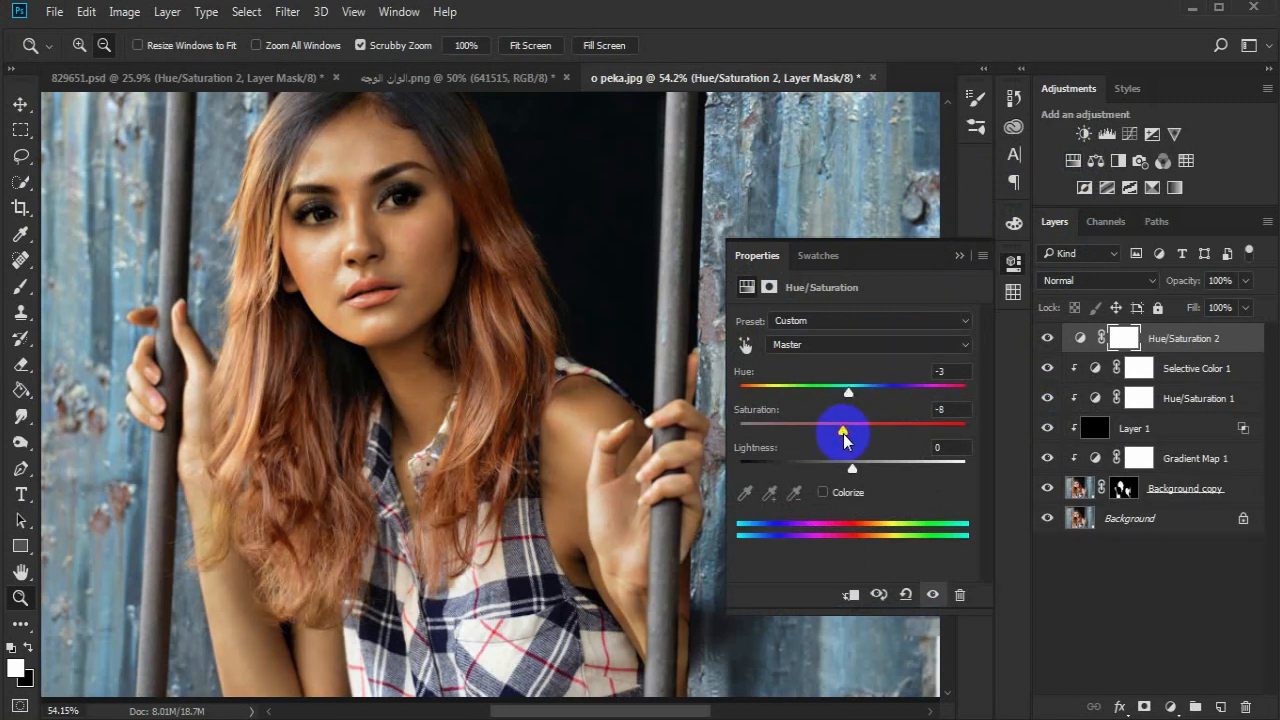
pyautogui.click(958, 255)
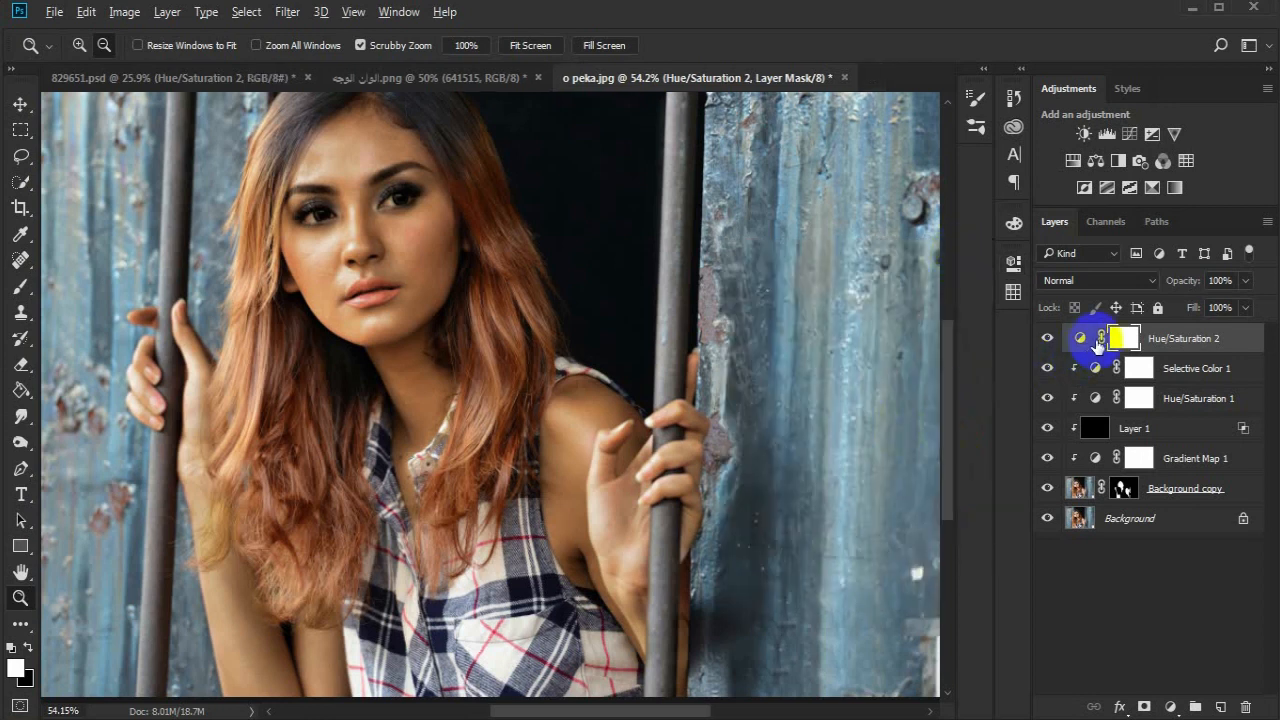
pyautogui.keyDown('alt'); pyautogui.click(1096, 346); pyautogui.keyUp('alt')
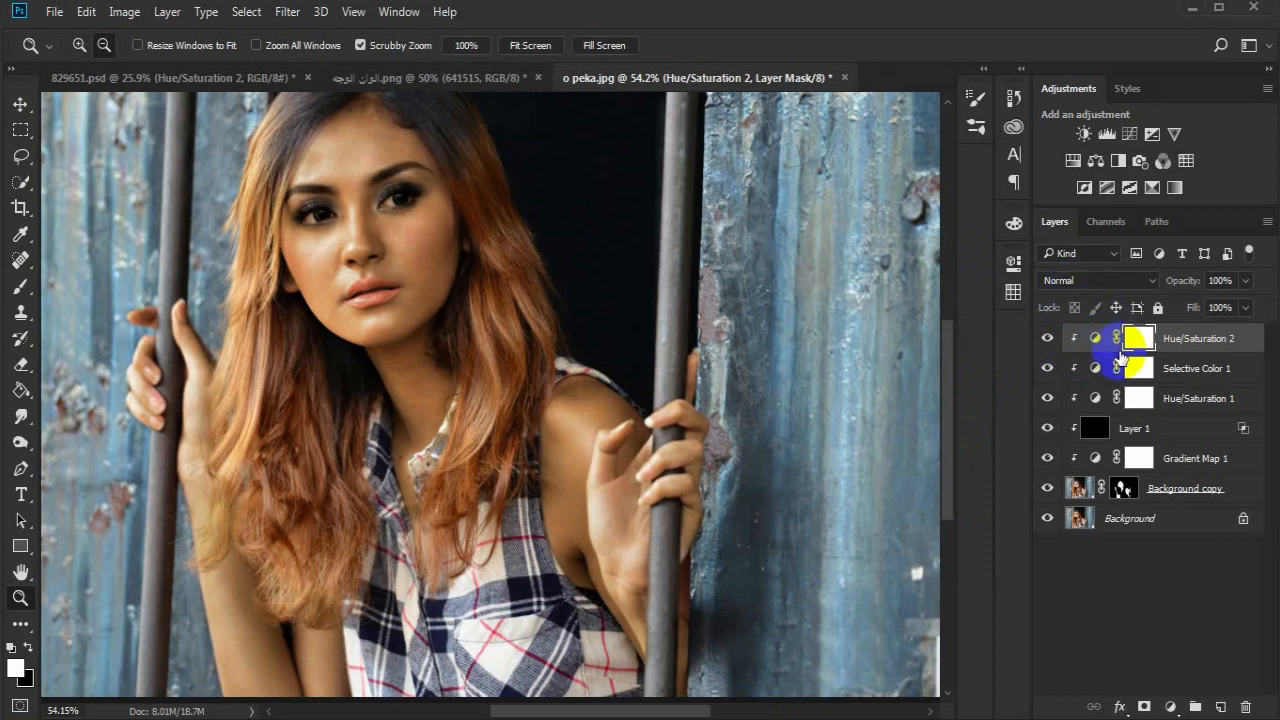
# - Stamp all visible layers into a new top layer and copy the Background copy mask onto it
pyautogui.hotkey('ctrl', 'alt', 'shift', 'e')
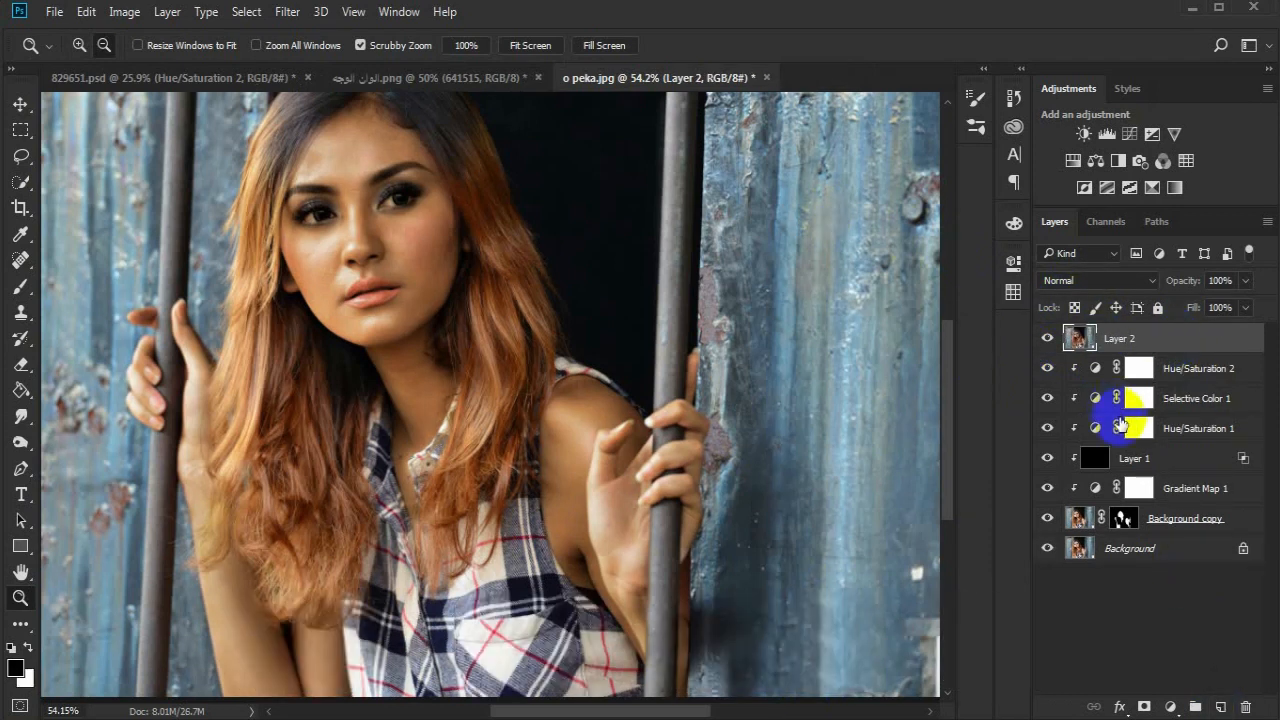
pyautogui.keyDown('alt'); pyautogui.click(1122, 518); pyautogui.keyUp('alt')
pyautogui.moveTo(1124, 525); pyautogui.dragTo(1122, 340)
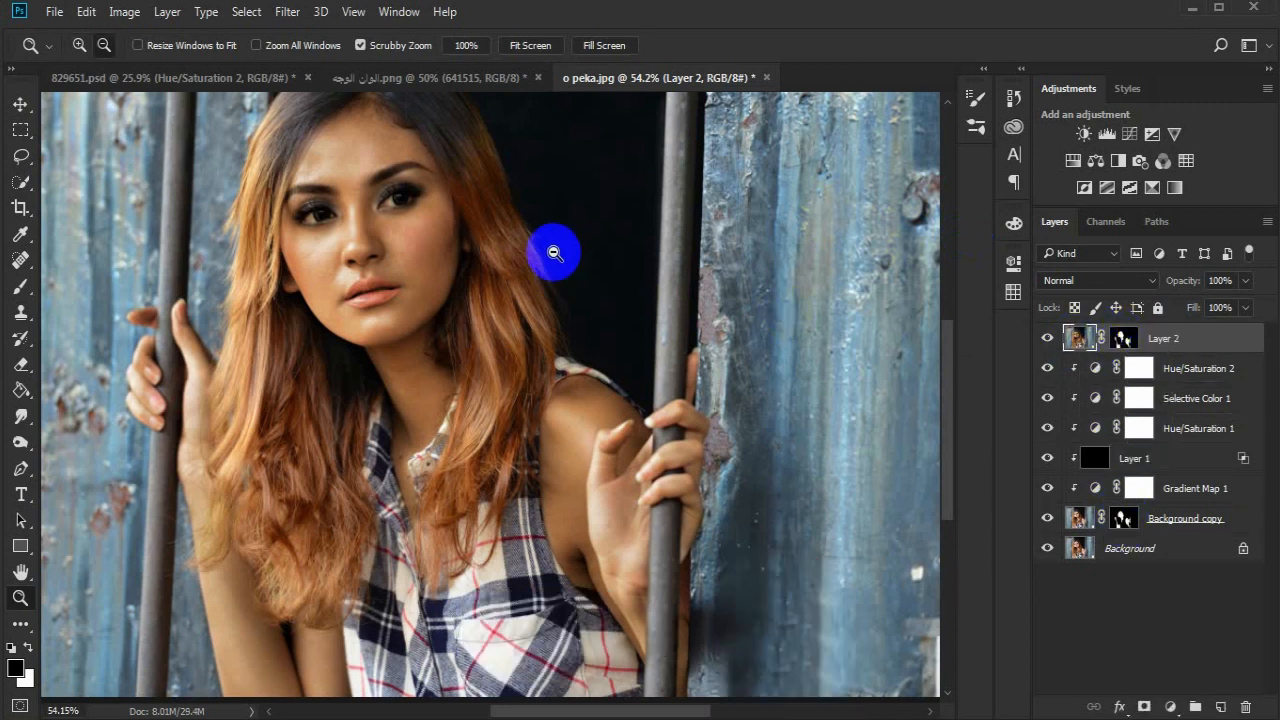
# - Open the stamped layer in the SkinFiner filter
pyautogui.click(287, 11)
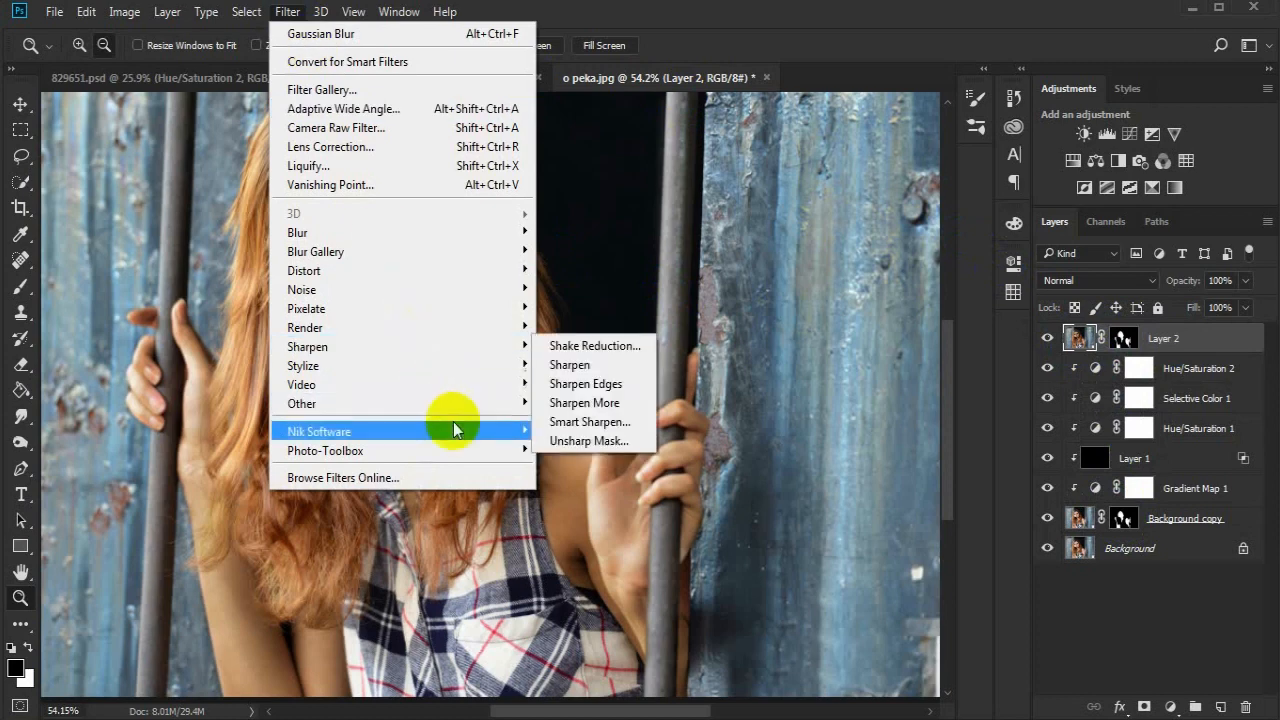
pyautogui.moveTo(457, 447)
pyautogui.click(540, 458)
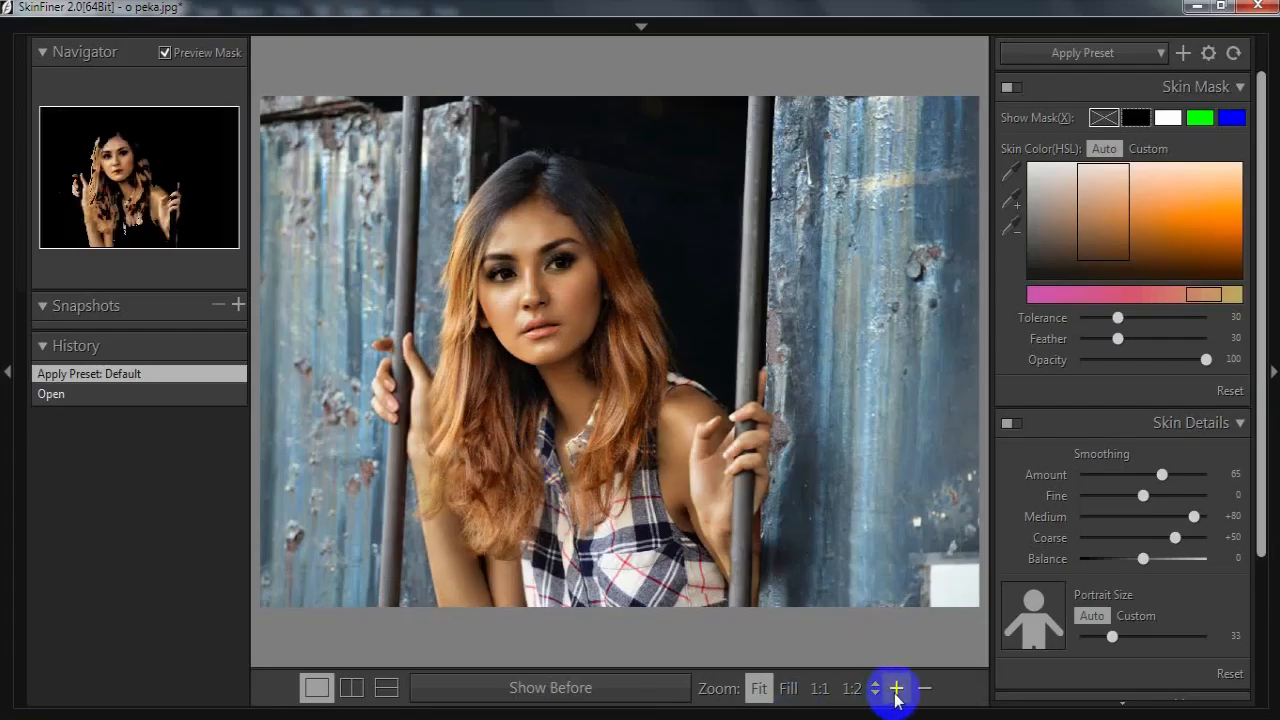
# - Set the skin smoothing amount to 100 and coarse to +94, and the skin tone contrast to +30
pyautogui.click(895, 688)
pyautogui.moveTo(590, 320); pyautogui.dragTo(725, 402)
pyautogui.click(896, 689)
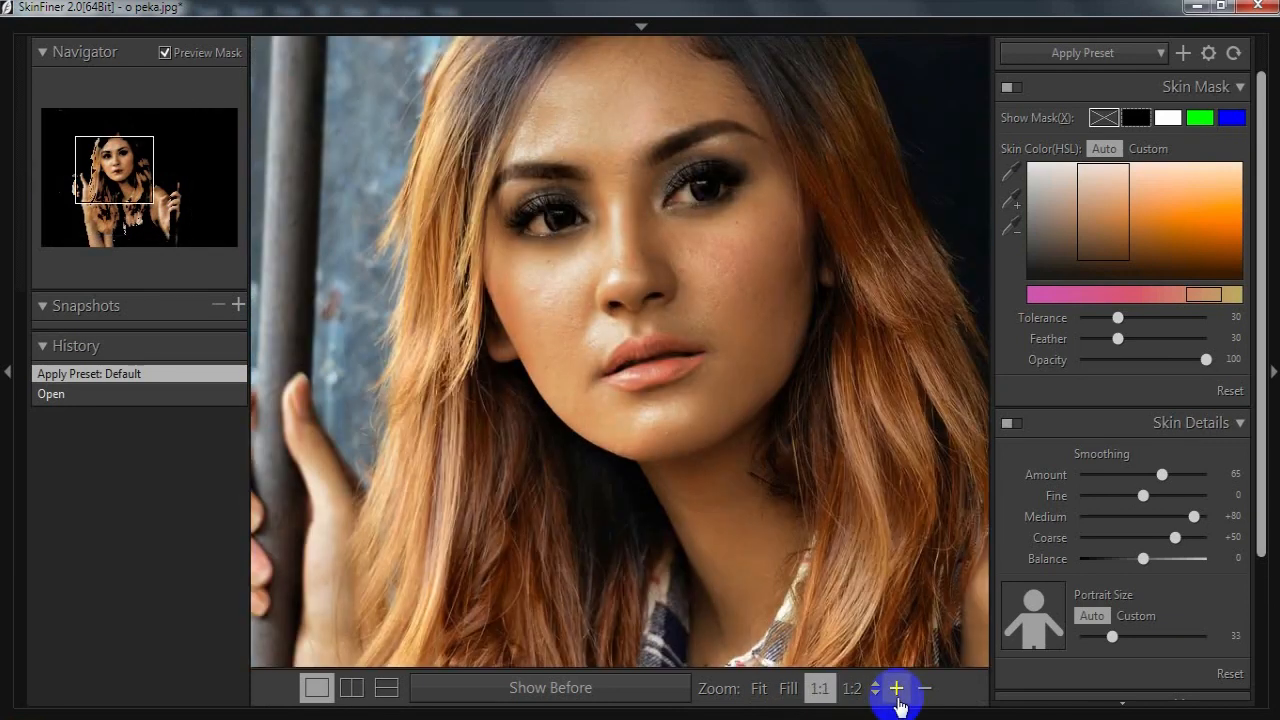
pyautogui.moveTo(1161, 473); pyautogui.dragTo(1220, 486)
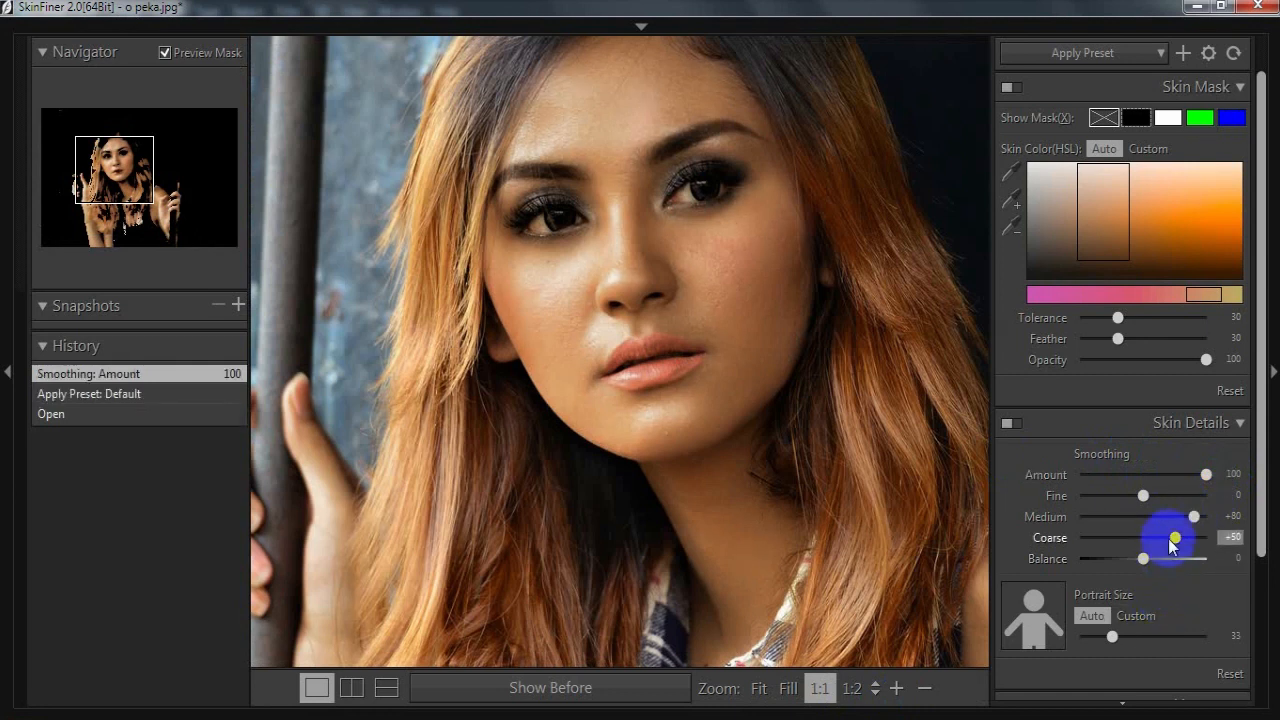
pyautogui.moveTo(1257, 271); pyautogui.dragTo(1257, 420)
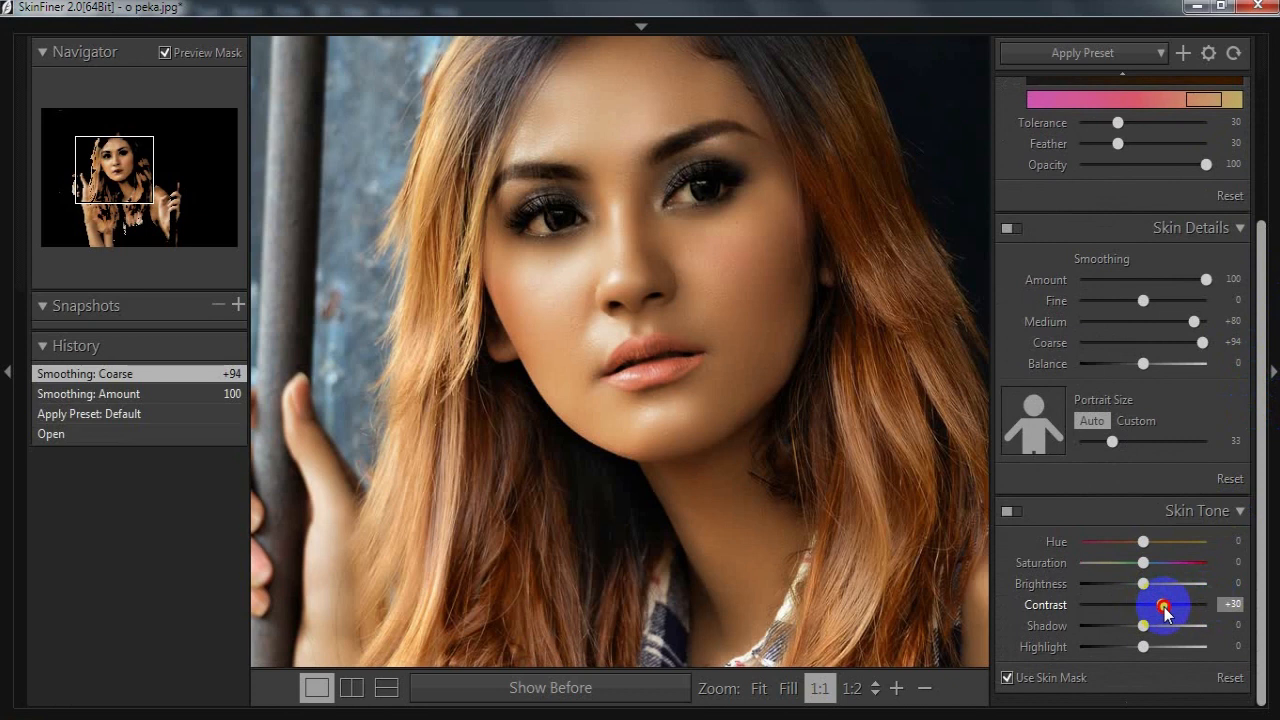
# - Apply the SkinFiner adjustments to the stamped layer and add a new empty layer on top
pyautogui.moveTo(1100, 40)
pyautogui.click(1099, 65)
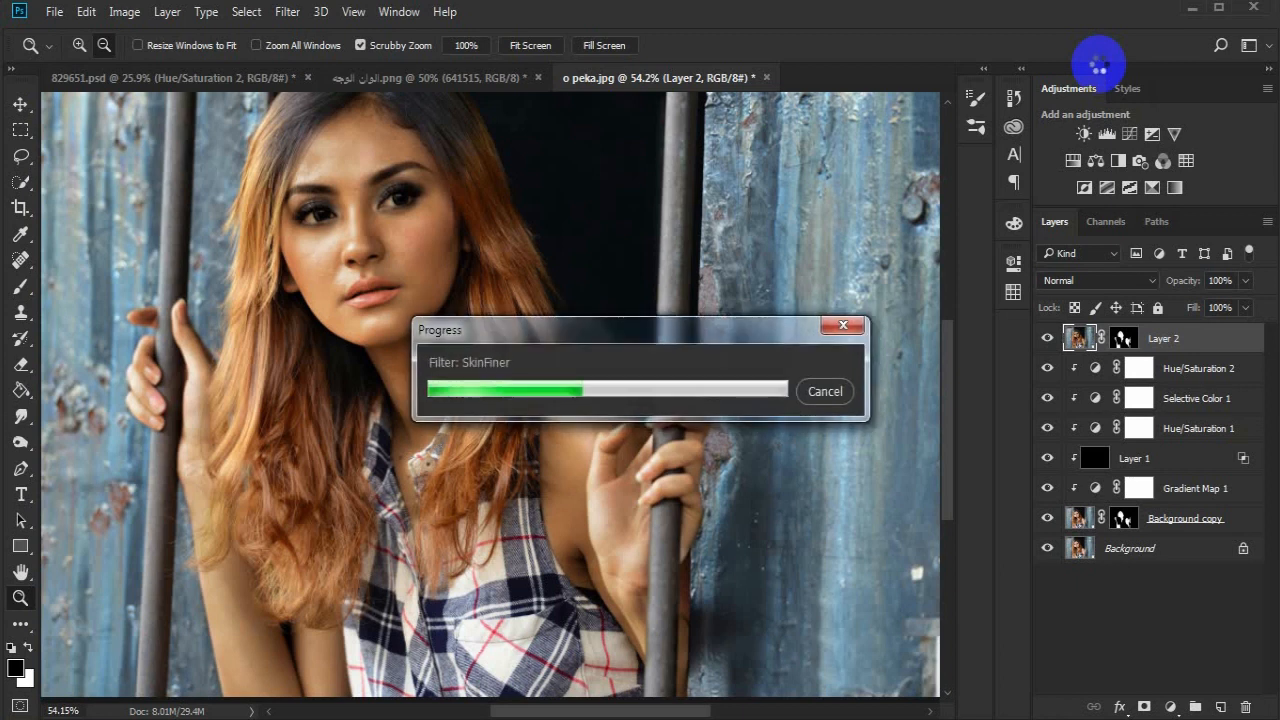
pyautogui.click(1220, 707)
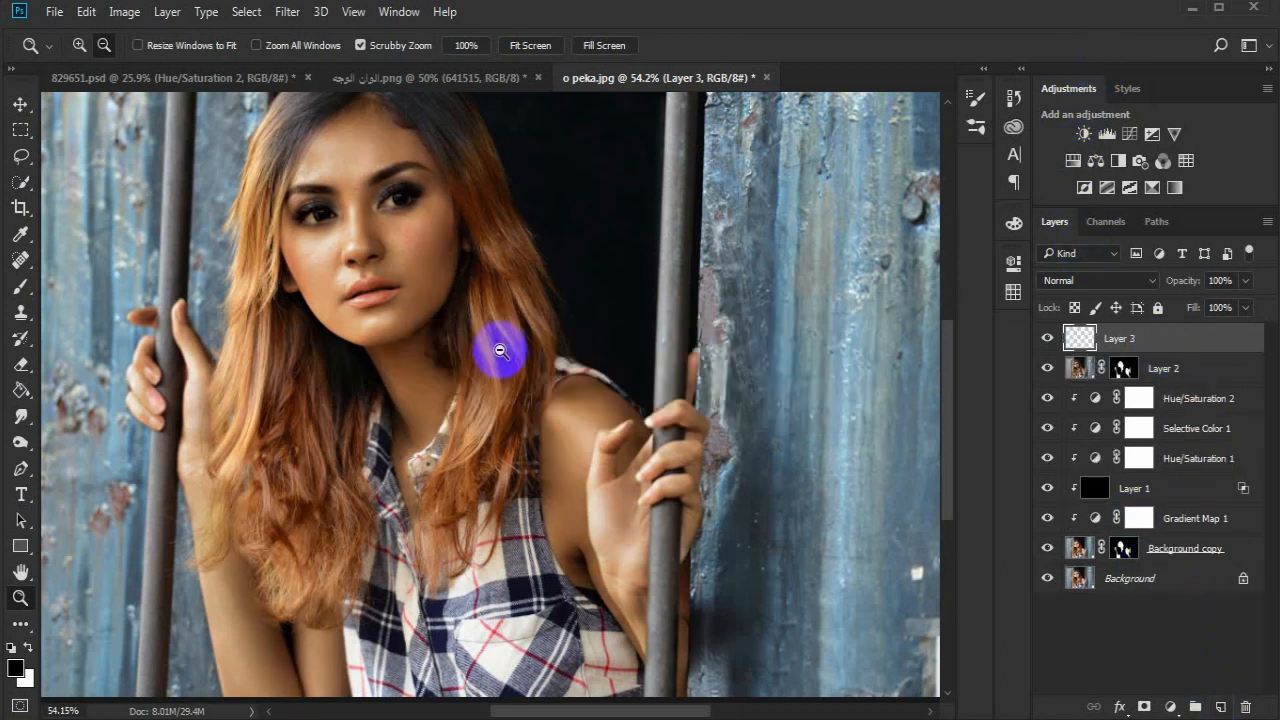
# - Sample the dark red 641515 from the colour reference image as the brush's foreground colour and return to the portrait
pyautogui.click(462, 80)
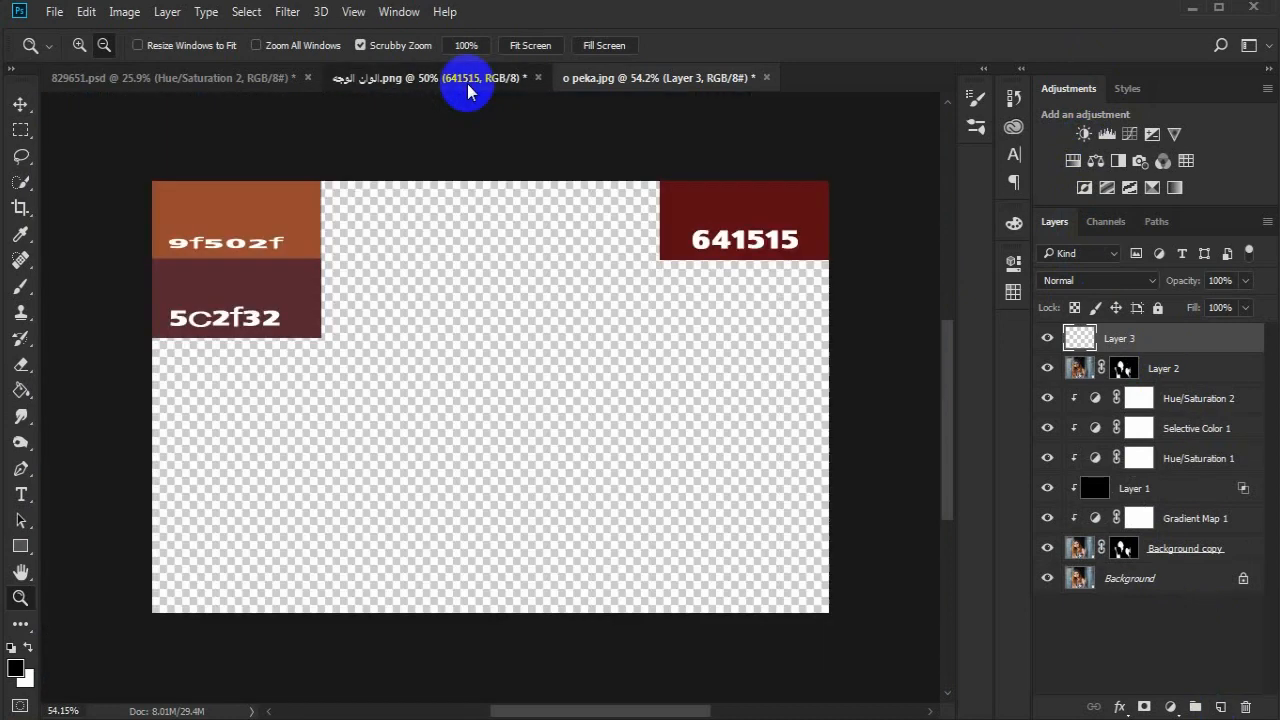
pyautogui.click(22, 286)
pyautogui.click(15, 667)
pyautogui.click(737, 200)
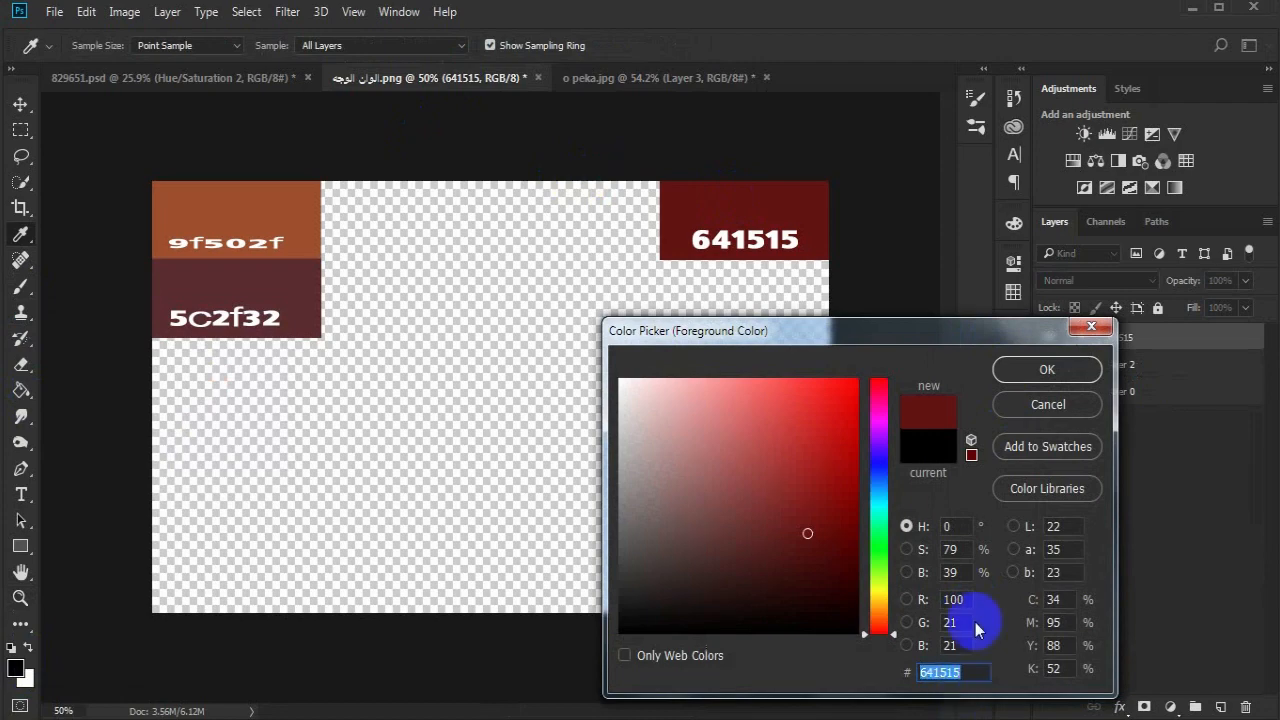
pyautogui.click(1046, 369)
pyautogui.click(654, 80)
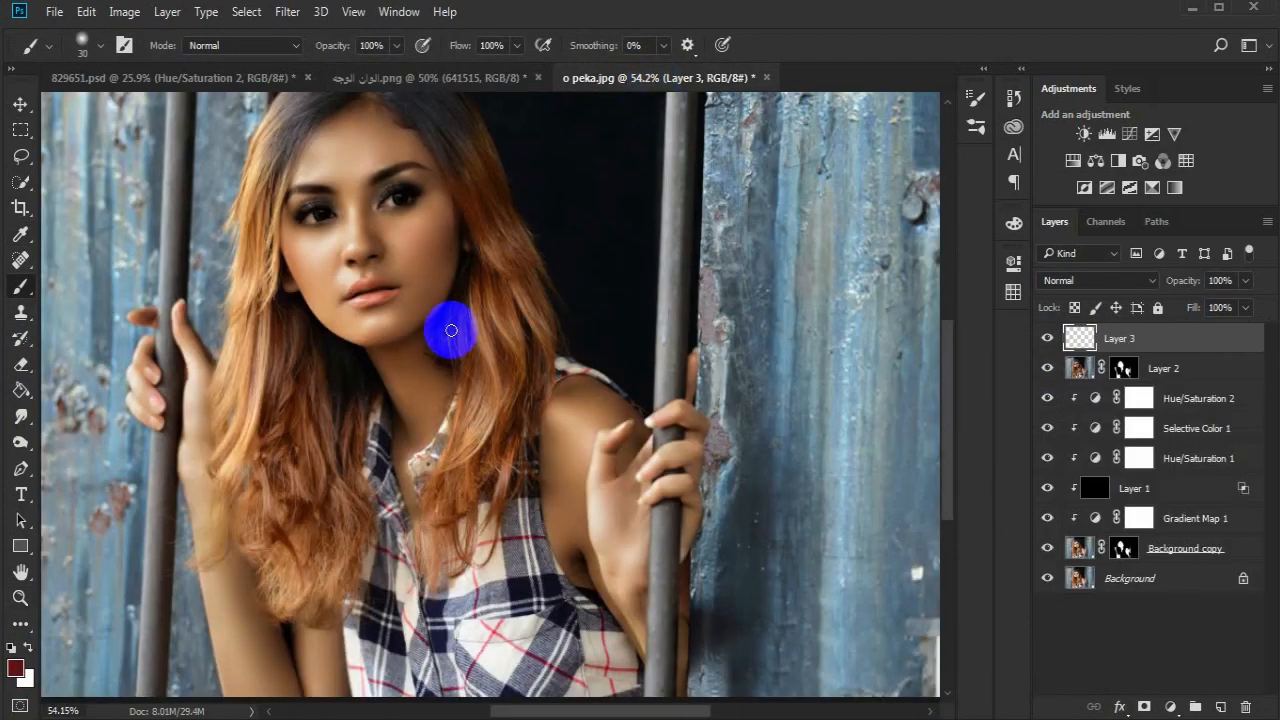
# - Paint over the upper and lower lips on the new layer with a 10 px soft round brush
pyautogui.click(20, 597)
pyautogui.click(412, 262)
pyautogui.moveTo(412, 262); pyautogui.dragTo(500, 252)
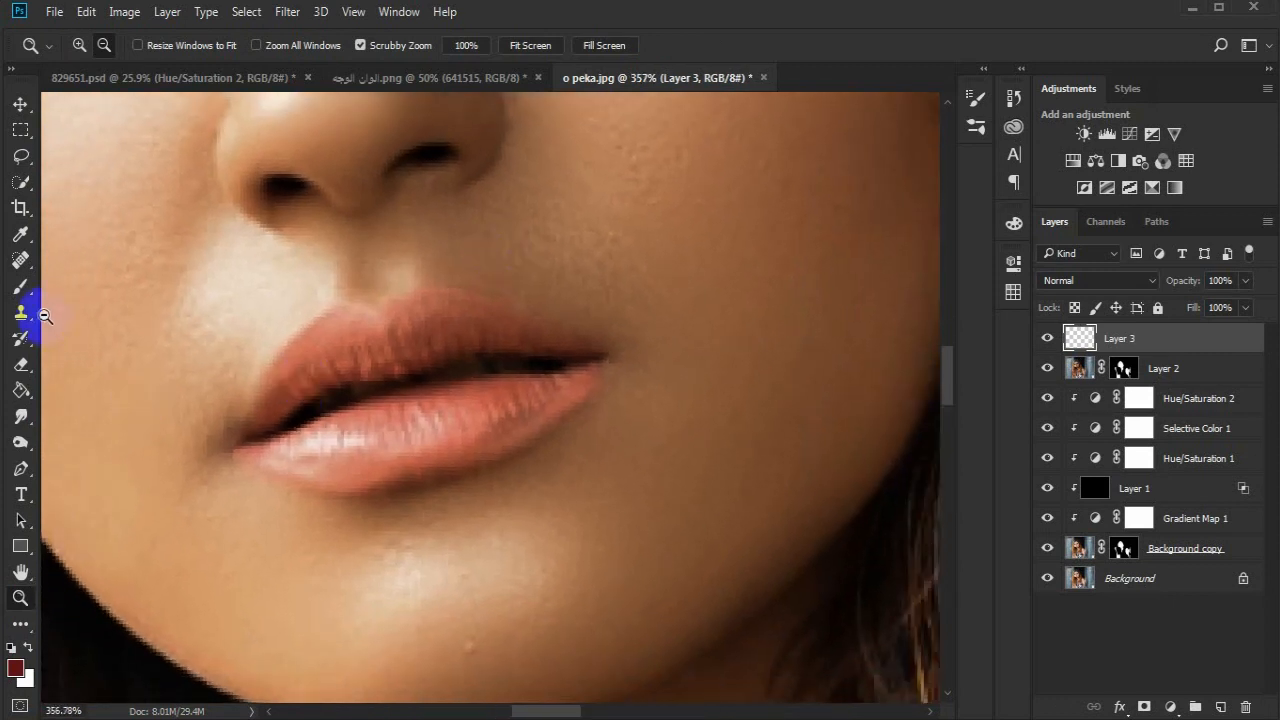
pyautogui.click(20, 286)
pyautogui.rightClick(333, 362)
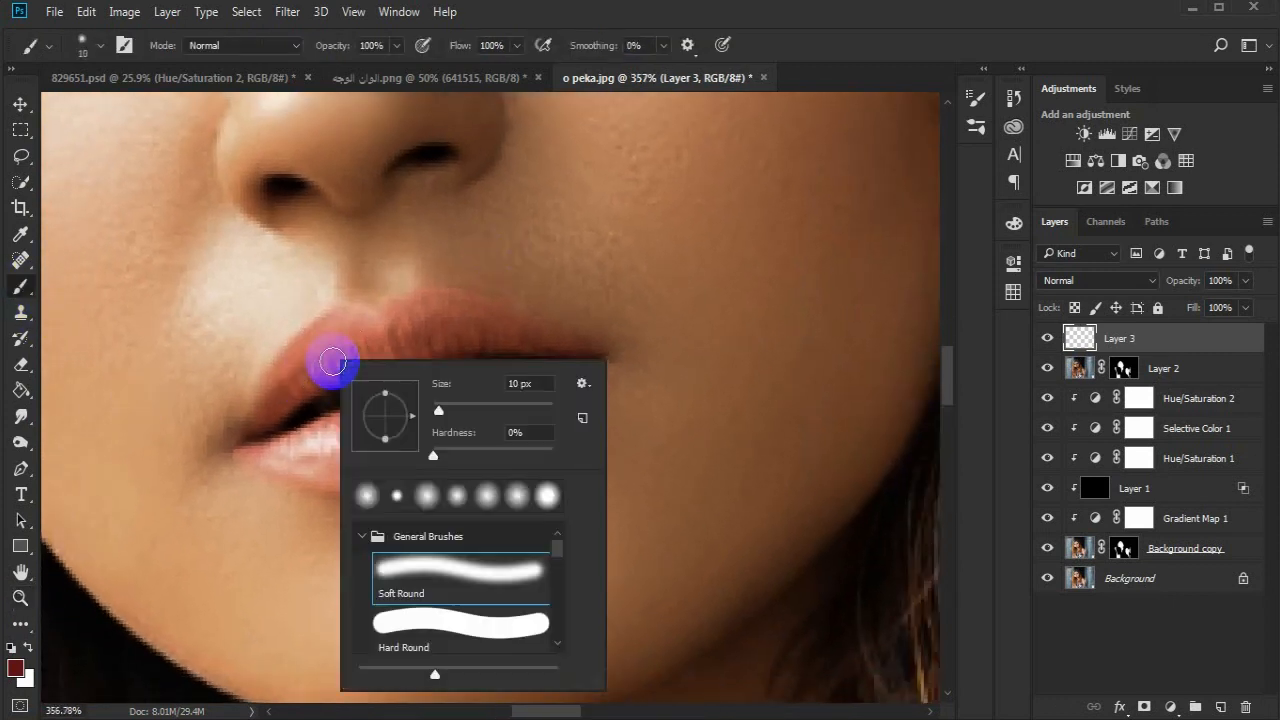
pyautogui.click(341, 342)
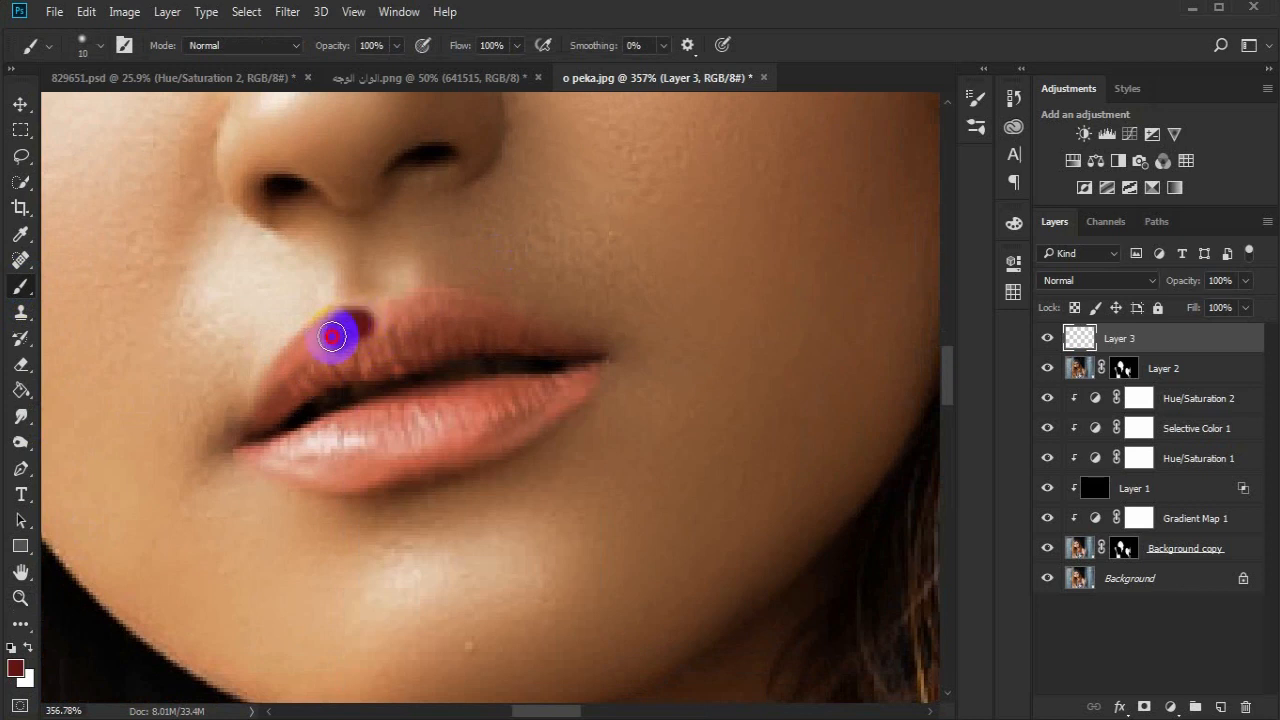
pyautogui.moveTo(302, 349); pyautogui.dragTo(262, 405)
pyautogui.moveTo(397, 331)
pyautogui.mouseDown()
pyautogui.moveTo(468, 310)
pyautogui.moveTo(563, 348)
pyautogui.moveTo(397, 324)
pyautogui.moveTo(379, 342)
pyautogui.moveTo(484, 338)
pyautogui.moveTo(347, 359)
pyautogui.moveTo(282, 401)
pyautogui.moveTo(379, 365)
pyautogui.moveTo(356, 346)
pyautogui.moveTo(520, 343)
pyautogui.mouseUp()
pyautogui.moveTo(498, 400)
pyautogui.mouseDown()
pyautogui.moveTo(414, 403)
pyautogui.moveTo(304, 440)
pyautogui.moveTo(577, 384)
pyautogui.moveTo(505, 438)
pyautogui.moveTo(360, 484)
pyautogui.moveTo(257, 455)
pyautogui.moveTo(367, 458)
pyautogui.moveTo(474, 413)
pyautogui.moveTo(496, 420)
pyautogui.moveTo(344, 458)
pyautogui.moveTo(424, 425)
pyautogui.moveTo(397, 466)
pyautogui.moveTo(326, 451)
pyautogui.moveTo(301, 461)
pyautogui.moveTo(265, 399)
pyautogui.moveTo(225, 442)
pyautogui.moveTo(270, 455)
pyautogui.moveTo(218, 444)
pyautogui.moveTo(263, 420)
pyautogui.mouseUp()
# - Fill in the lip corners and edges with the brush reduced to 6 px
pyautogui.press('[')
pyautogui.press('[')
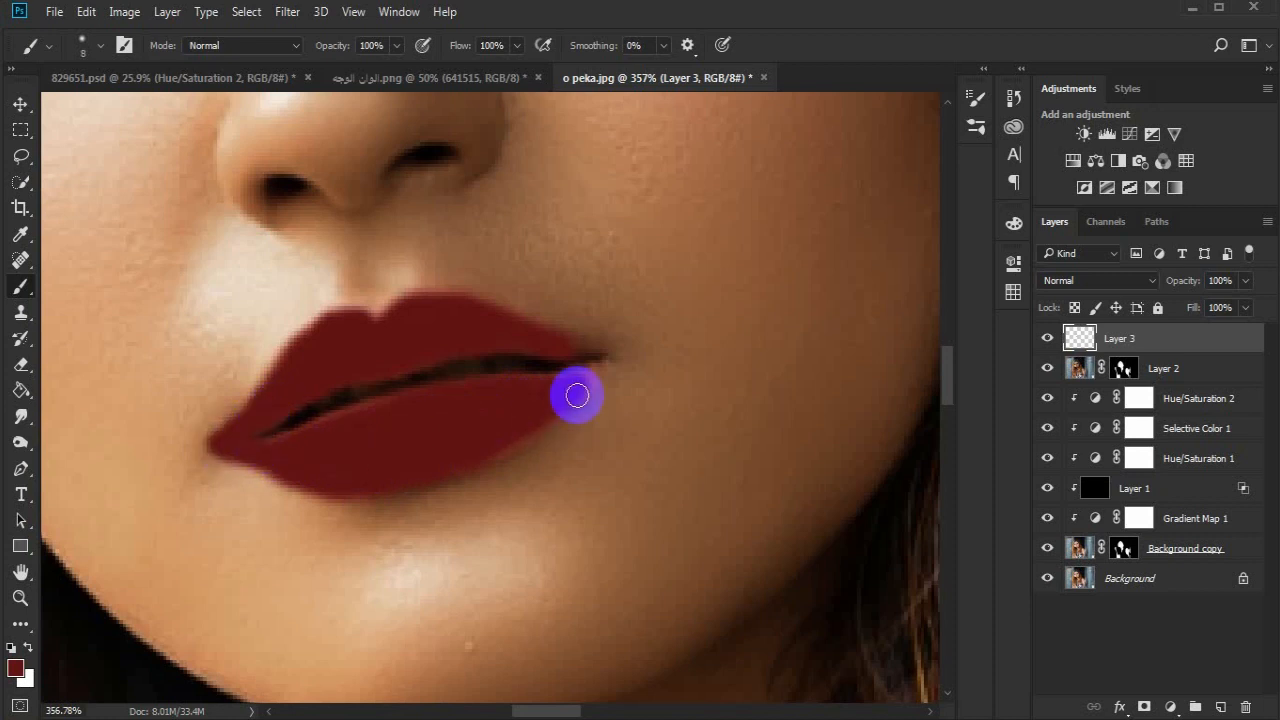
pyautogui.press('[')
pyautogui.press('[')
pyautogui.moveTo(568, 350); pyautogui.dragTo(583, 371)
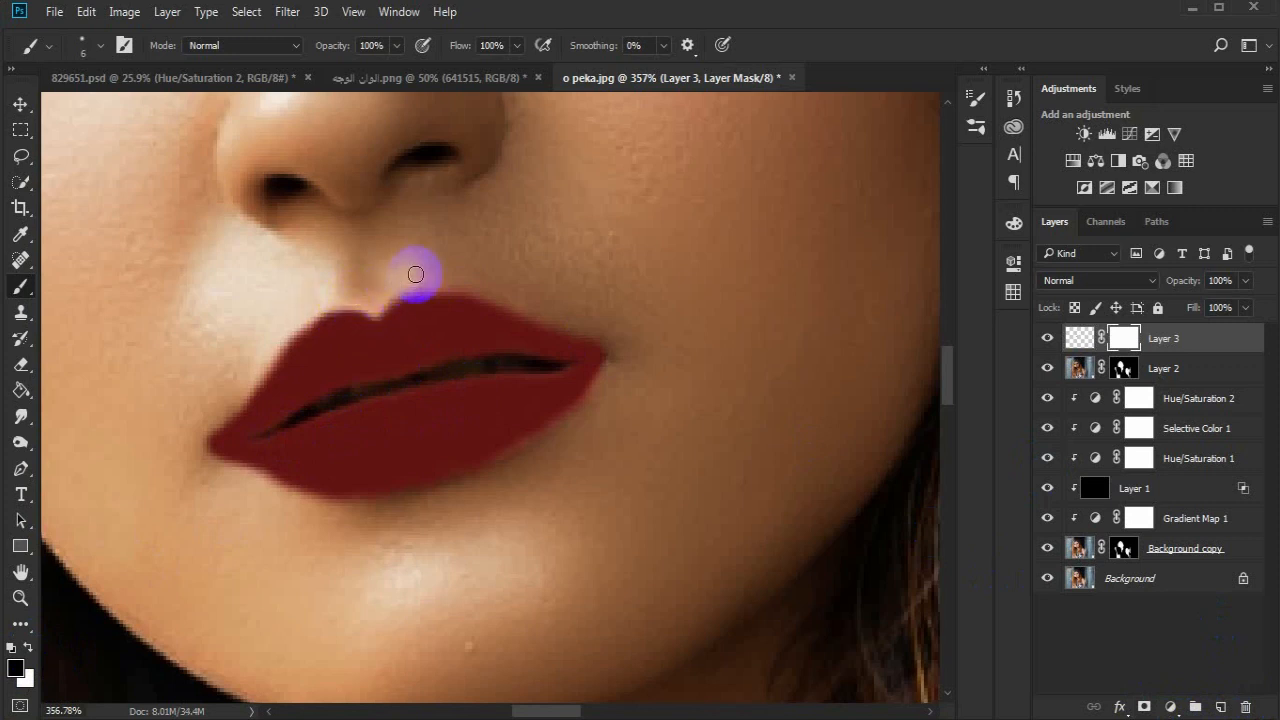
# - Set the lip colour layer to Multiply at 59% opacity and touch up the inner edge of the upper lip
pyautogui.click(1080, 338)
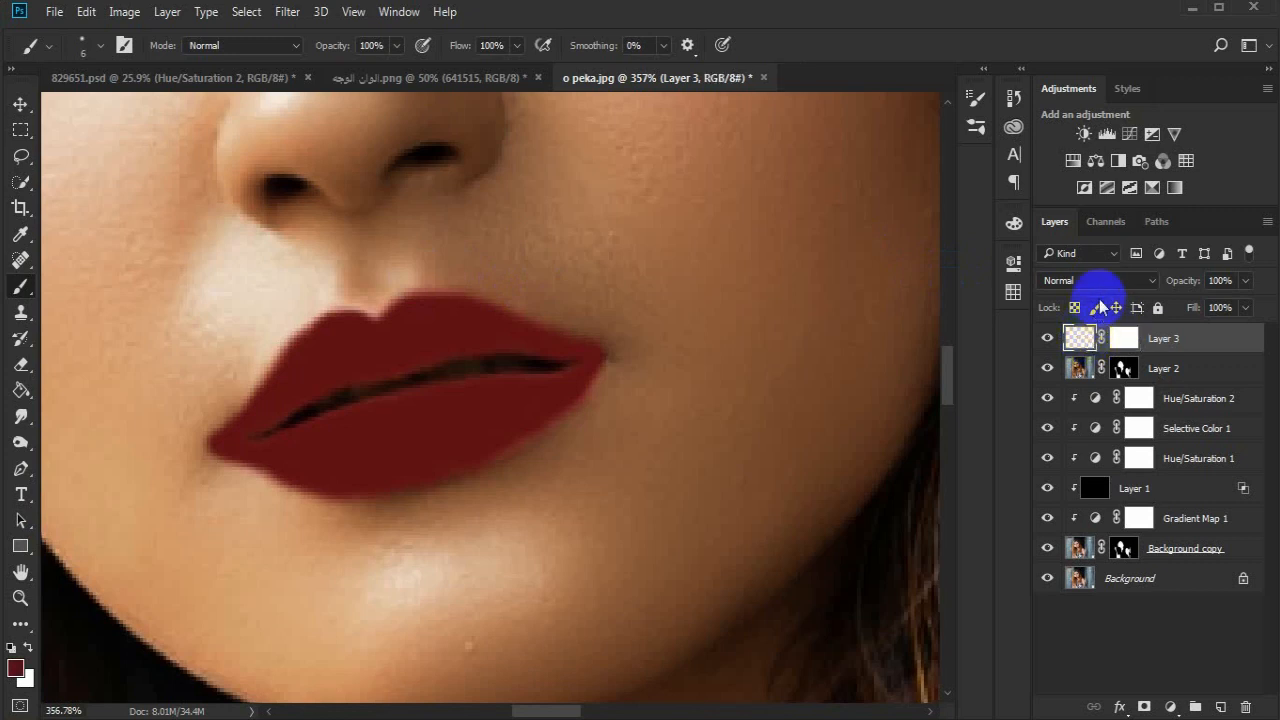
pyautogui.click(1107, 281)
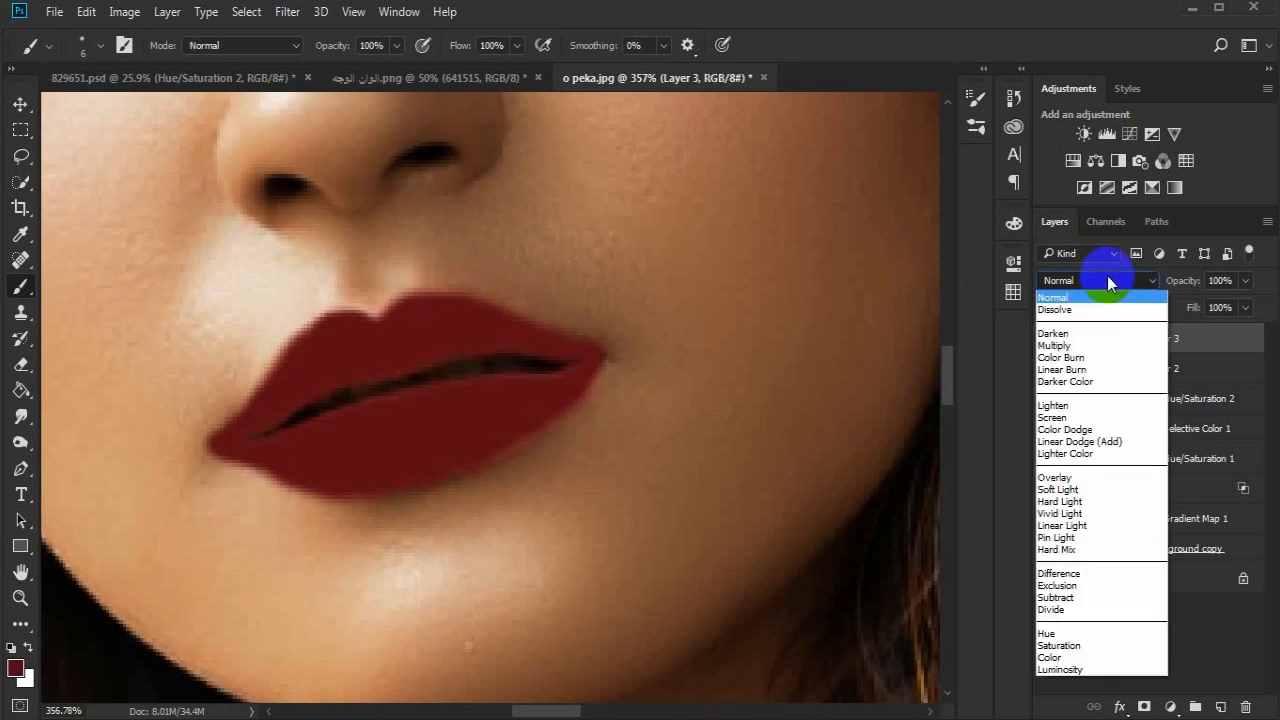
pyautogui.click(1079, 344)
pyautogui.moveTo(1193, 283); pyautogui.dragTo(1156, 290)
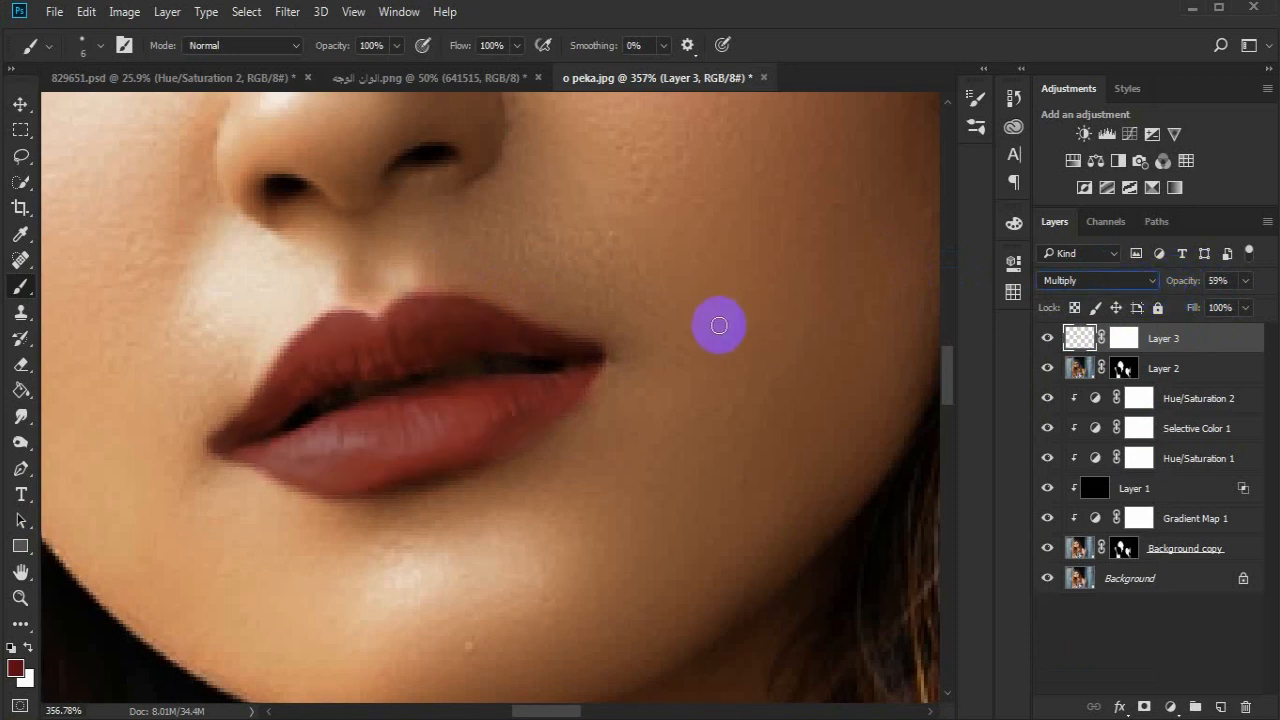
pyautogui.click(524, 346)
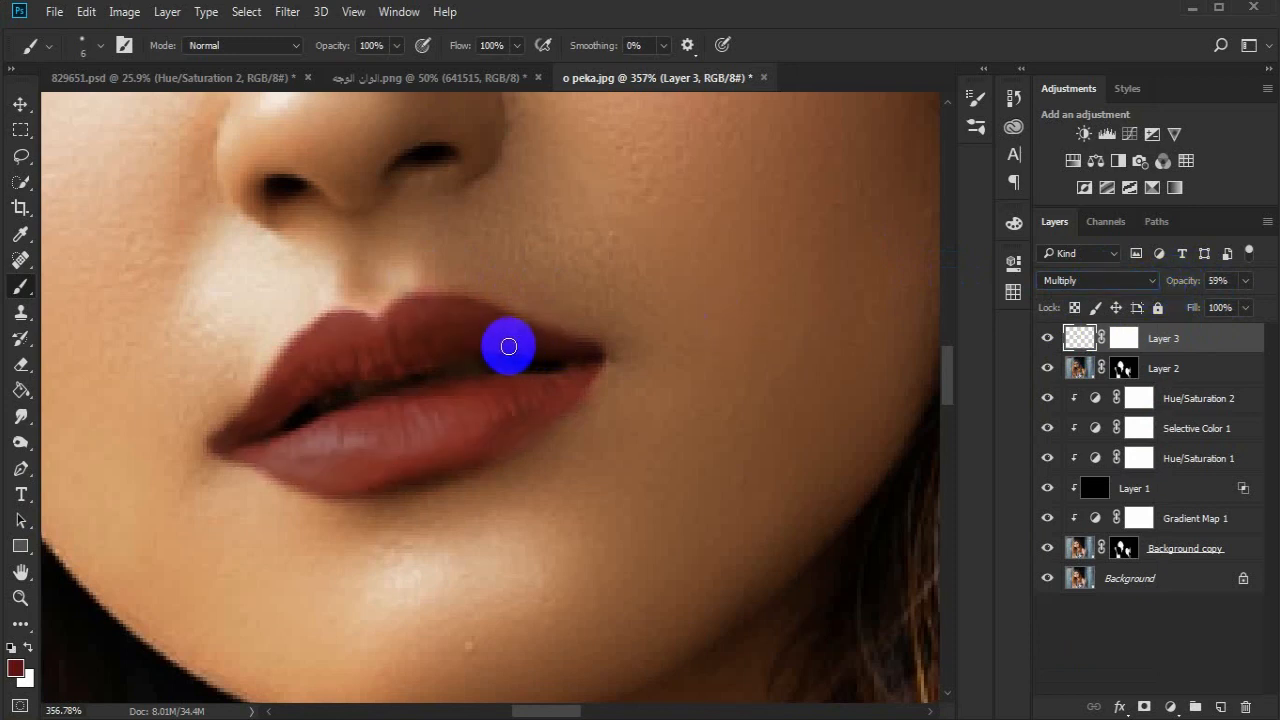
pyautogui.moveTo(433, 356); pyautogui.dragTo(467, 349)
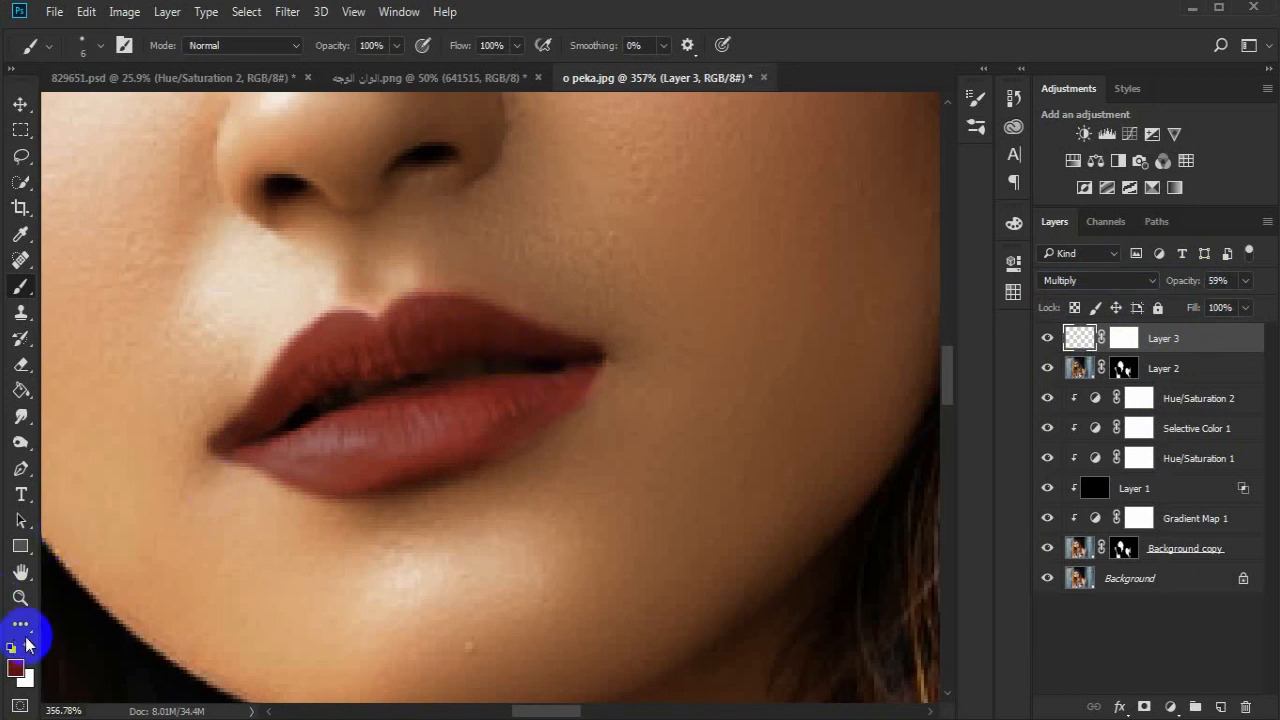
# - Compare the lips with the colour layer hidden and shown
pyautogui.click(20, 597)
pyautogui.keyDown('alt'); pyautogui.click(309, 494); pyautogui.keyUp('alt')
pyautogui.click(1047, 340)
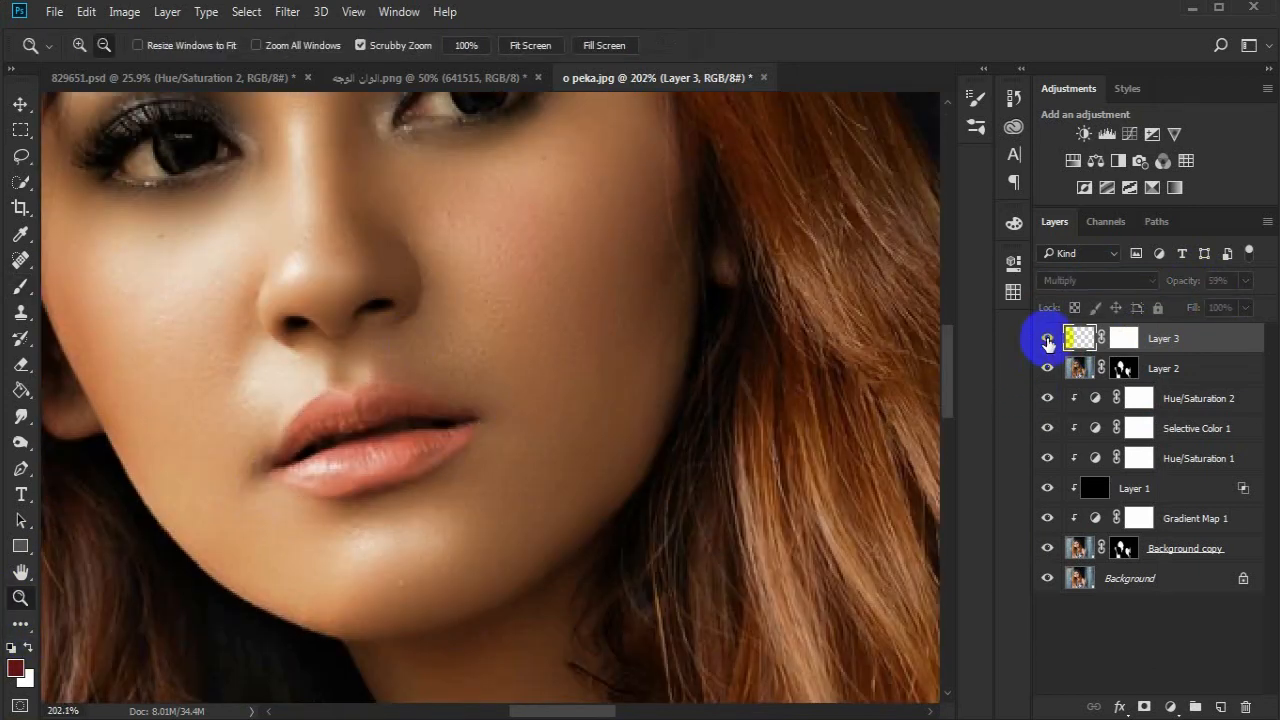
pyautogui.click(1047, 340)
pyautogui.moveTo(391, 400); pyautogui.dragTo(403, 397)
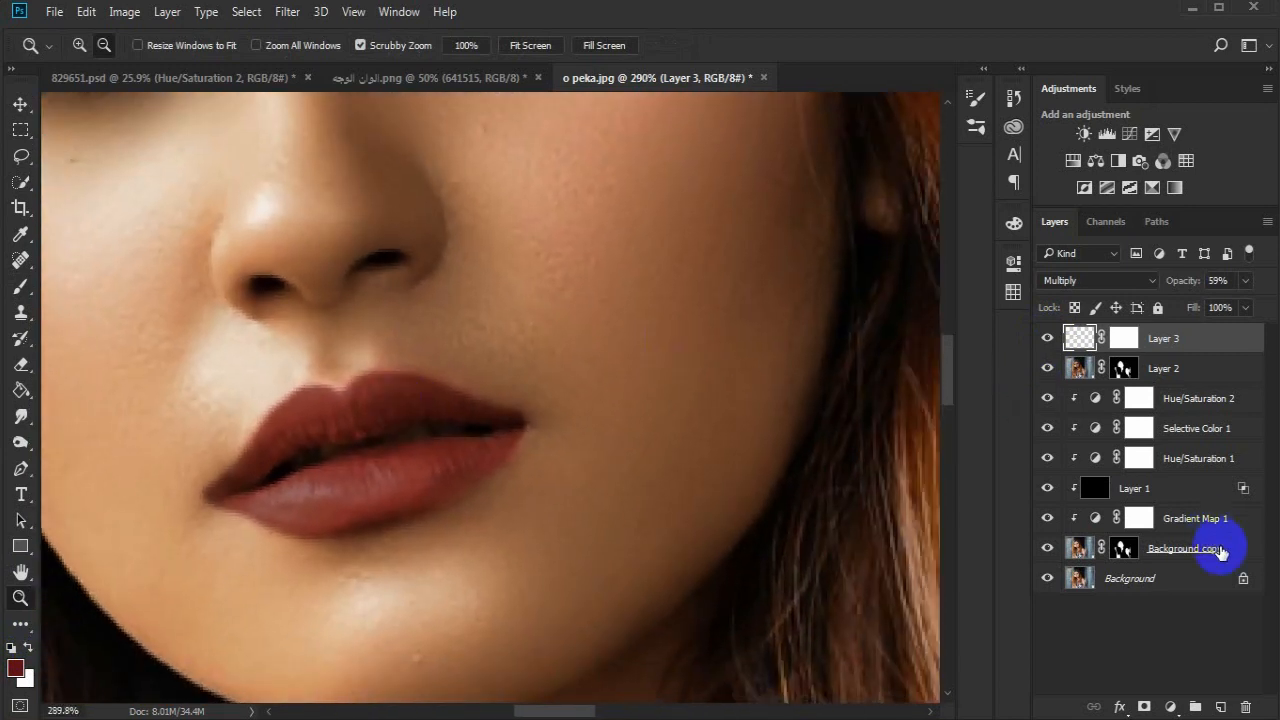
# - Create an empty Soft Light layer inside a new group and duplicate it
pyautogui.click(1221, 707)
pyautogui.click(1197, 707)
pyautogui.moveTo(1190, 369); pyautogui.dragTo(1192, 337)
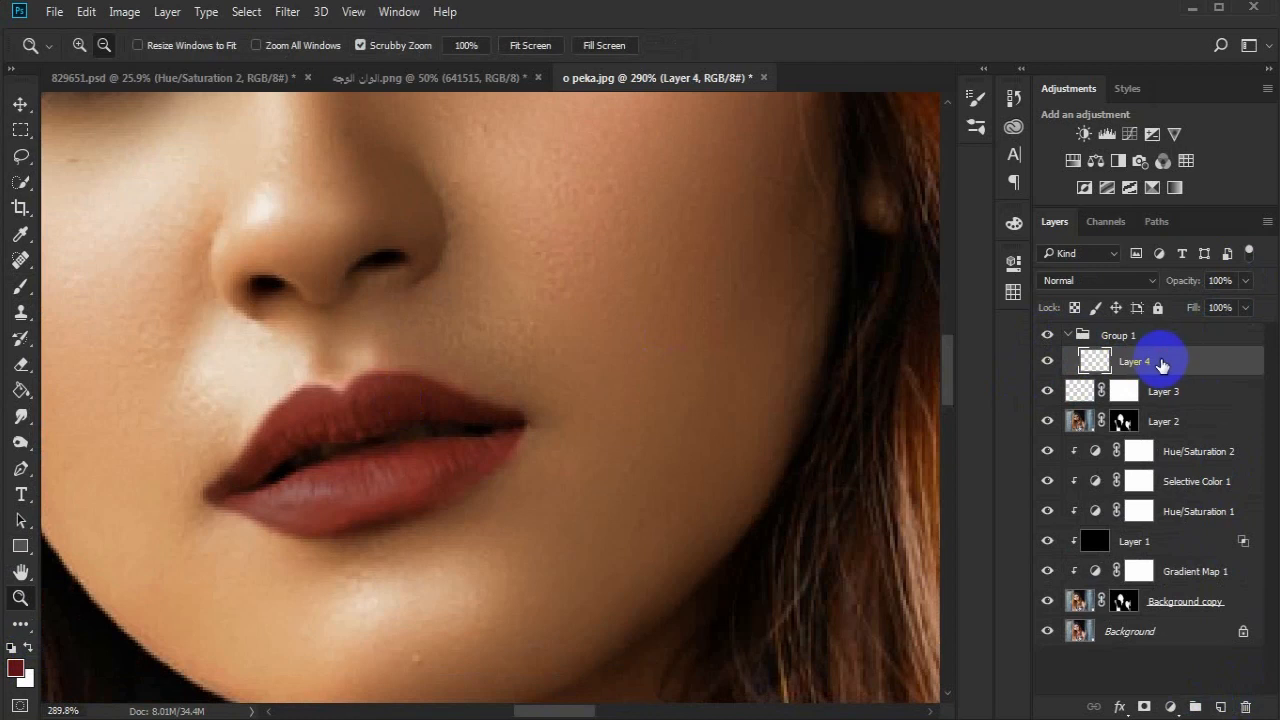
pyautogui.click(1128, 278)
pyautogui.click(1086, 483)
pyautogui.moveTo(1210, 357); pyautogui.dragTo(1221, 707)
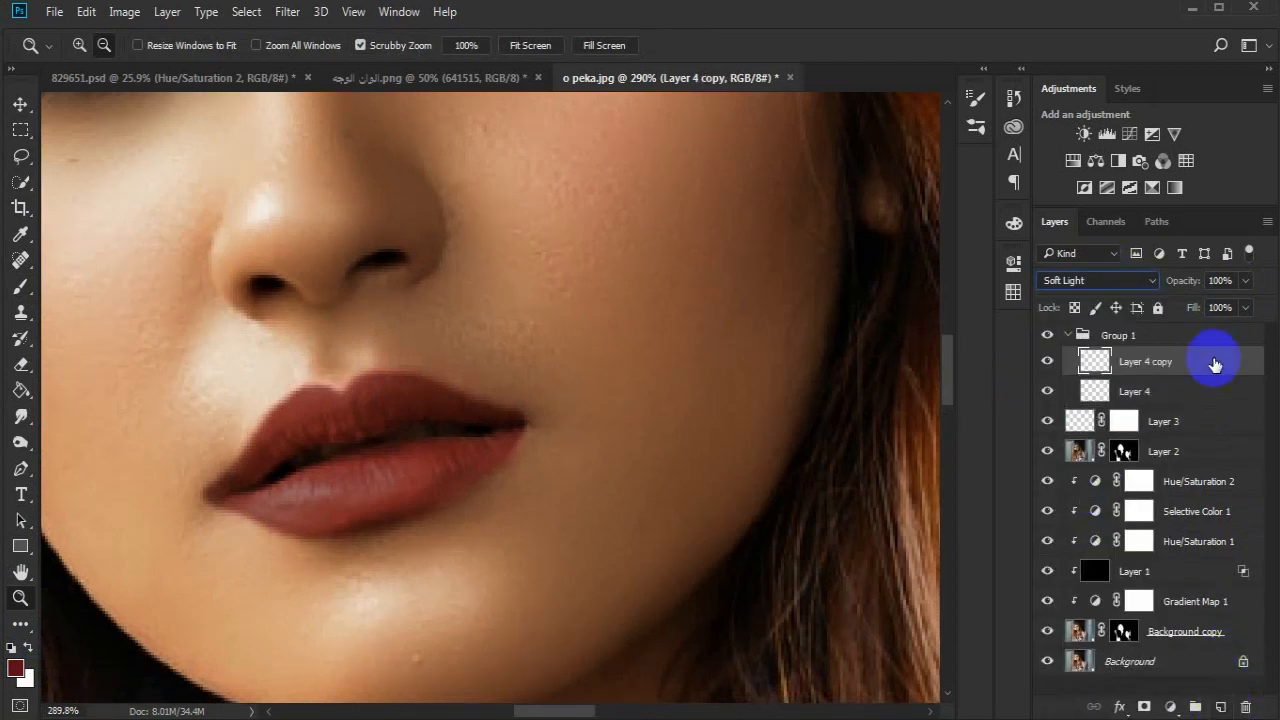
# - Paint a white highlight down the nose bridge on the duplicated layer with a 15 px soft brush
pyautogui.moveTo(546, 303); pyautogui.dragTo(622, 506)
pyautogui.moveTo(520, 425); pyautogui.dragTo(503, 425)
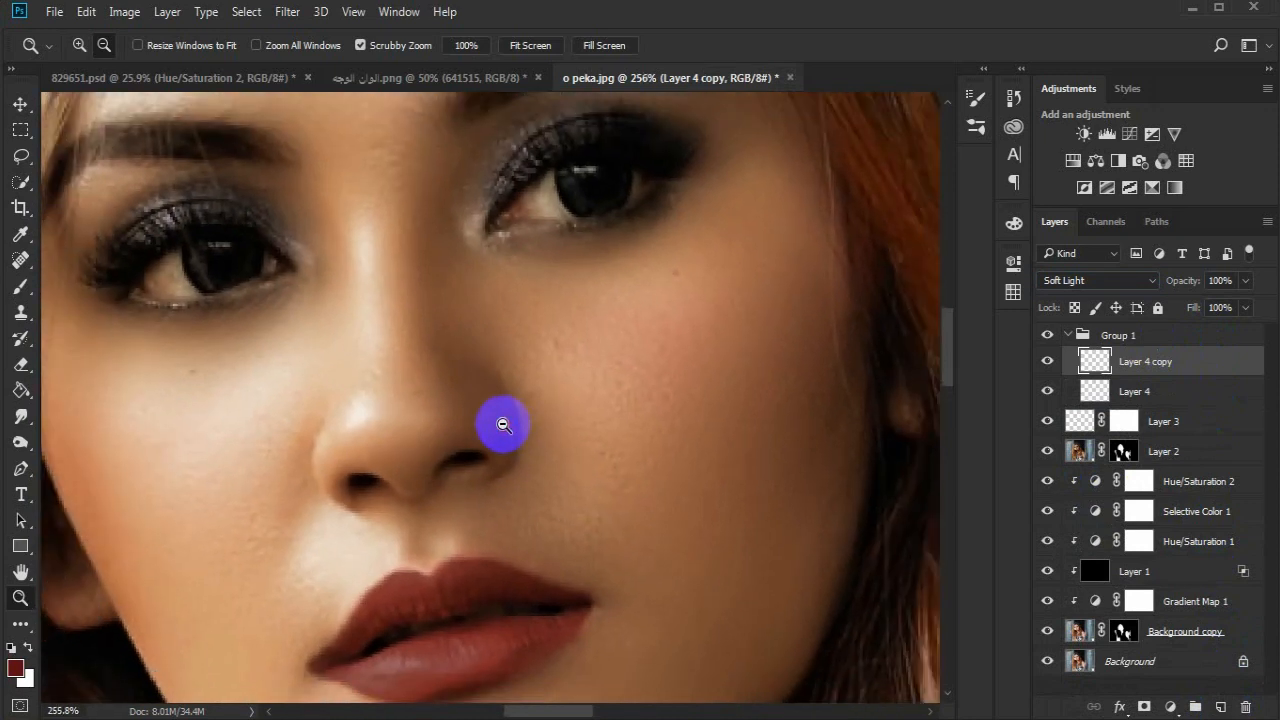
pyautogui.click(20, 286)
pyautogui.click(28, 647)
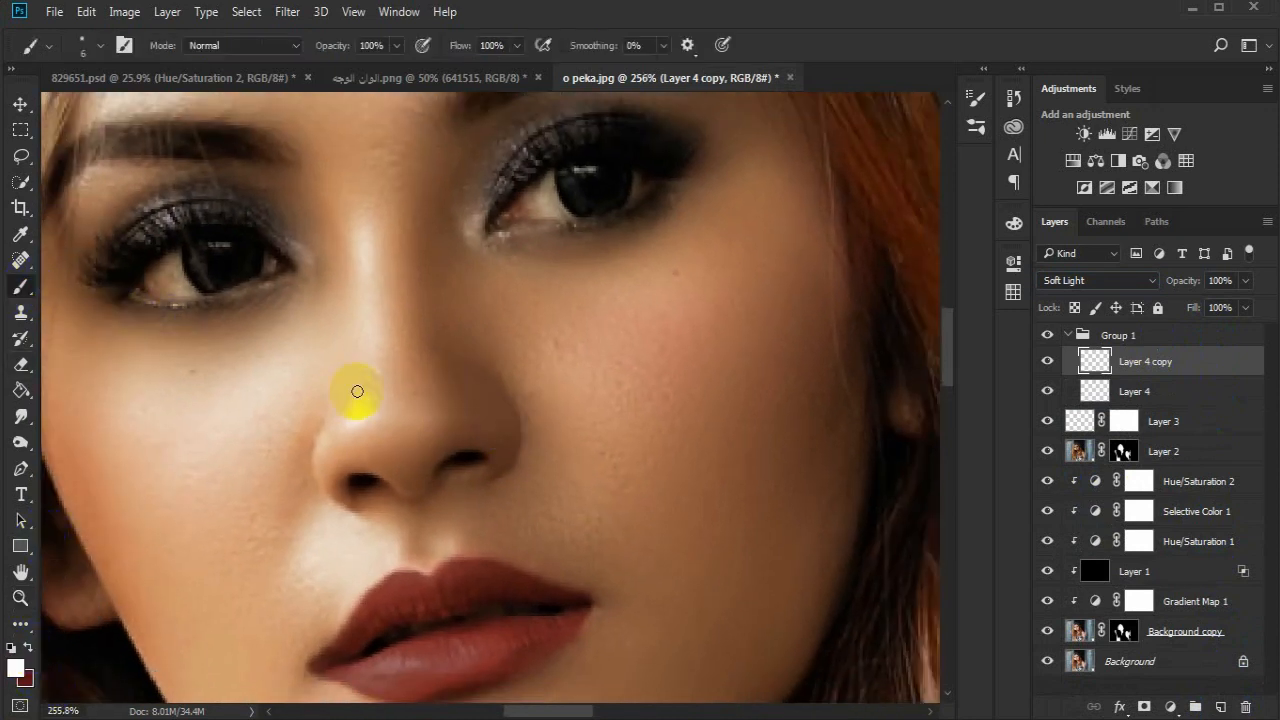
pyautogui.rightClick(402, 385)
pyautogui.click(530, 433)
pyautogui.click(827, 73)
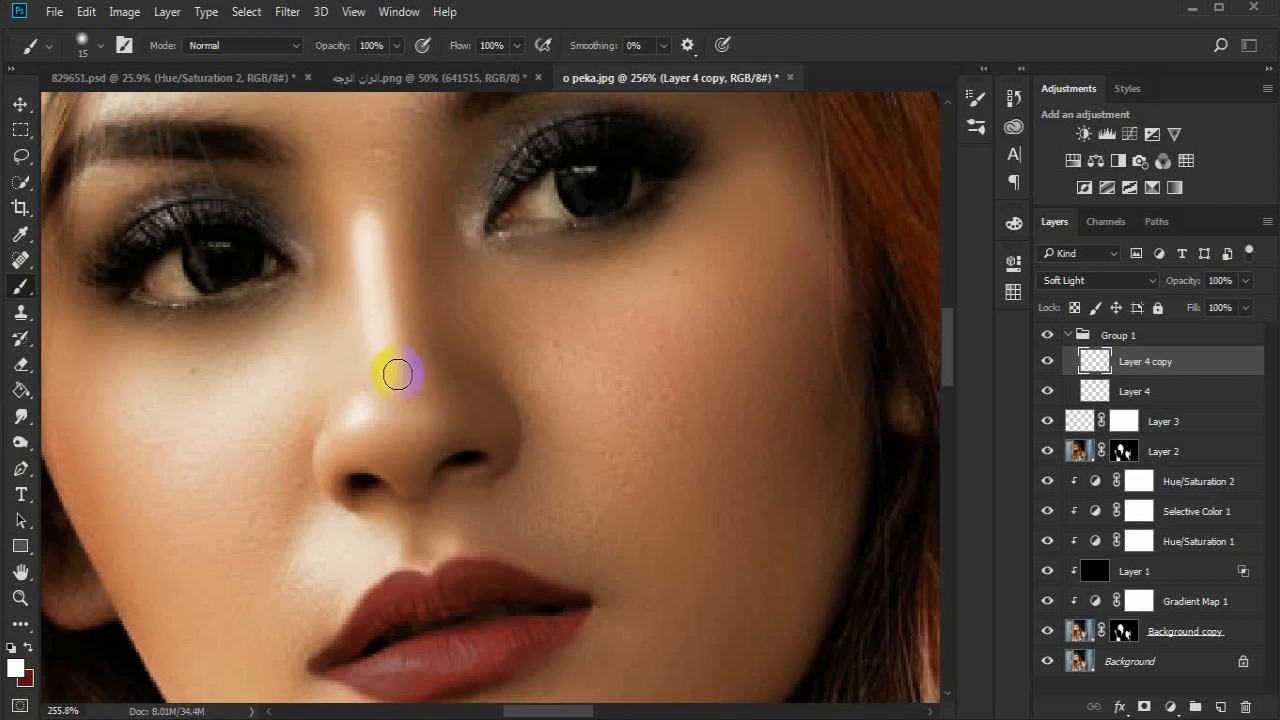
# - Soften the nose highlight with a Gaussian Blur of 4.3 pixels radius
pyautogui.click(287, 11)
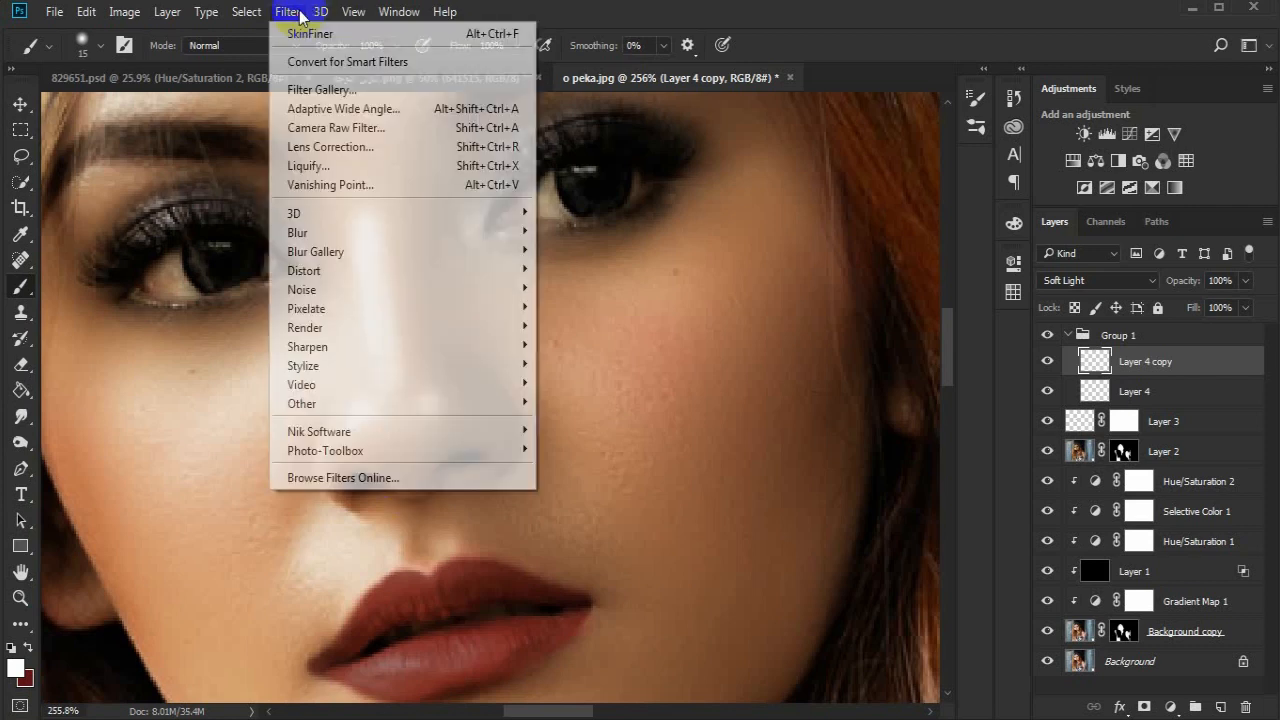
pyautogui.moveTo(443, 228)
pyautogui.click(560, 308)
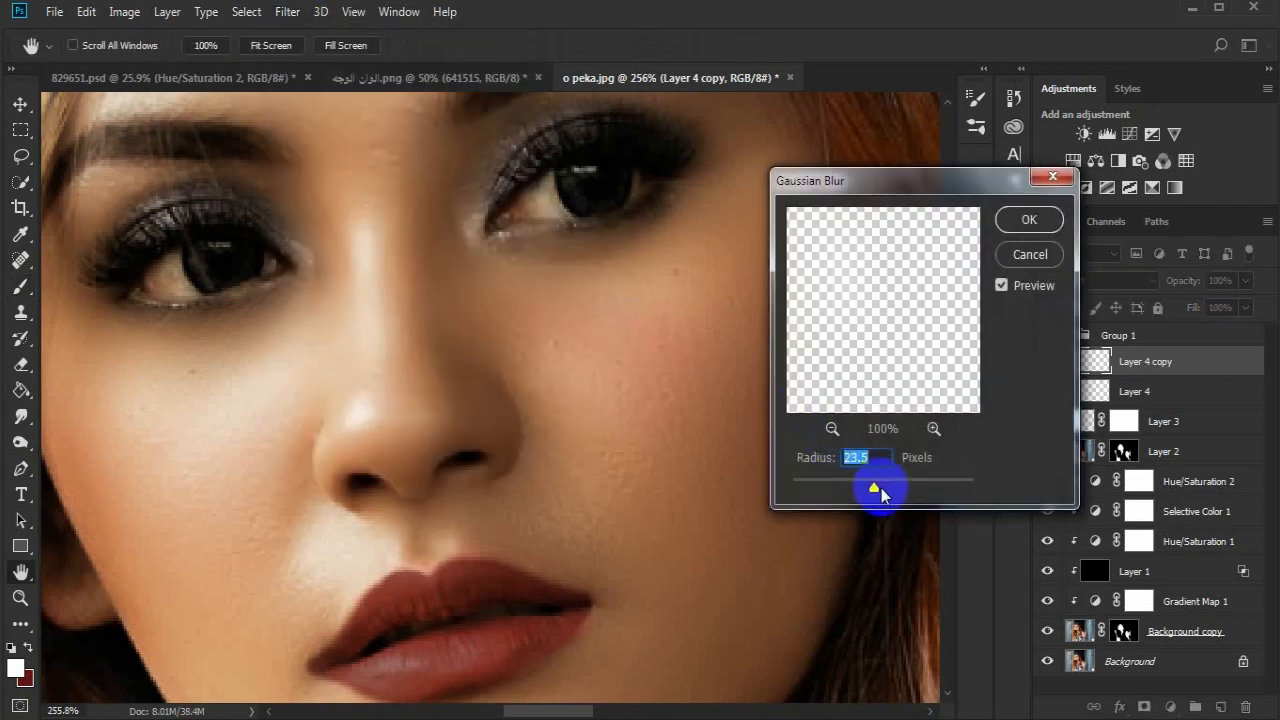
pyautogui.moveTo(831, 484); pyautogui.dragTo(799, 492)
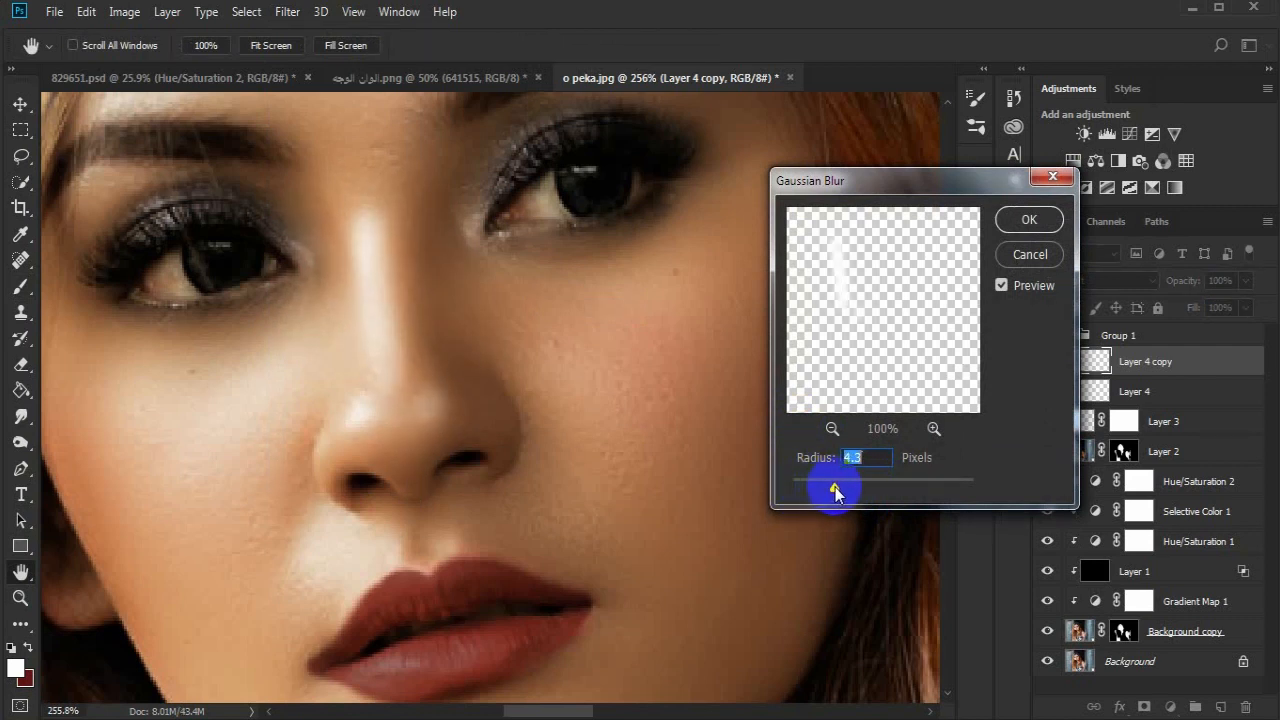
pyautogui.click(1022, 221)
# - Nudge the blurred nose highlight slightly to the right along the bridge
pyautogui.click(21, 104)
pyautogui.press('Right')
pyautogui.press('Right')
pyautogui.press('Right')
pyautogui.press('Left')
# - Duplicate the empty Layer 4 and paint a white highlight on the ridge between the nose and upper lip
pyautogui.moveTo(1177, 386); pyautogui.dragTo(1223, 694)
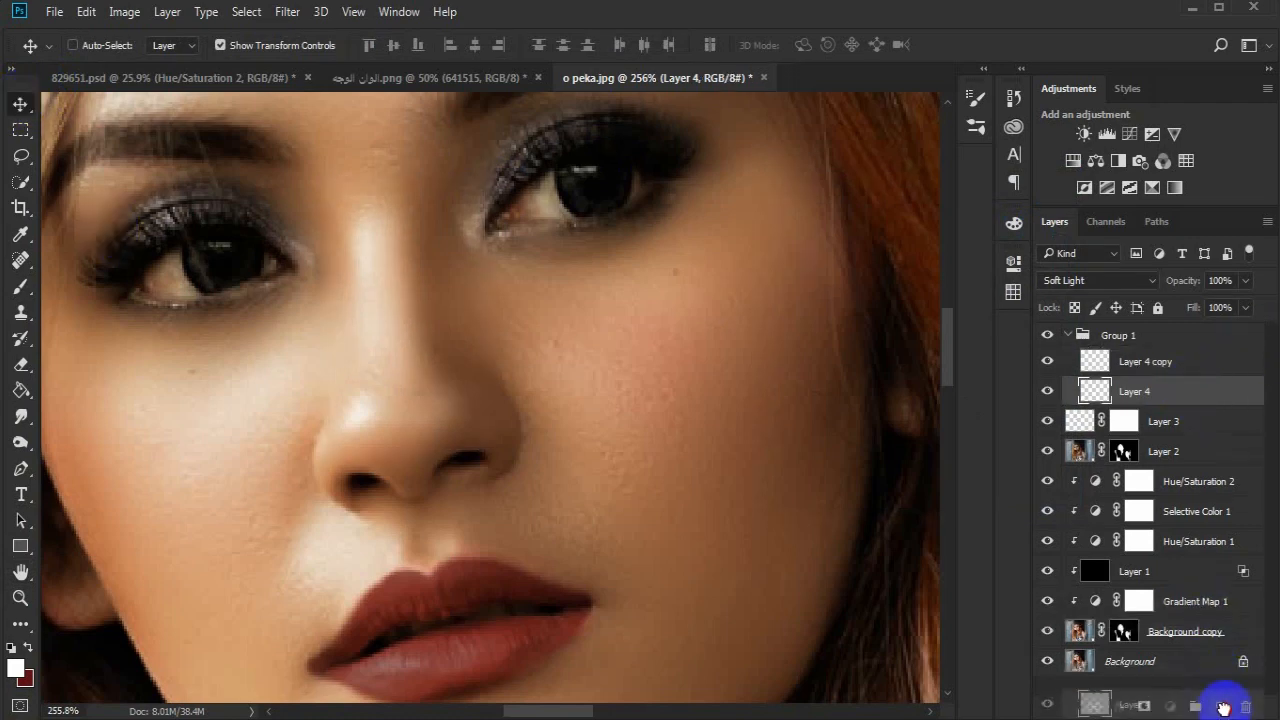
pyautogui.press('z')
pyautogui.moveTo(465, 538)
pyautogui.mouseDown()
pyautogui.moveTo(523, 538)
pyautogui.moveTo(442, 541)
pyautogui.mouseUp()
pyautogui.press('b')
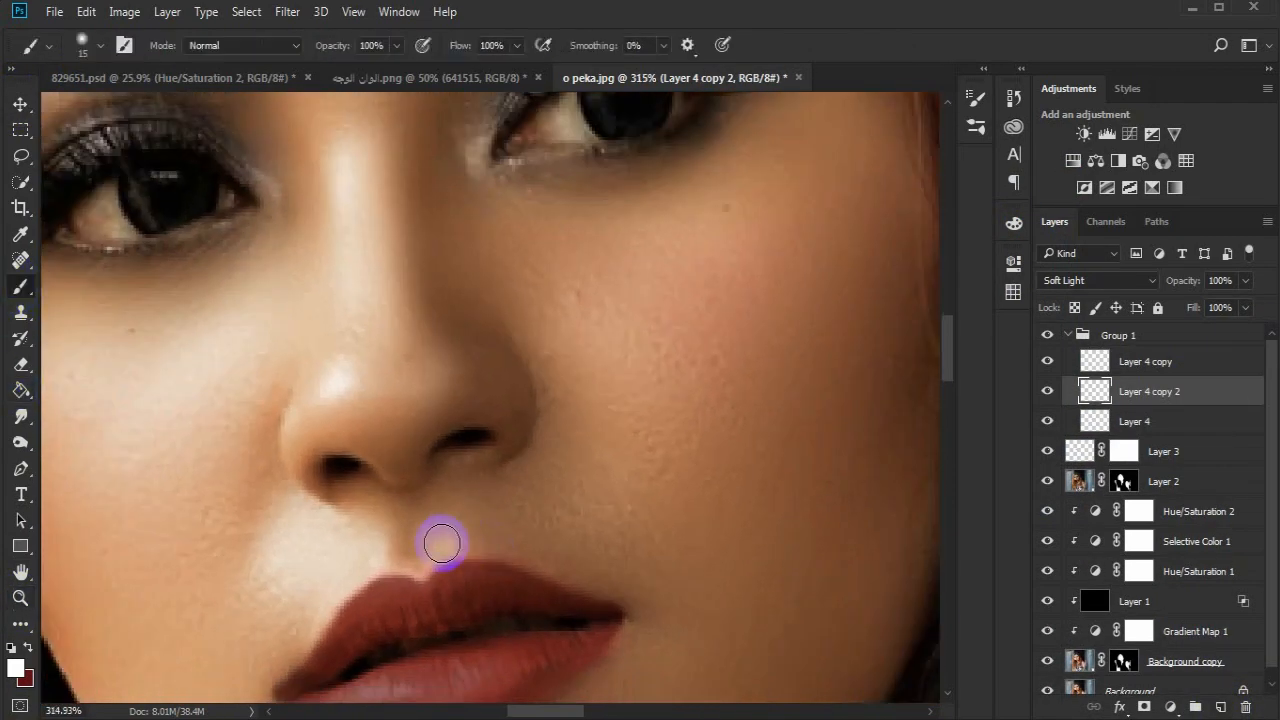
pyautogui.moveTo(451, 507); pyautogui.dragTo(447, 488)
# - Soften the highlight above the lip with a Gaussian Blur of 2.1 pixels radius
pyautogui.click(287, 12)
pyautogui.moveTo(449, 232)
pyautogui.click(580, 306)
pyautogui.moveTo(789, 494); pyautogui.dragTo(812, 487)
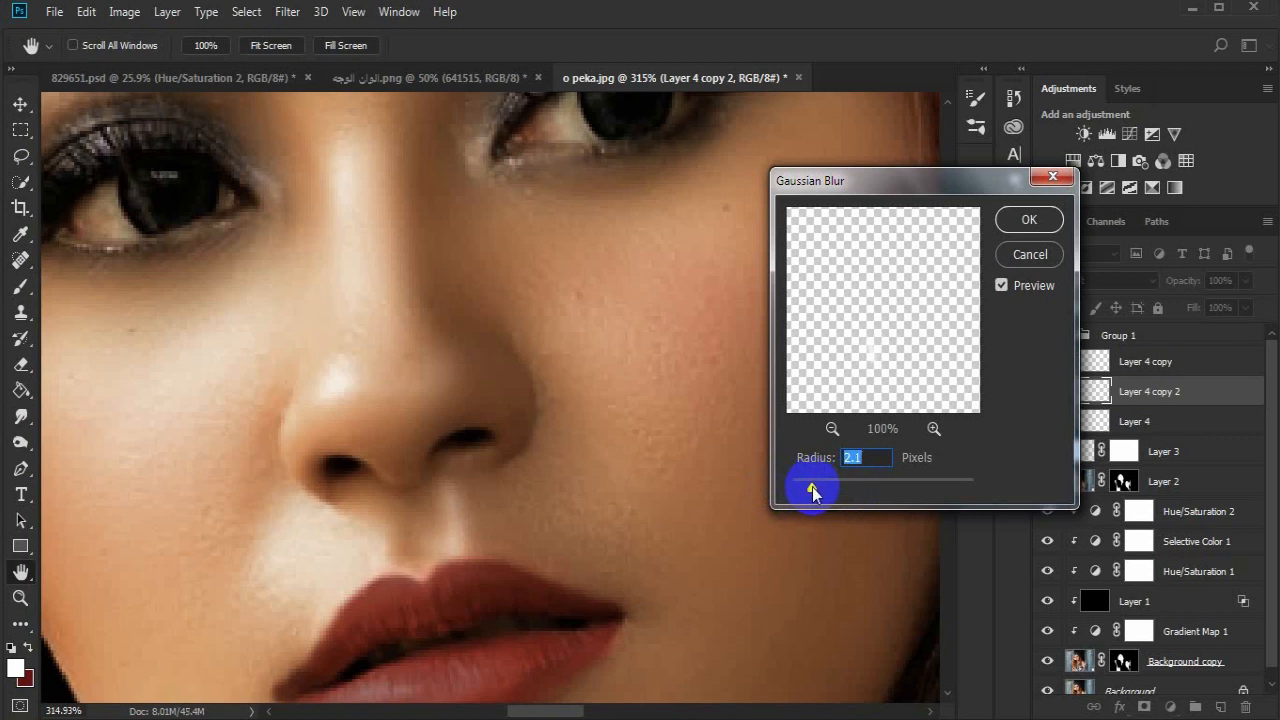
pyautogui.click(1027, 219)
# - Duplicate the empty Layer 4 again and paint a thin white highlight on the other ridge above the upper lip
pyautogui.press('b')
pyautogui.click(1215, 421)
pyautogui.hotkey('ctrl', 'j')
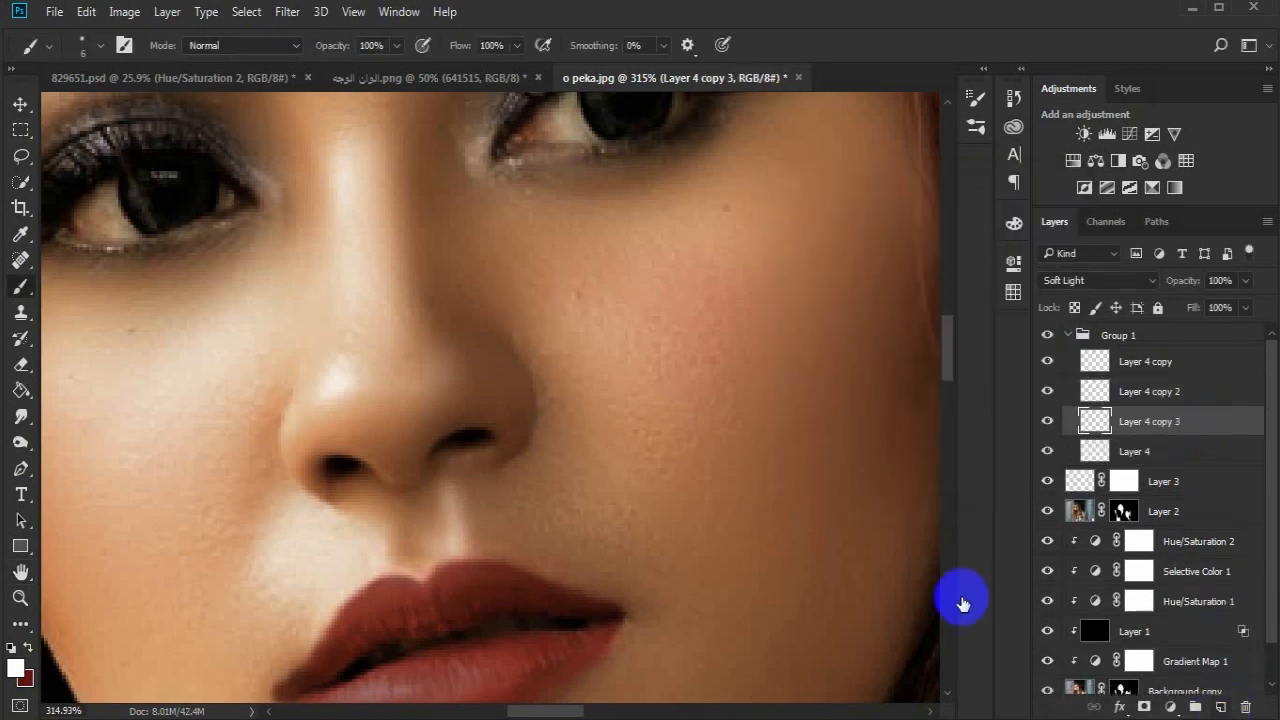
# - Soften the second ridge highlight with a small Gaussian Blur
pyautogui.click(298, 11)
pyautogui.moveTo(468, 236)
pyautogui.click(575, 304)
pyautogui.moveTo(814, 486); pyautogui.dragTo(815, 486)
pyautogui.click(1029, 219)
# - Duplicate the empty Layer 4 once more and trace a fine white highlight along the cupid's bow and the upper lip's right edge
pyautogui.click(20, 597)
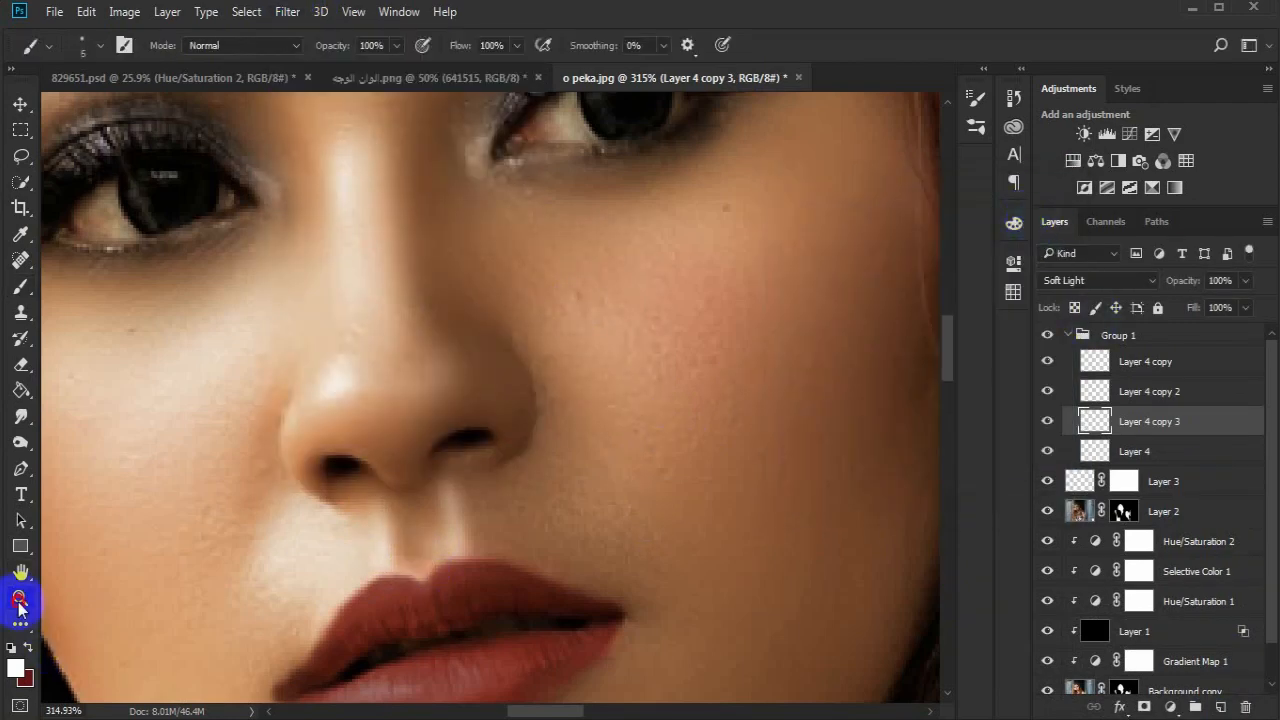
pyautogui.click(432, 582)
pyautogui.click(1212, 463)
pyautogui.moveTo(1212, 463); pyautogui.dragTo(1220, 705)
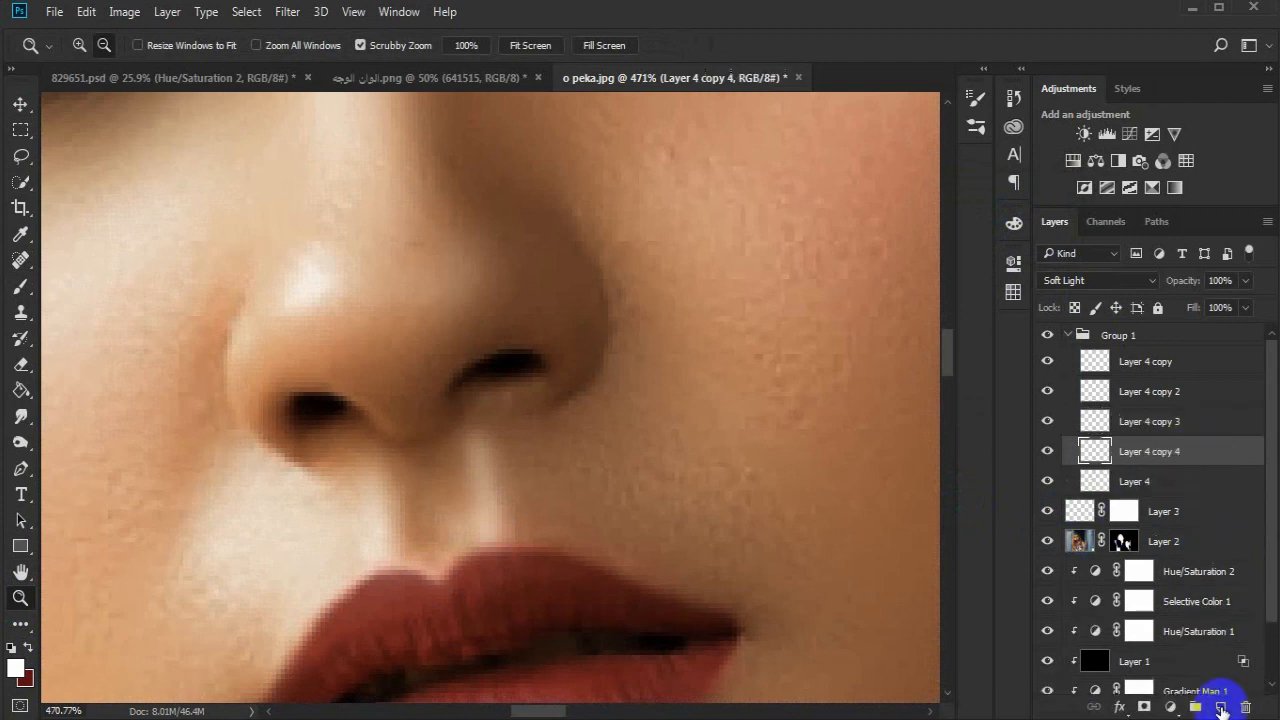
pyautogui.scroll(-3, 486, 571)
pyautogui.press('b')
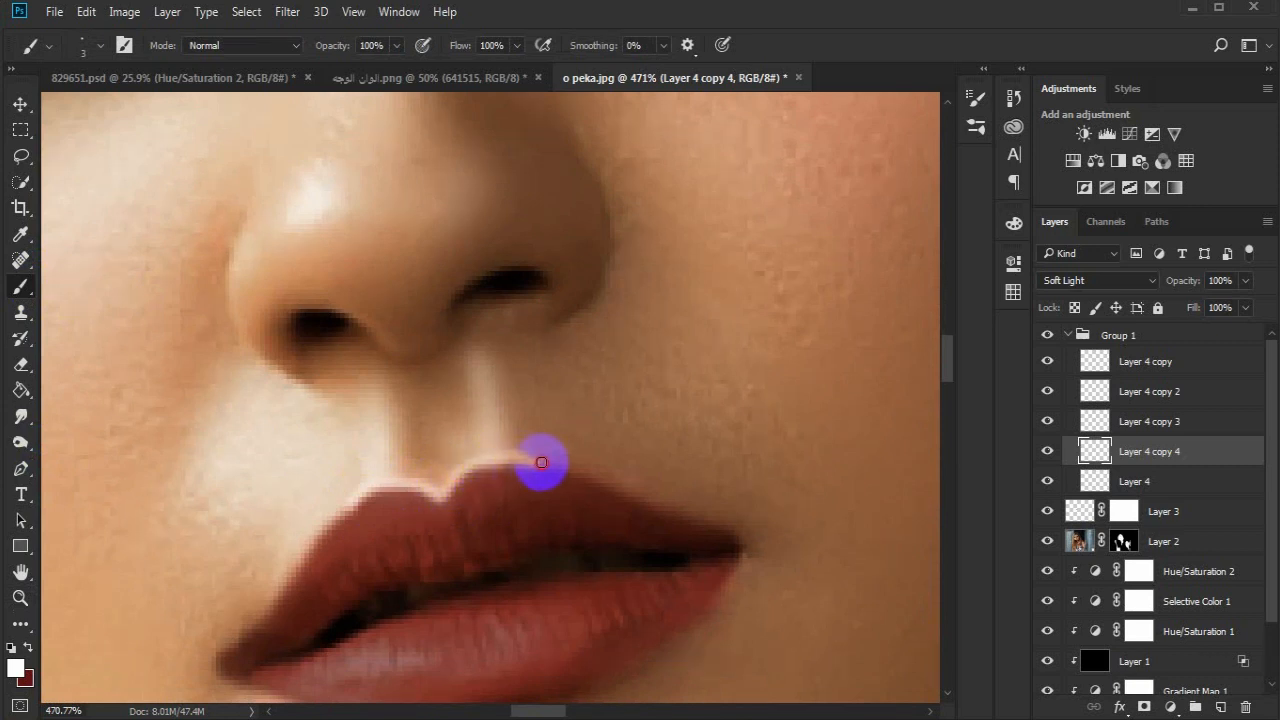
pyautogui.moveTo(601, 481); pyautogui.dragTo(637, 501)
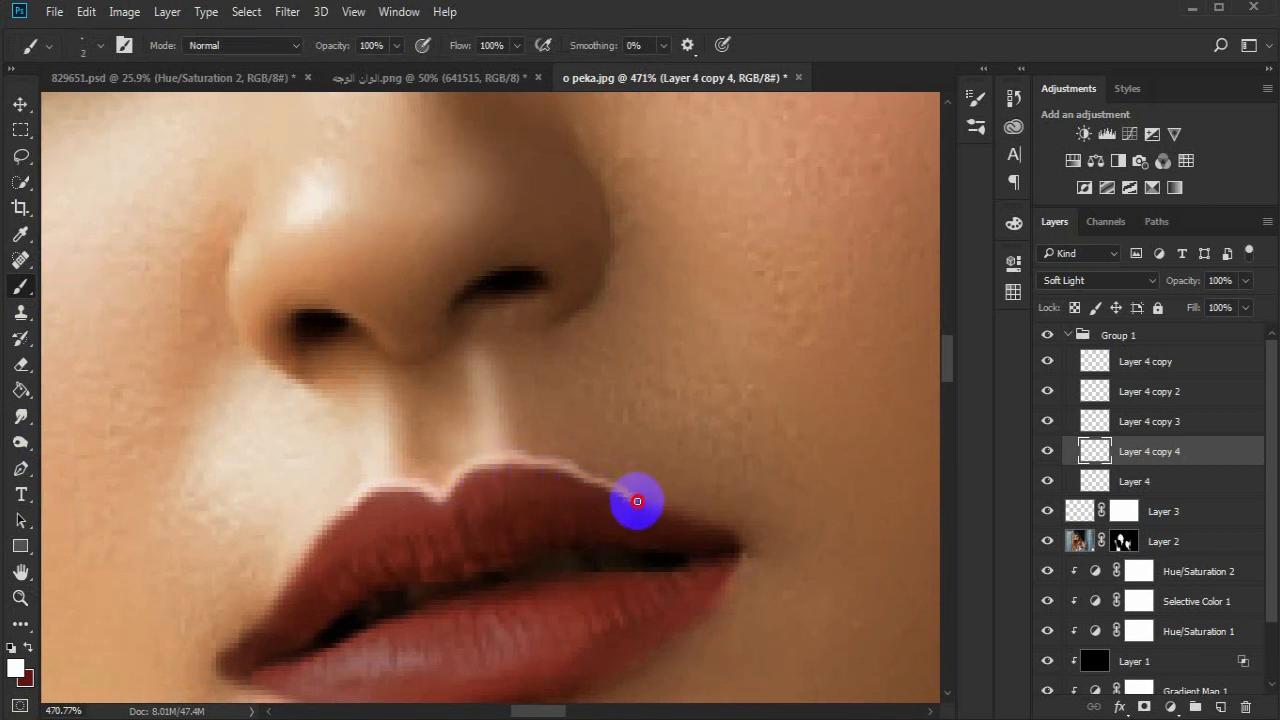
# - Continue the fine white outline along the left edge of the upper lip with a 1 px brush
pyautogui.rightClick(388, 503)
pyautogui.write('8')
pyautogui.press('Tab')
pyautogui.press('Return')
pyautogui.moveTo(357, 497); pyautogui.dragTo(298, 562)
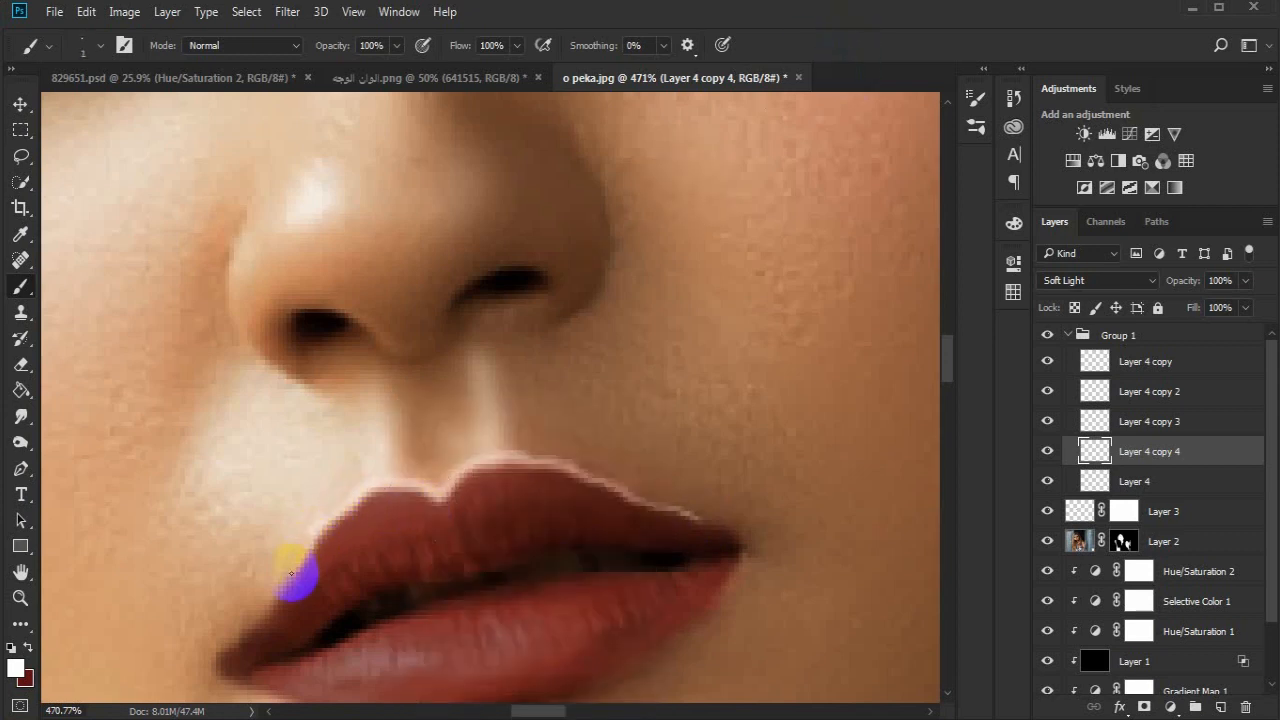
# - Soften the fine white outline of the upper lip with a 0.6-pixel Gaussian Blur
pyautogui.scroll(-2, 351, 543)
pyautogui.click(288, 12)
pyautogui.moveTo(480, 229)
pyautogui.click(612, 303)
pyautogui.click(797, 488)
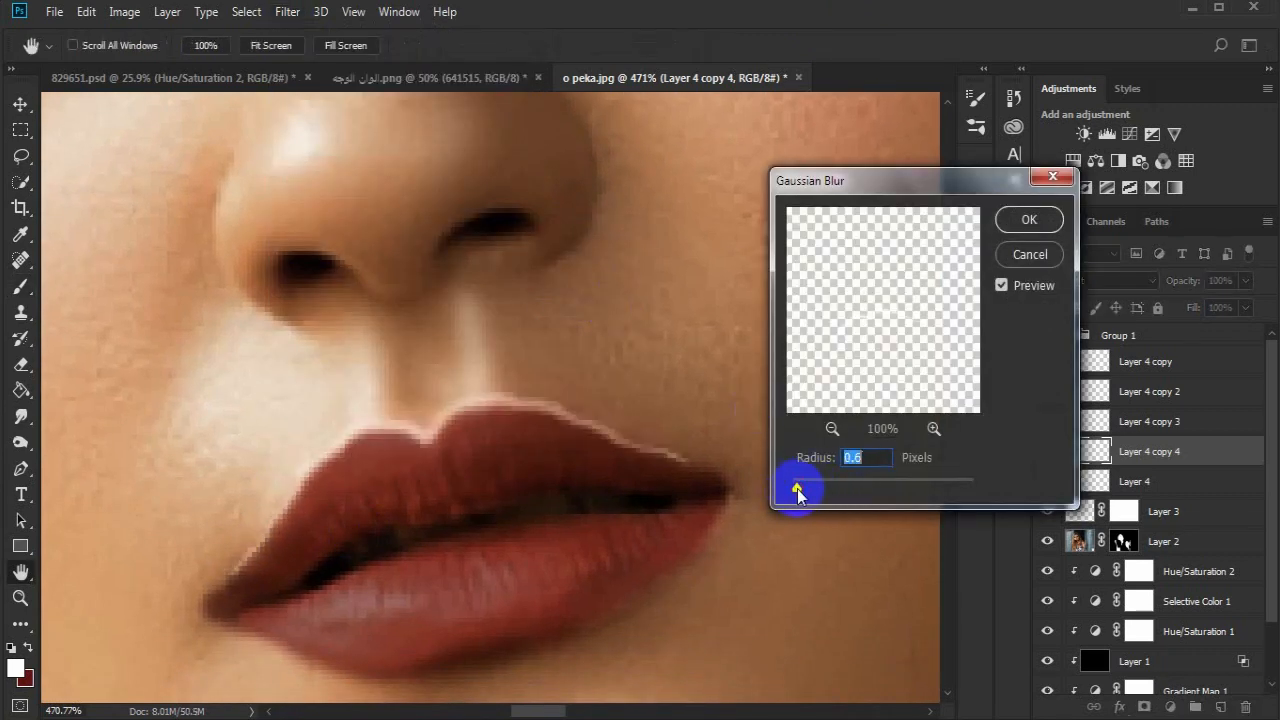
pyautogui.click(1029, 224)
# - Duplicate the empty Layer 4 again and paint white highlights at the inner corners of the eyes with a small soft brush
pyautogui.click(15, 592)
pyautogui.moveTo(351, 455); pyautogui.dragTo(255, 450)
pyautogui.moveTo(410, 211)
pyautogui.mouseDown()
pyautogui.moveTo(530, 211)
pyautogui.moveTo(531, 297)
pyautogui.mouseUp()
pyautogui.click(20, 287)
pyautogui.moveTo(1183, 483)
pyautogui.mouseDown()
pyautogui.moveTo(1228, 646)
pyautogui.moveTo(1220, 706)
pyautogui.mouseUp()
pyautogui.rightClick(652, 427)
pyautogui.click(713, 439)
pyautogui.click(846, 79)
pyautogui.moveTo(490, 301)
pyautogui.mouseDown()
pyautogui.moveTo(392, 320)
pyautogui.moveTo(659, 315)
pyautogui.mouseUp()
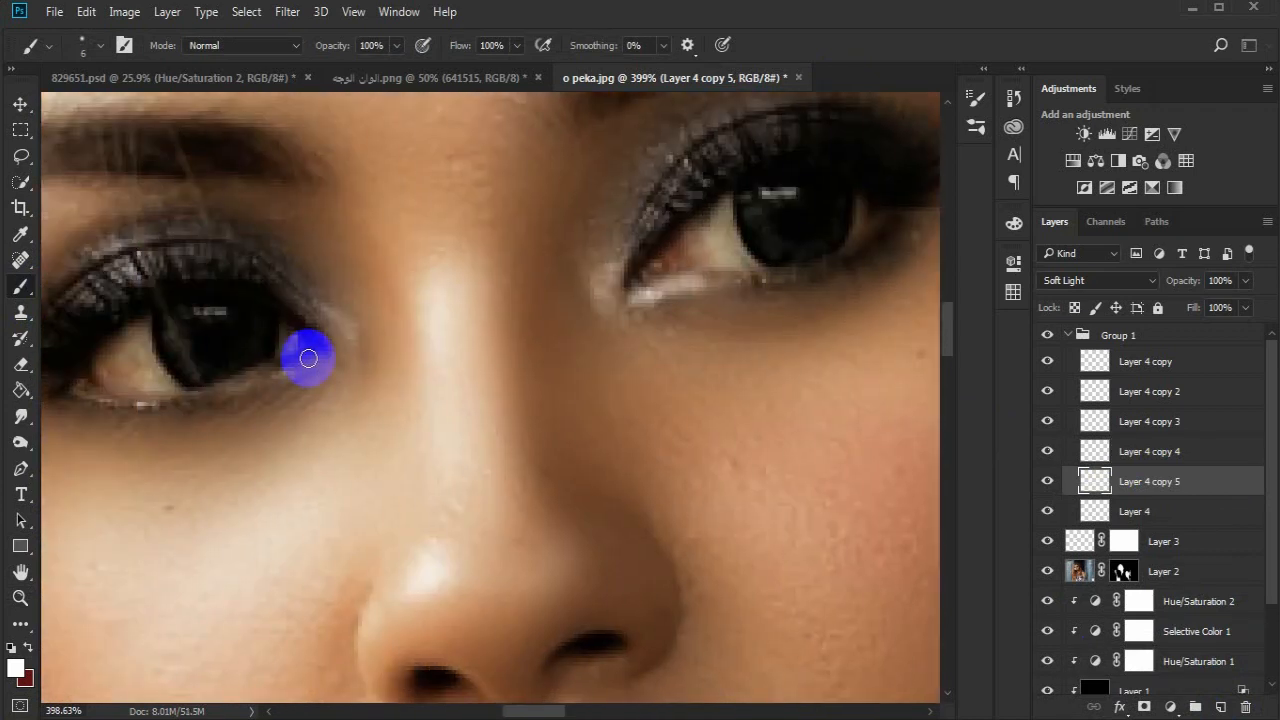
# - Soften the eye-corner highlights with a 1.3-pixel Gaussian Blur
pyautogui.click(286, 13)
pyautogui.click(600, 286)
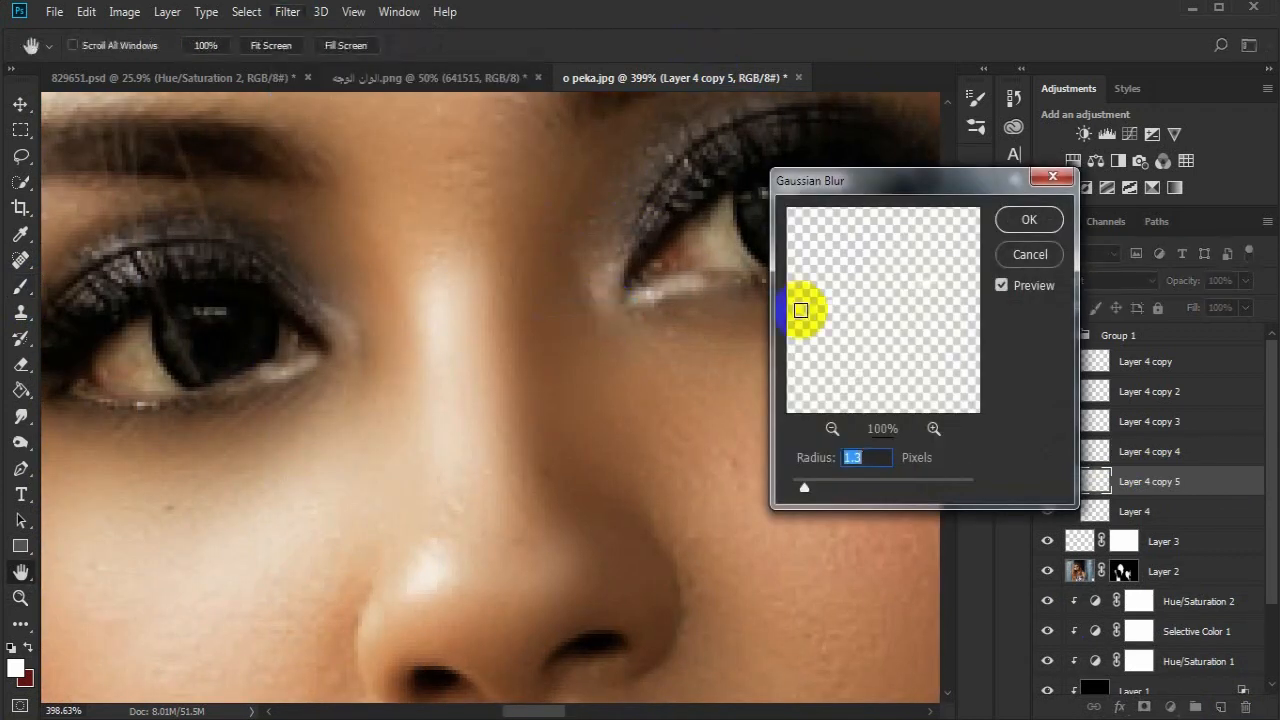
pyautogui.moveTo(842, 182); pyautogui.dragTo(864, 187)
pyautogui.click(1048, 227)
# - Duplicate the empty Layer 4 for another highlight and select Layer 3 beneath it
pyautogui.hotkey('alt', 'space')
pyautogui.moveTo(396, 530); pyautogui.dragTo(400, 423)
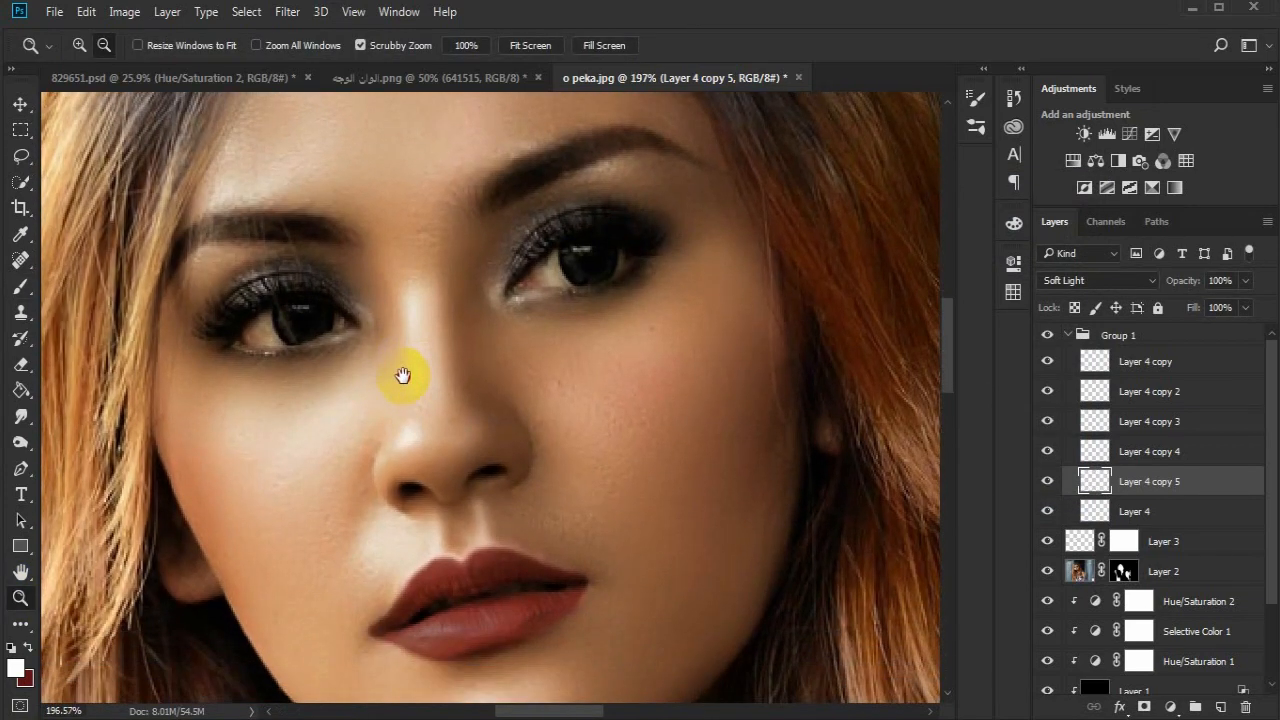
pyautogui.click(1143, 539)
pyautogui.click(1184, 509)
pyautogui.moveTo(1226, 513); pyautogui.dragTo(1220, 707)
pyautogui.click(1218, 576)
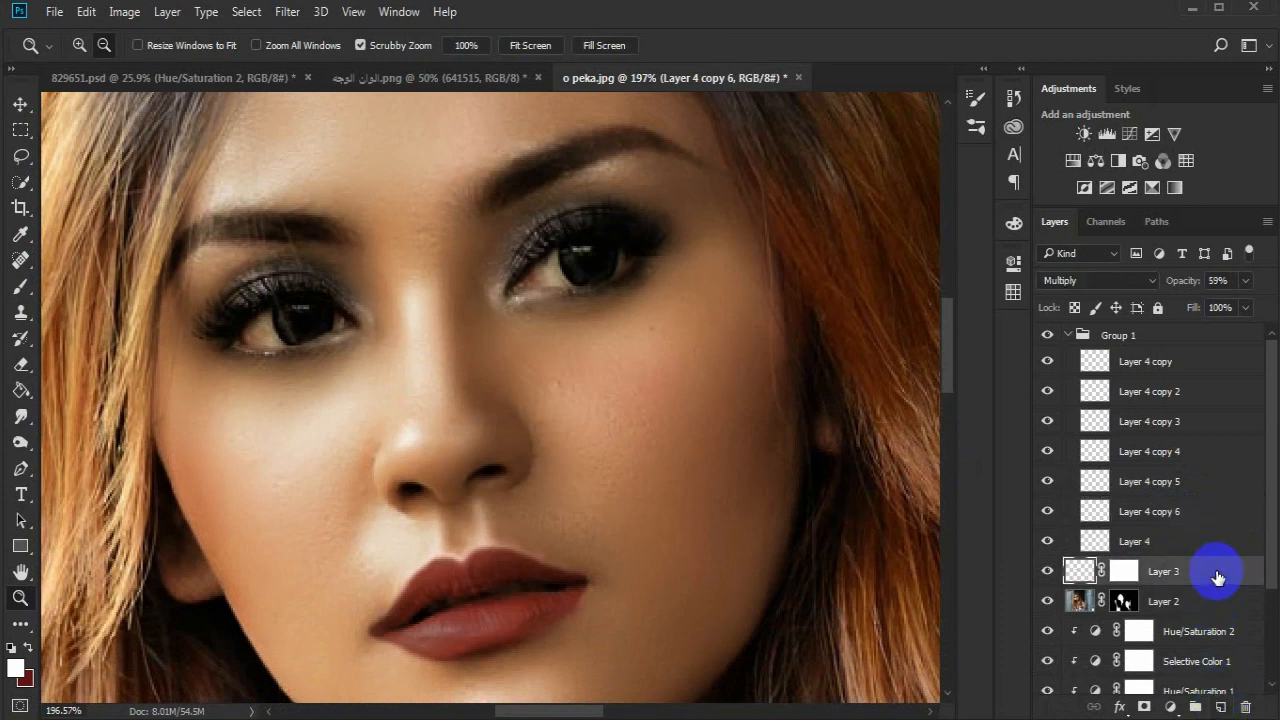
# - Add a Black & White adjustment above Layer 3 with Reds at 15 and Yellows at about 17
pyautogui.click(1118, 160)
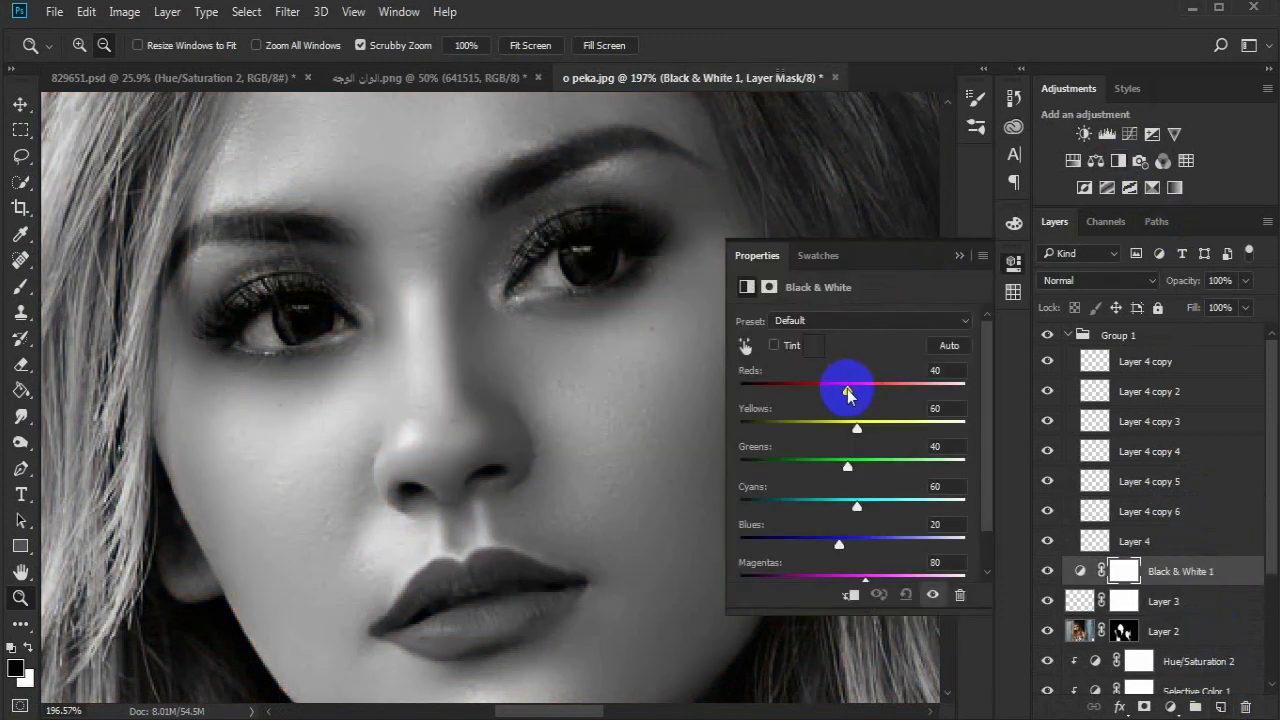
pyautogui.moveTo(857, 428); pyautogui.dragTo(835, 432)
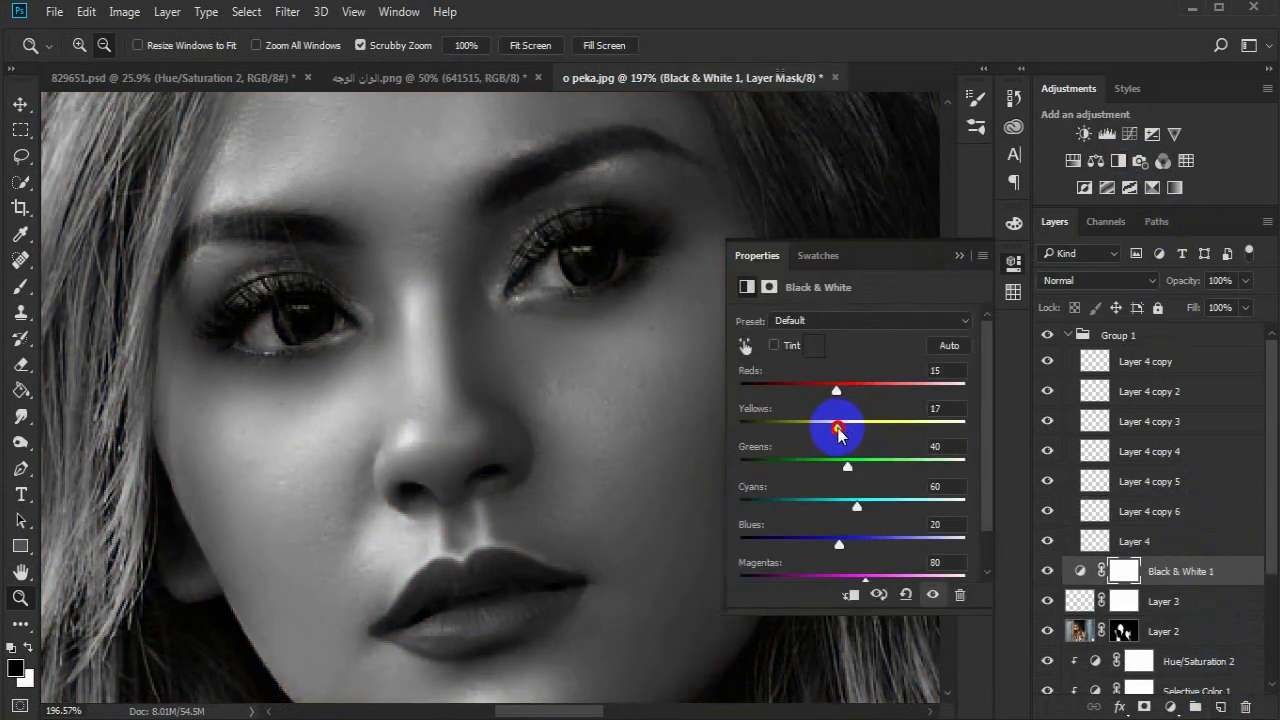
pyautogui.click(958, 256)
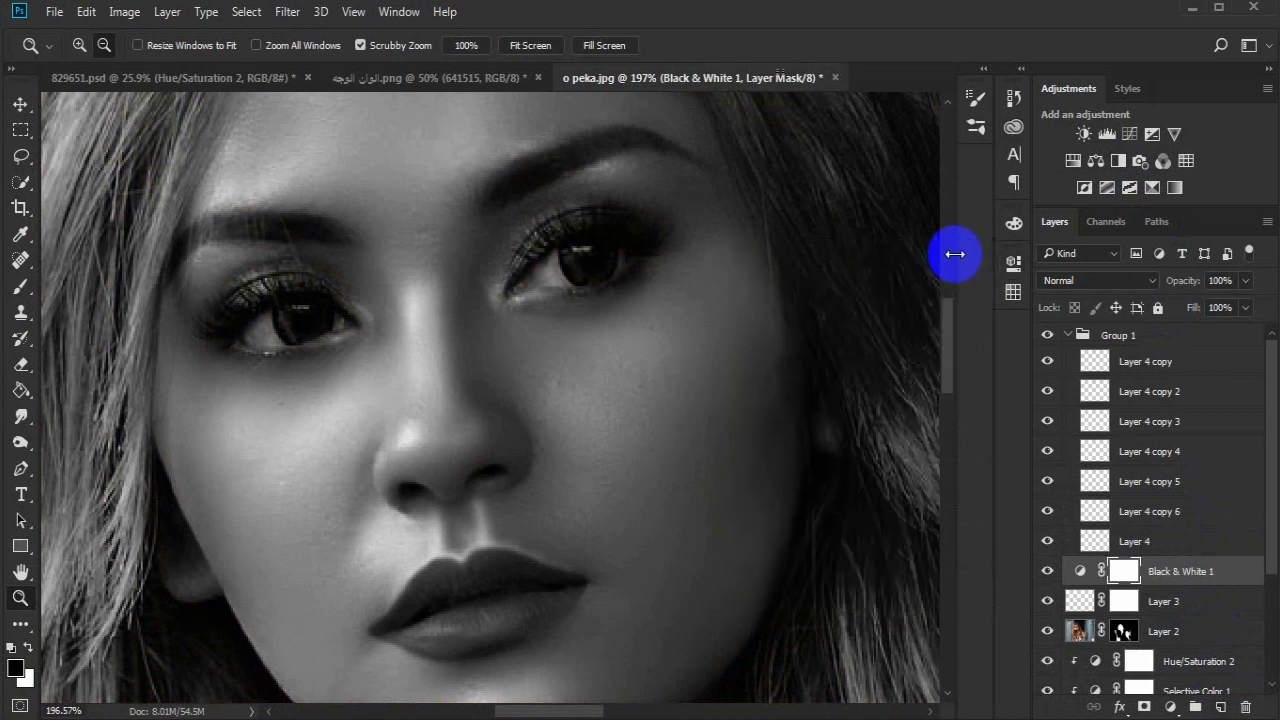
# - Paint a white highlight on the cheek below the right eye on Layer 4 copy 6, using a soft brush of about 60 px
pyautogui.click(1198, 517)
pyautogui.moveTo(570, 389); pyautogui.dragTo(554, 437)
pyautogui.click(20, 287)
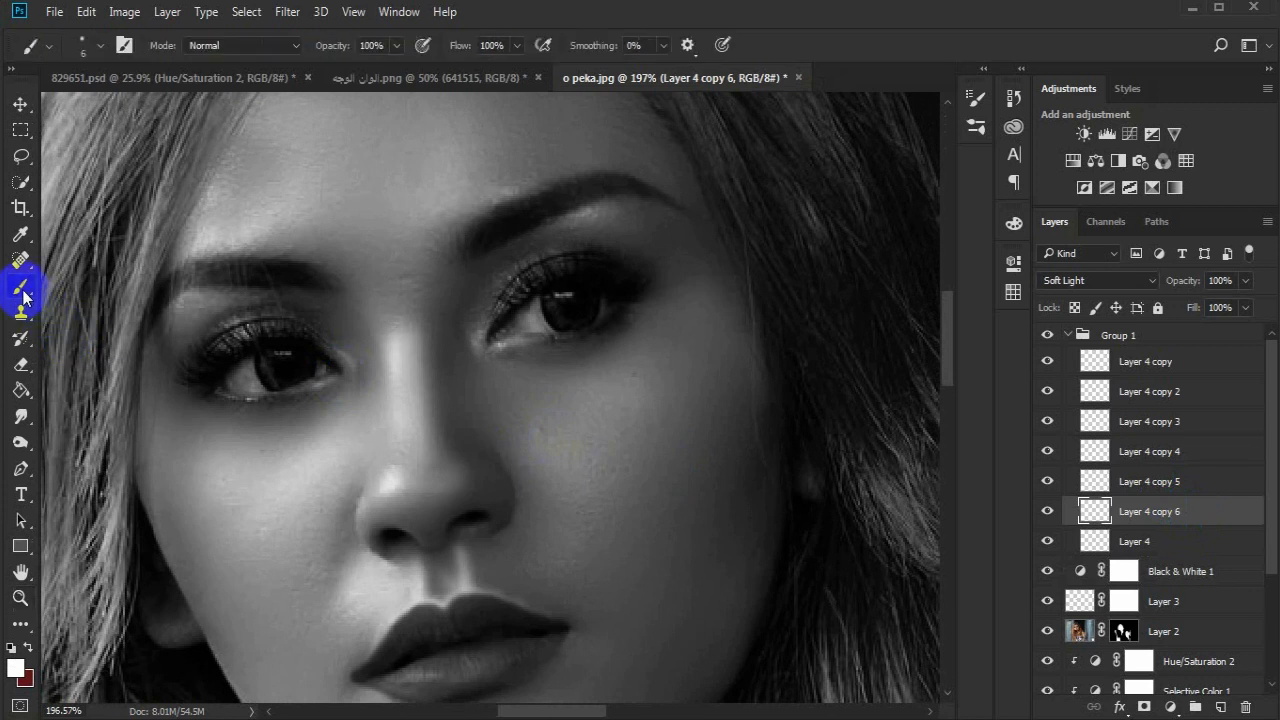
pyautogui.rightClick(566, 468)
pyautogui.click(727, 441)
pyautogui.click(868, 79)
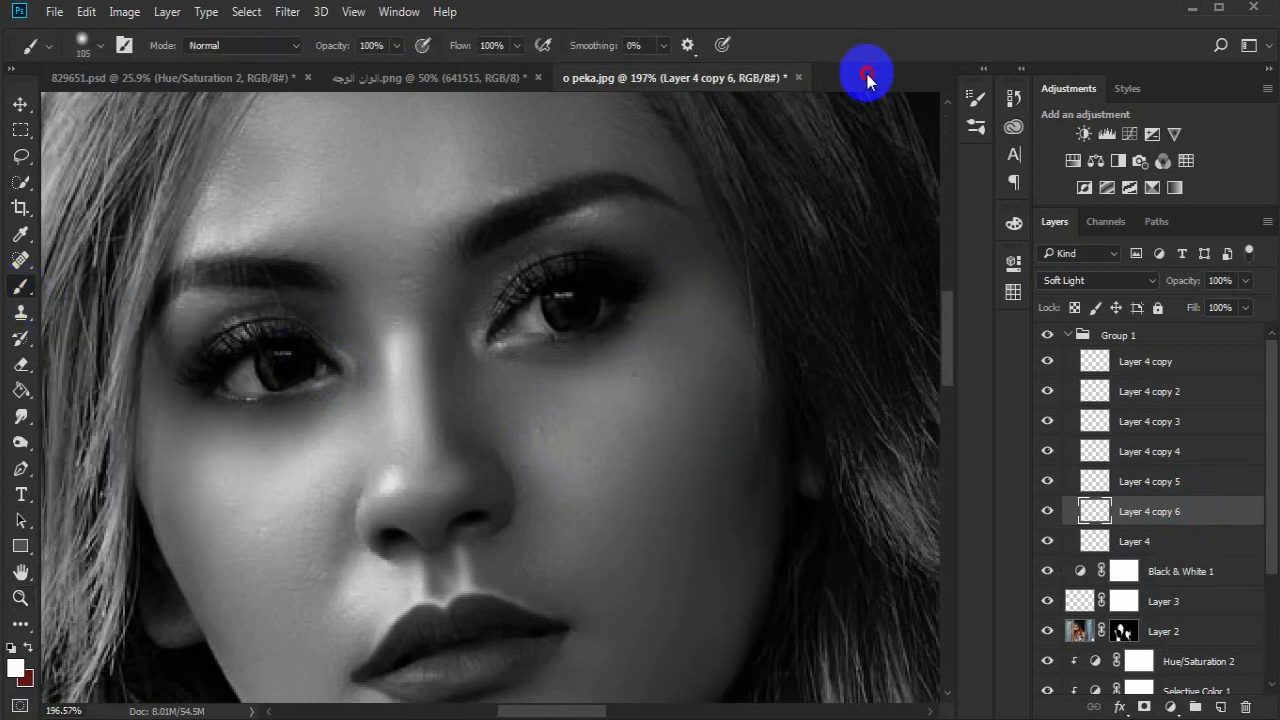
pyautogui.press('[')
pyautogui.press('[')
pyautogui.press('[')
pyautogui.press('[')
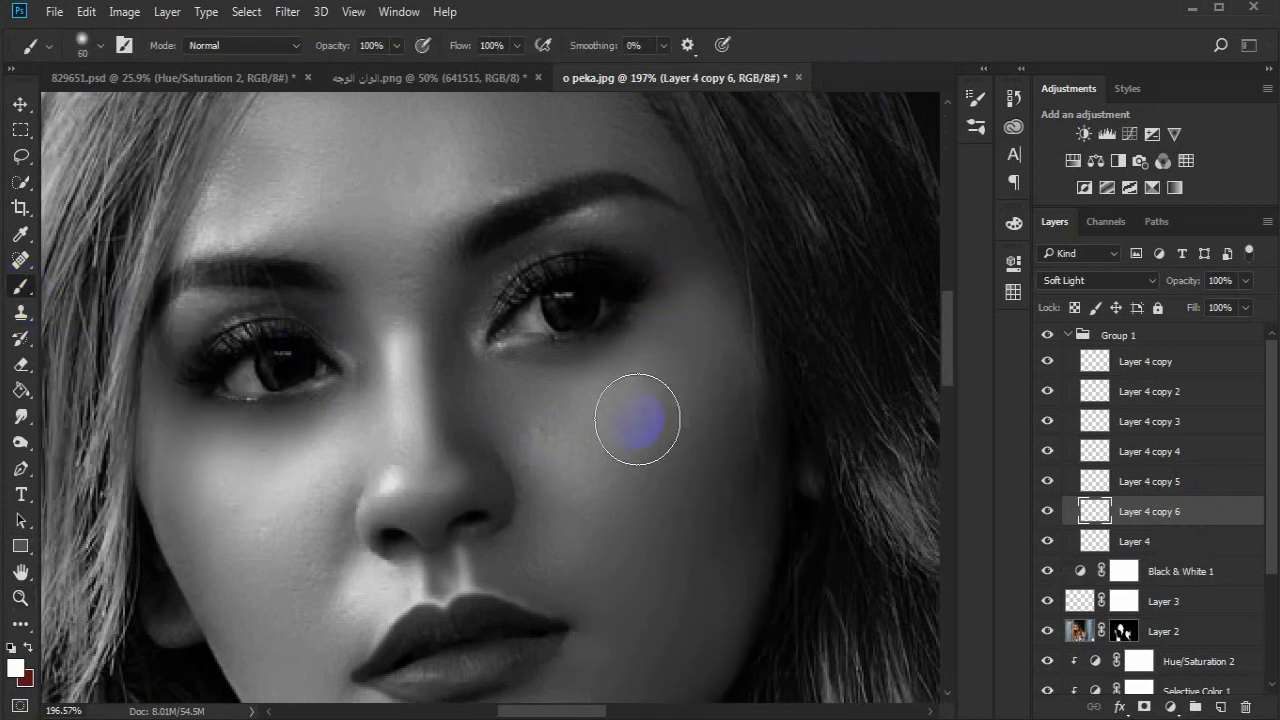
pyautogui.moveTo(708, 350)
pyautogui.mouseDown()
pyautogui.moveTo(675, 429)
pyautogui.moveTo(636, 436)
pyautogui.moveTo(561, 417)
pyautogui.moveTo(618, 450)
pyautogui.moveTo(602, 456)
pyautogui.moveTo(548, 421)
pyautogui.moveTo(634, 457)
pyautogui.mouseUp()
pyautogui.press('[')
# - Soften the cheek highlight with a 20.8-pixel Gaussian Blur
pyautogui.click(287, 12)
pyautogui.click(443, 229)
pyautogui.click(671, 320)
pyautogui.moveTo(865, 492); pyautogui.dragTo(892, 492)
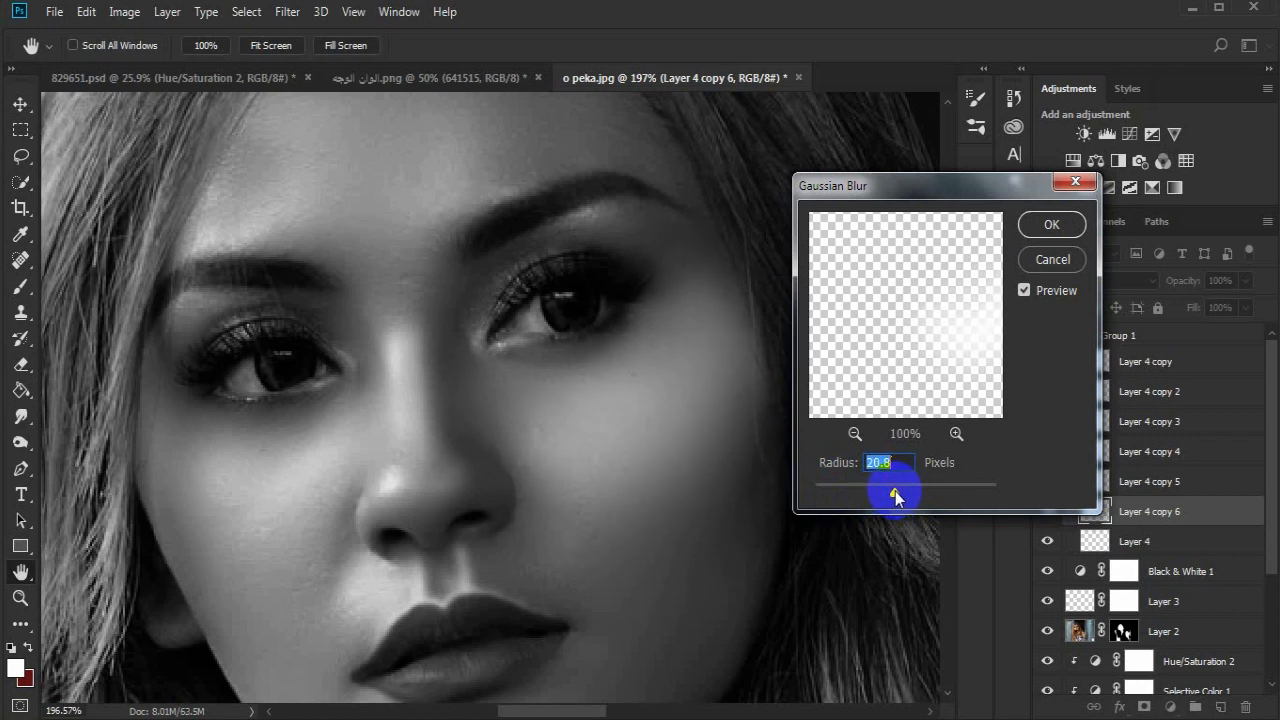
pyautogui.click(1051, 224)
# - Add a layer mask to the cheek highlight and fade its edges with a soft brush at 33% opacity
pyautogui.click(1145, 707)
pyautogui.rightClick(492, 354)
pyautogui.click(623, 400)
pyautogui.click(318, 30)
pyautogui.moveTo(313, 50); pyautogui.dragTo(273, 50)
pyautogui.moveTo(632, 337); pyautogui.dragTo(566, 374)
# - Duplicate the empty Layer 4 once more for a forehead highlight
pyautogui.press('z')
pyautogui.moveTo(379, 574); pyautogui.dragTo(330, 498)
pyautogui.moveTo(1208, 541); pyautogui.dragTo(1221, 706)
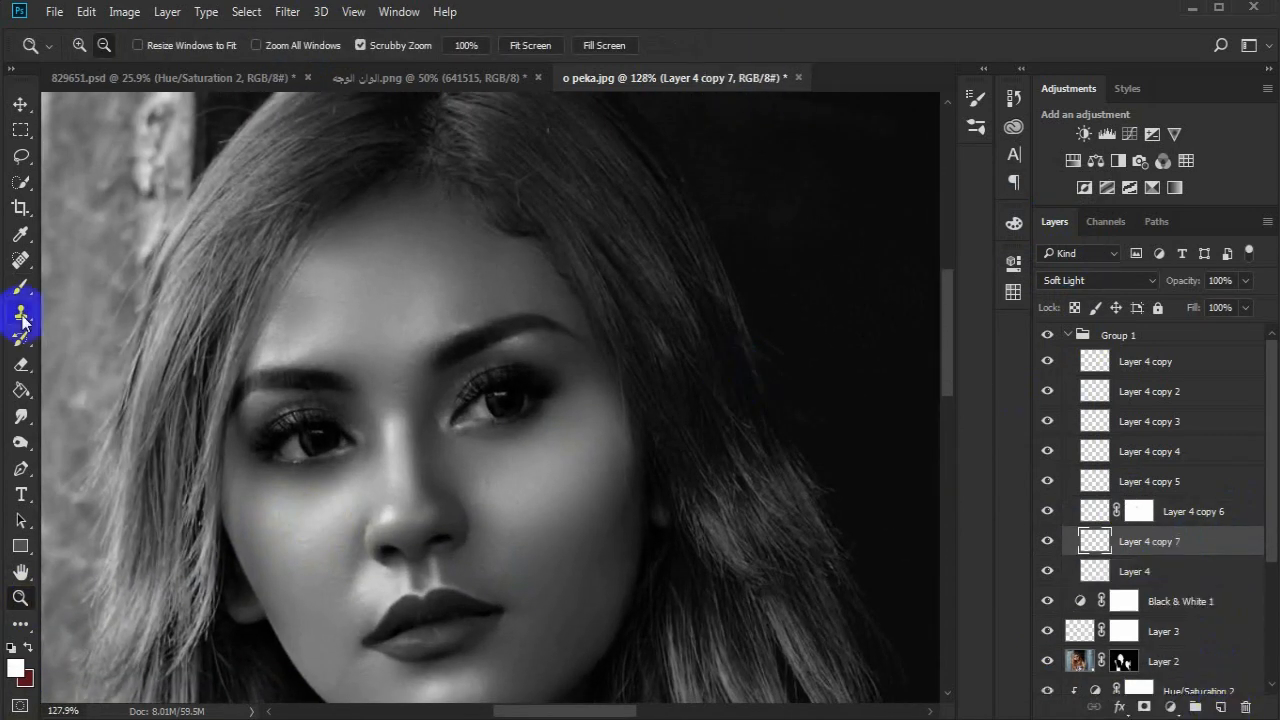
# - Try to paint a faint forehead highlight with a 33% opacity soft brush and soften it with Gaussian Blur
pyautogui.click(20, 290)
pyautogui.rightClick(401, 288)
pyautogui.click(557, 336)
pyautogui.click(882, 76)
pyautogui.moveTo(383, 295)
pyautogui.mouseDown()
pyautogui.moveTo(456, 277)
pyautogui.moveTo(399, 265)
pyautogui.moveTo(423, 280)
pyautogui.moveTo(349, 307)
pyautogui.mouseUp()
pyautogui.click(288, 12)
pyautogui.moveTo(340, 233)
pyautogui.click(614, 308)
pyautogui.click(839, 493)
pyautogui.moveTo(796, 489); pyautogui.dragTo(865, 493)
pyautogui.press('Escape')
# - Revert the history to the Duplicate Layer state, discarding the faint forehead strokes
pyautogui.click(1013, 98)
pyautogui.moveTo(894, 642); pyautogui.dragTo(897, 537)
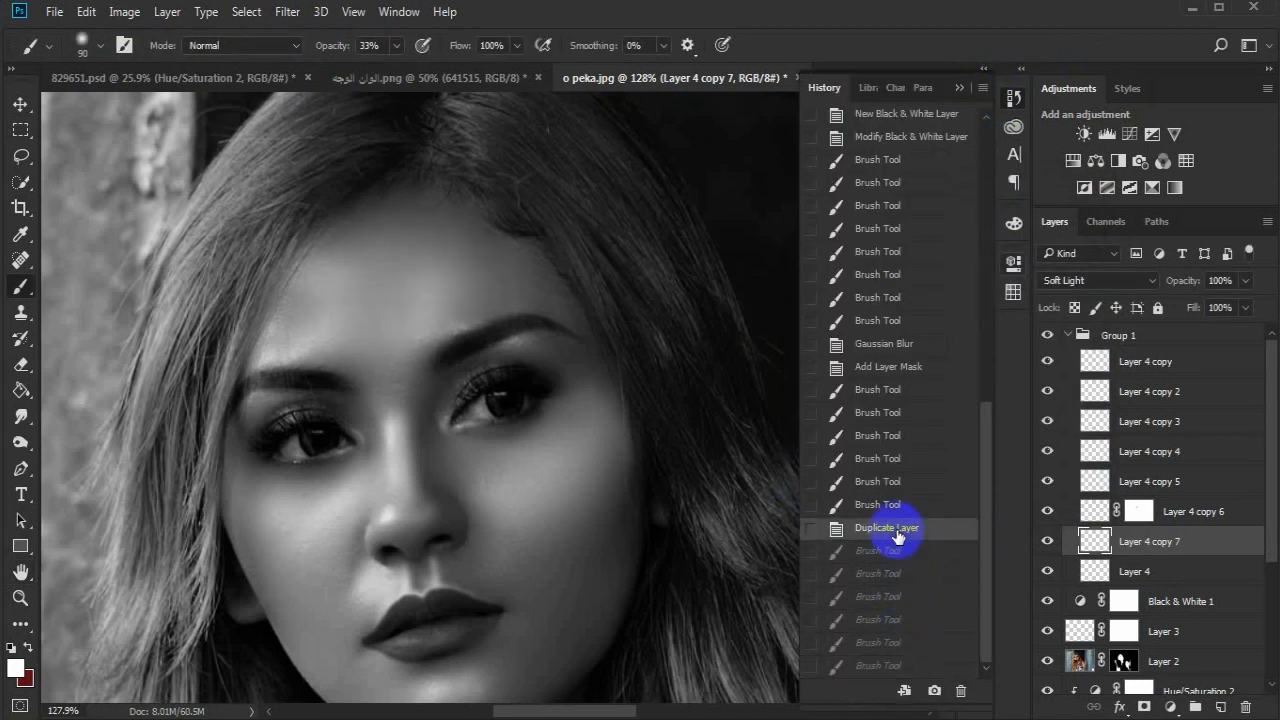
pyautogui.click(960, 88)
# - Set the brush opacity to 100% and paint a white highlight across the forehead on Layer 4 copy 7
pyautogui.moveTo(346, 48); pyautogui.dragTo(415, 50)
pyautogui.press('[')
pyautogui.press('[')
pyautogui.moveTo(458, 289)
pyautogui.mouseDown()
pyautogui.moveTo(386, 286)
pyautogui.moveTo(400, 266)
pyautogui.moveTo(423, 286)
pyautogui.moveTo(350, 305)
pyautogui.mouseUp()
# - Soften the forehead highlight with a 19.4-pixel Gaussian Blur
pyautogui.click(287, 11)
pyautogui.click(580, 318)
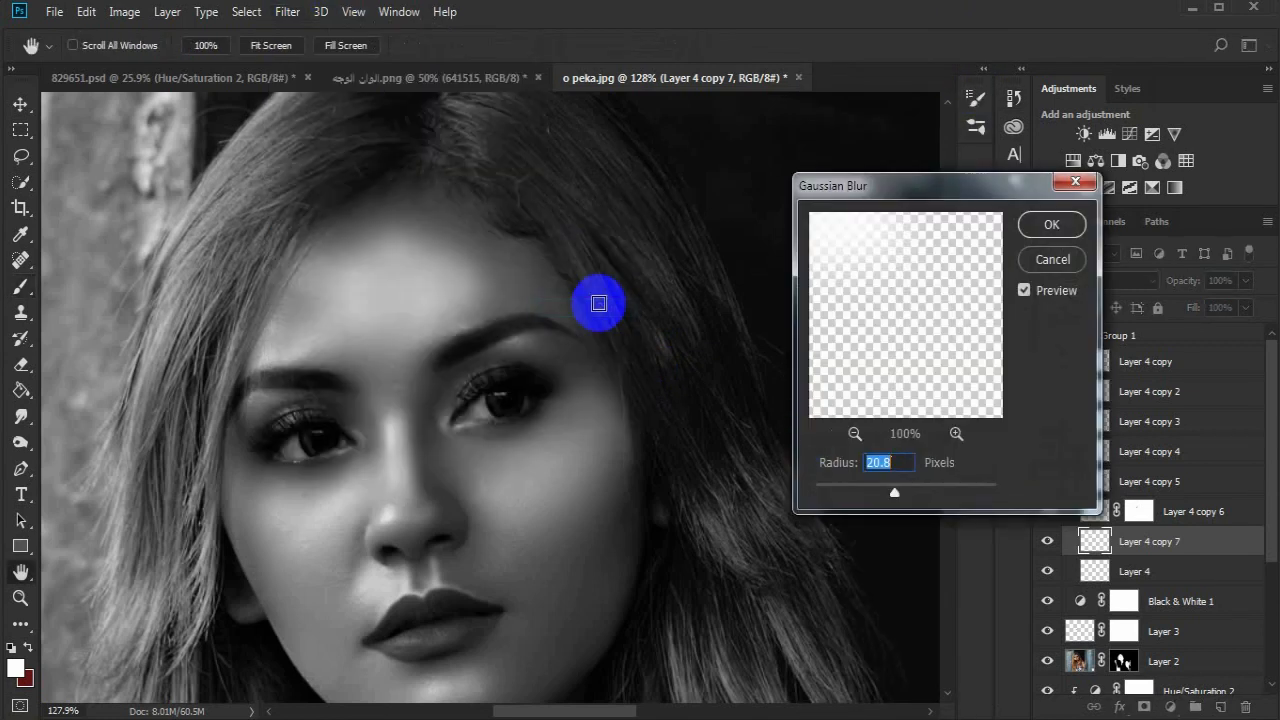
pyautogui.moveTo(808, 484); pyautogui.dragTo(893, 492)
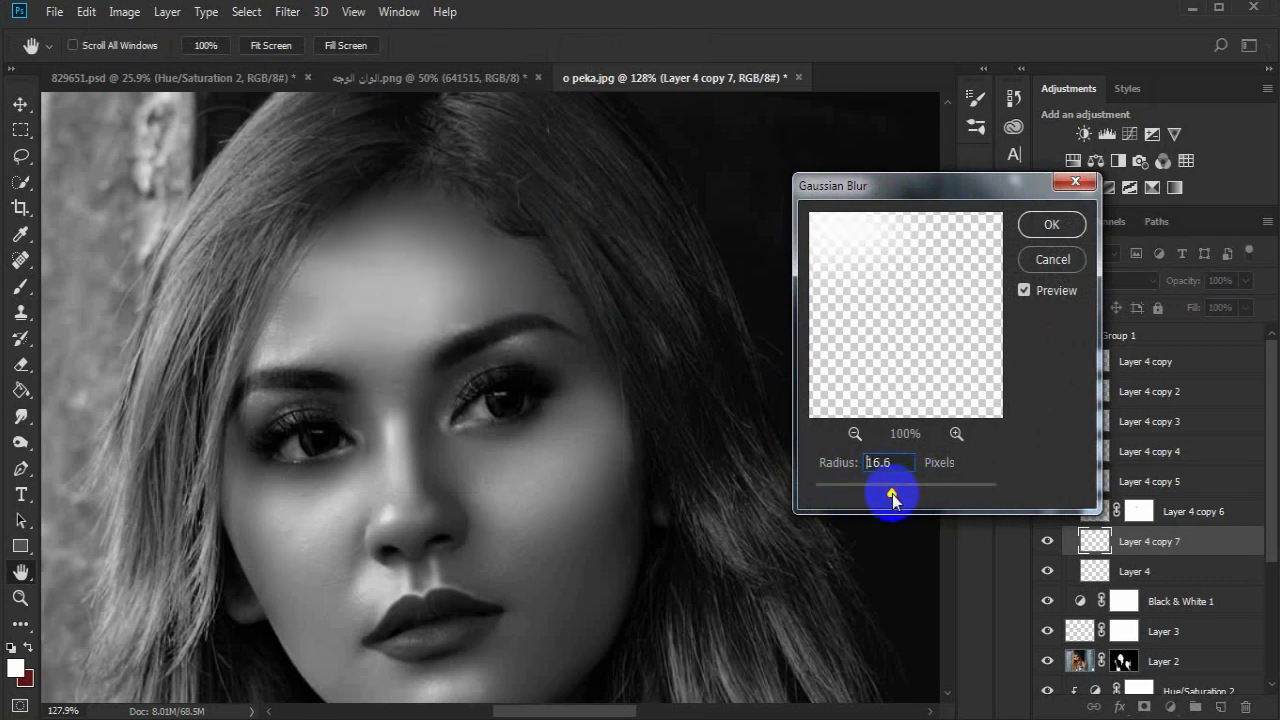
pyautogui.click(1044, 226)
# - Duplicate the empty Layer 4 and paint a white highlight along the right jaw with a progressively smaller soft brush
pyautogui.scroll(-2, 590, 410)
pyautogui.moveTo(1190, 572); pyautogui.dragTo(1222, 708)
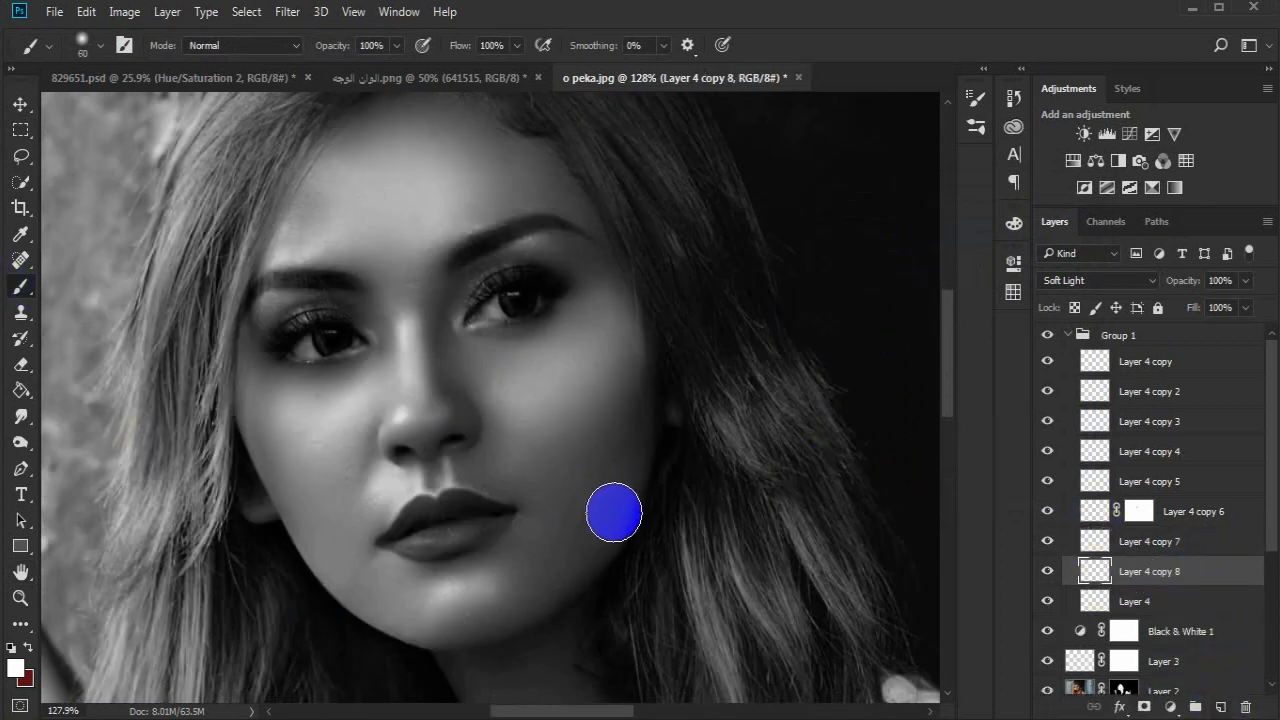
pyautogui.moveTo(614, 513); pyautogui.dragTo(597, 523)
pyautogui.press('[')
pyautogui.press('[')
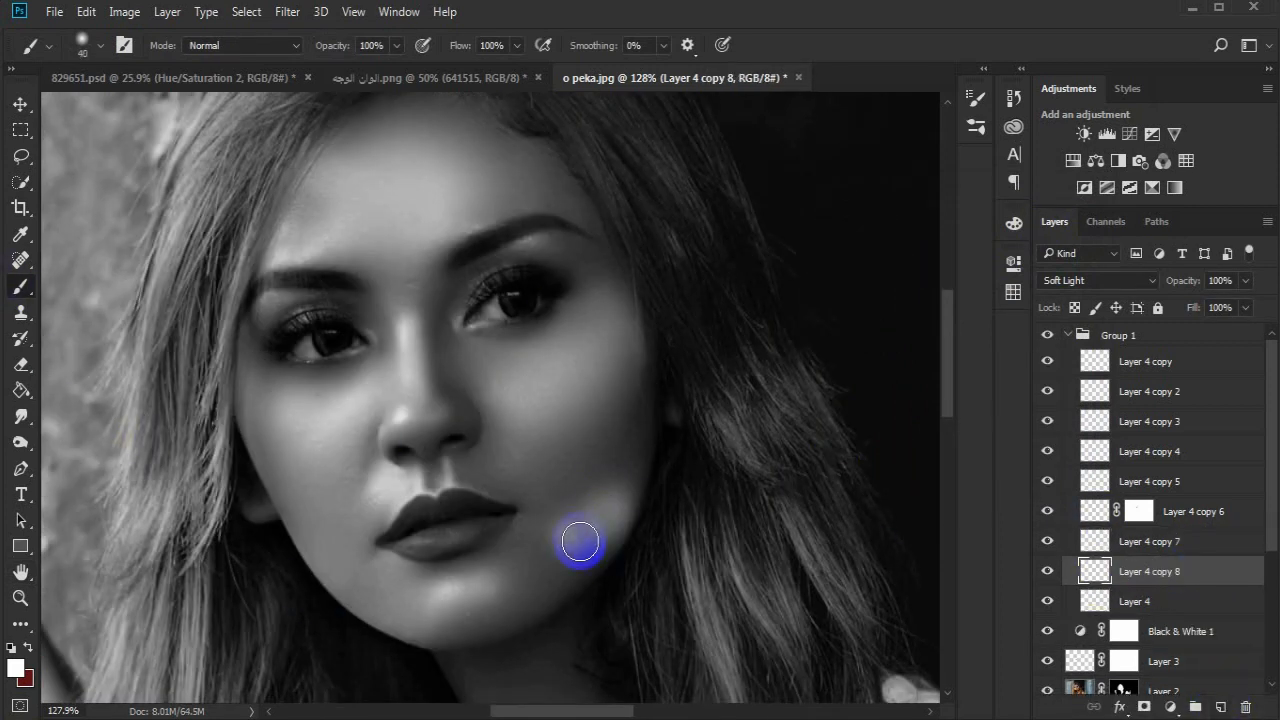
# - Soften the jaw highlight with an 18-pixel Gaussian Blur
pyautogui.click(287, 11)
pyautogui.moveTo(443, 234)
pyautogui.click(580, 288)
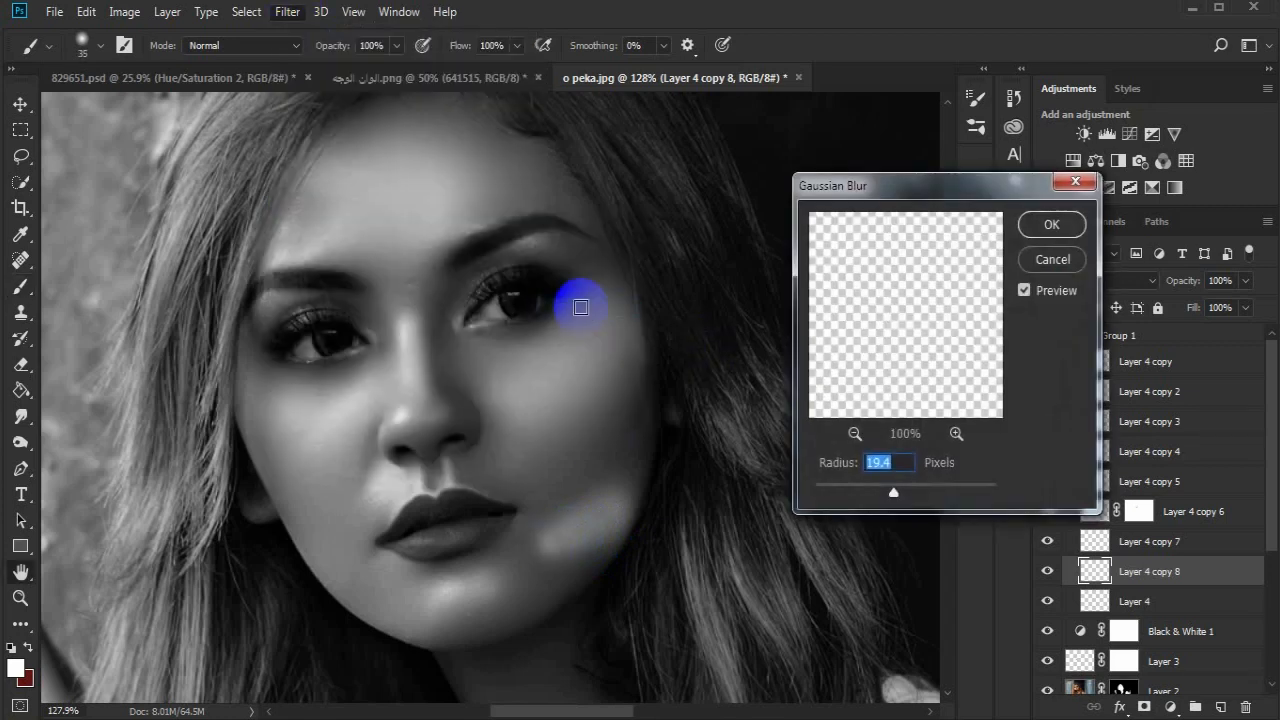
pyautogui.moveTo(872, 493); pyautogui.dragTo(893, 492)
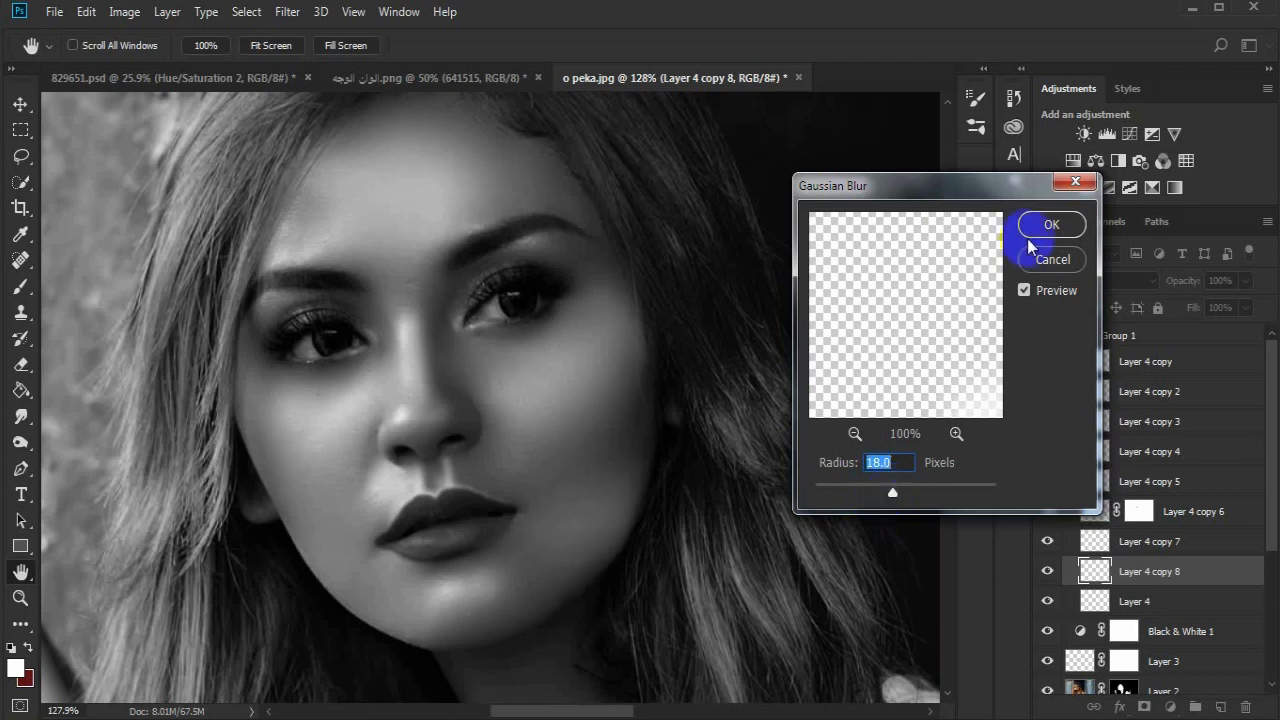
pyautogui.click(1051, 224)
# - Hide the Black & White 1 adjustment layer to judge the portrait in colour
pyautogui.click(20, 597)
pyautogui.keyDown('alt'); pyautogui.click(445, 412); pyautogui.keyUp('alt')
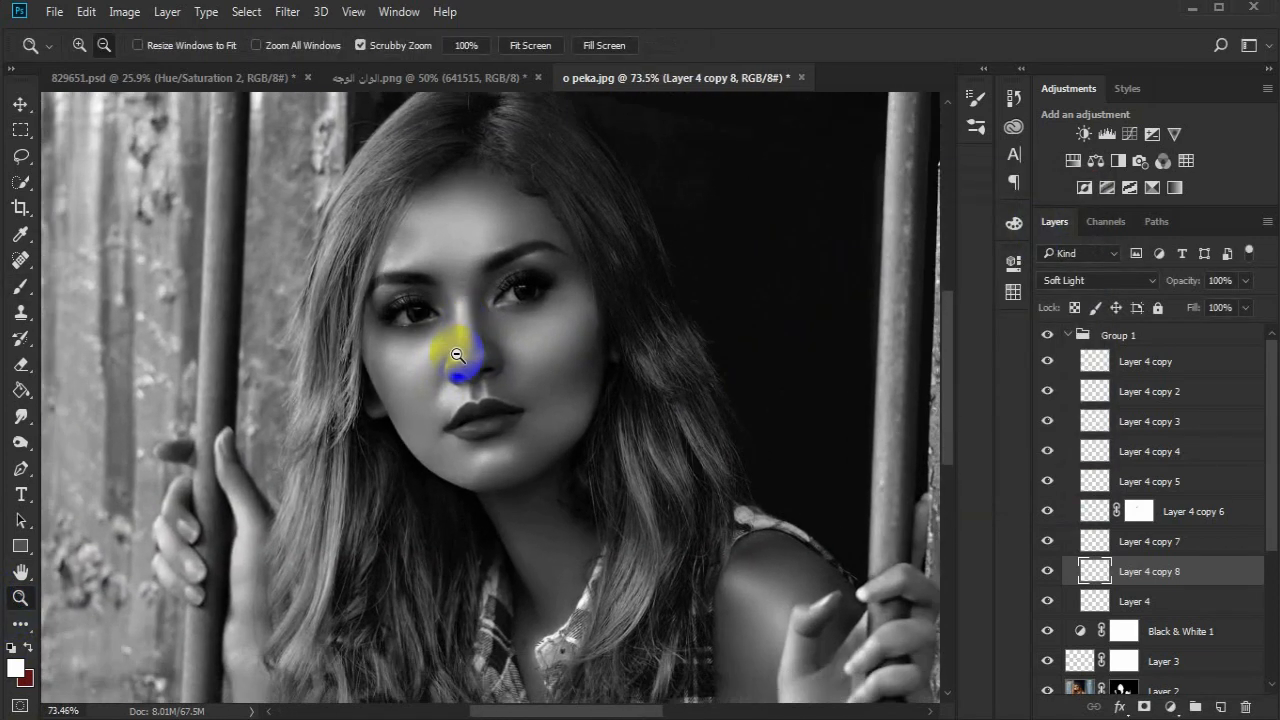
pyautogui.click(470, 370)
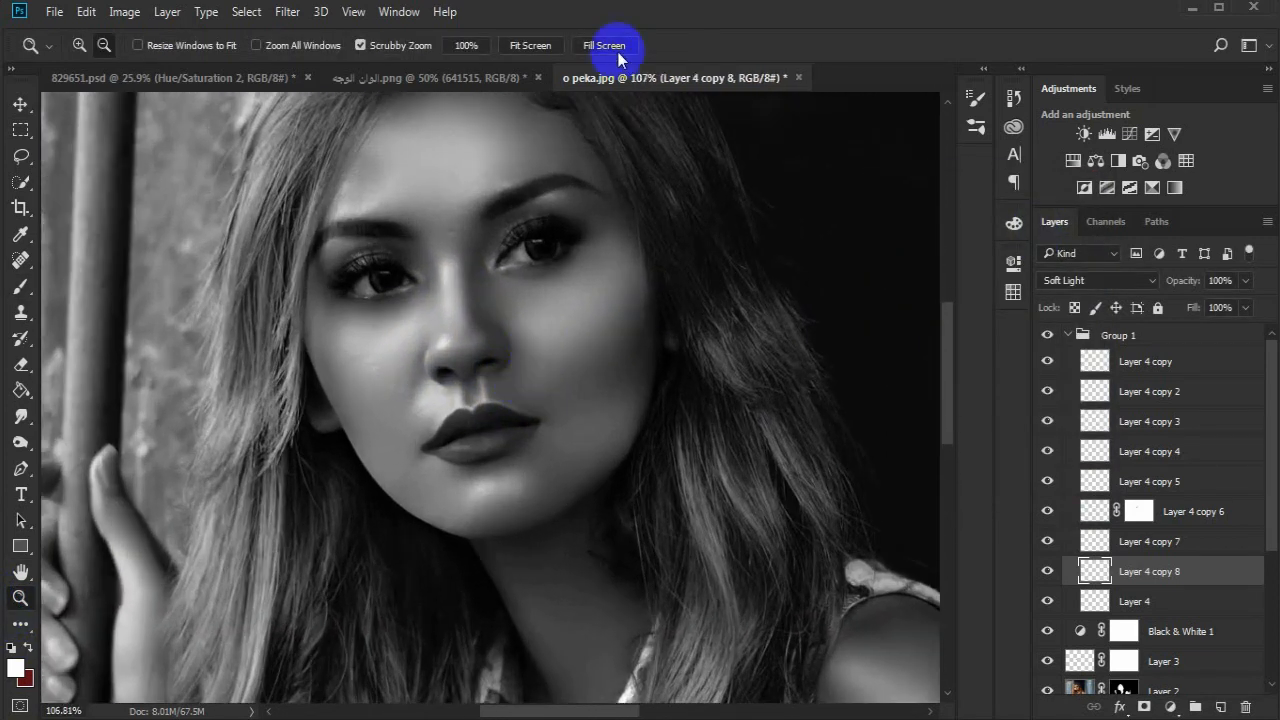
pyautogui.click(1048, 631)
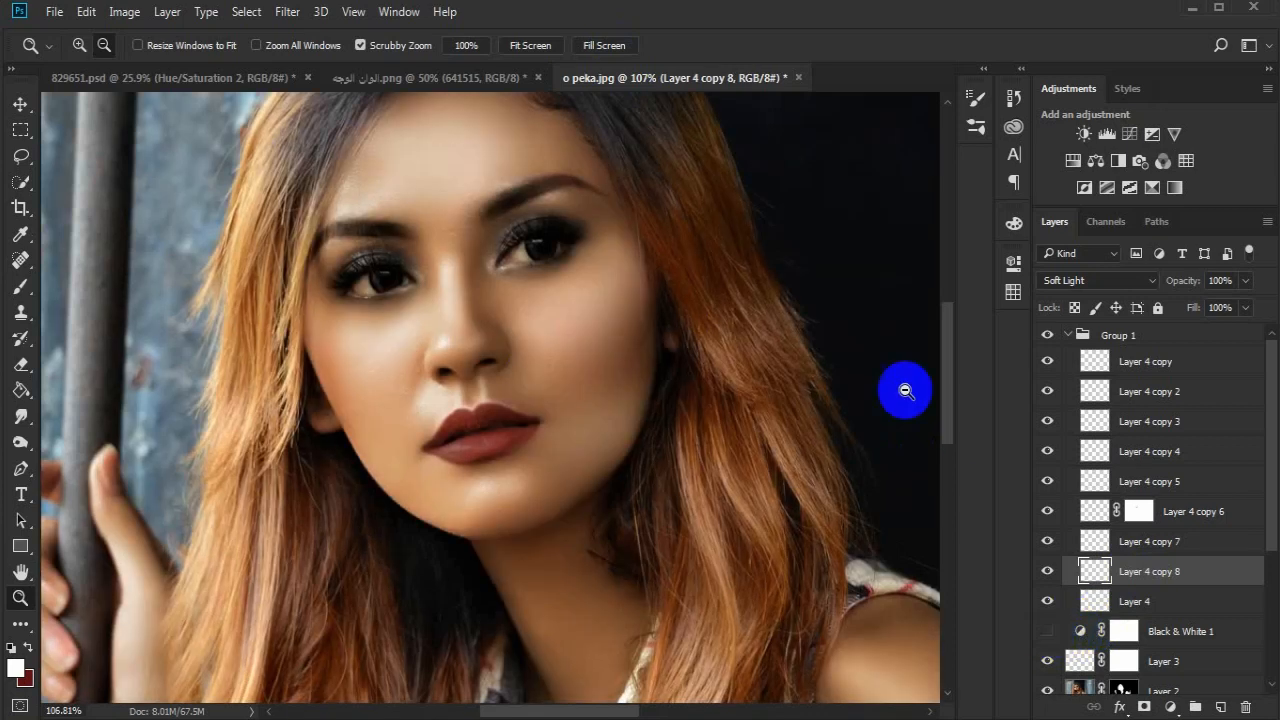
pyautogui.keyDown('alt'); pyautogui.click(674, 383); pyautogui.keyUp('alt')
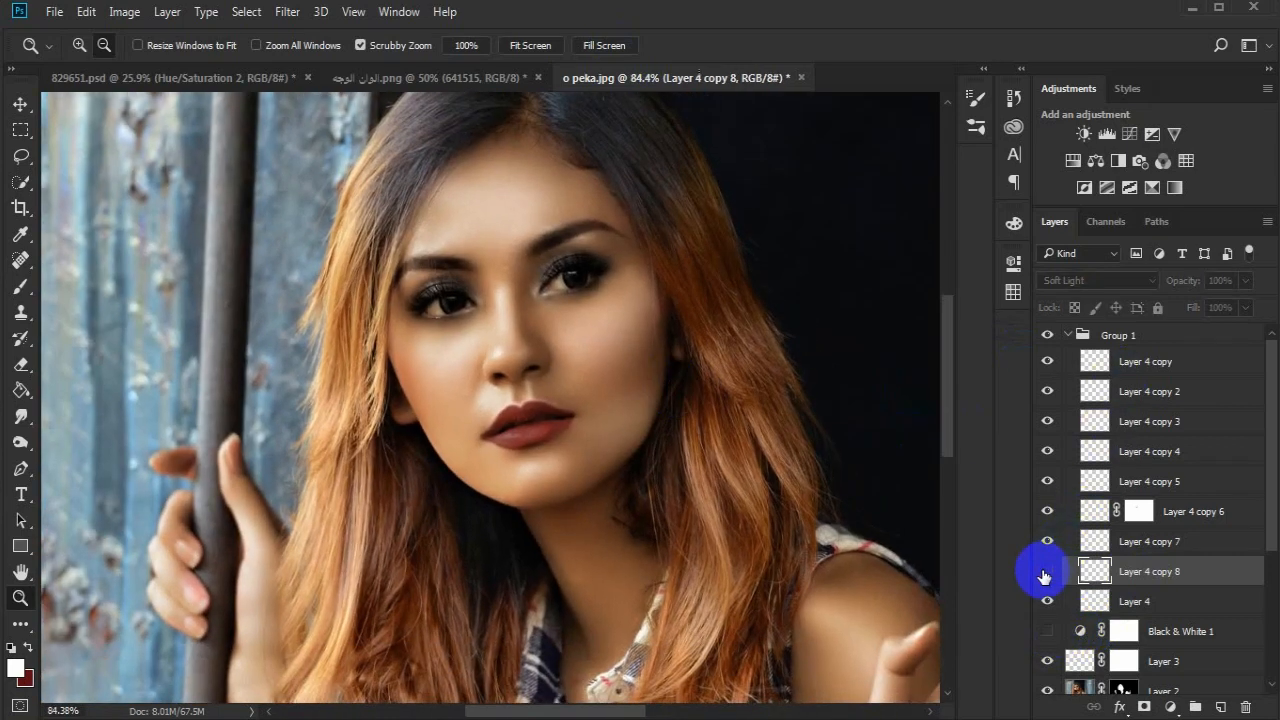
# - Compare the jaw highlight on Layer 4 copy 8 on and off and lower its opacity to 50%
pyautogui.click(1045, 573)
pyautogui.click(1045, 573)
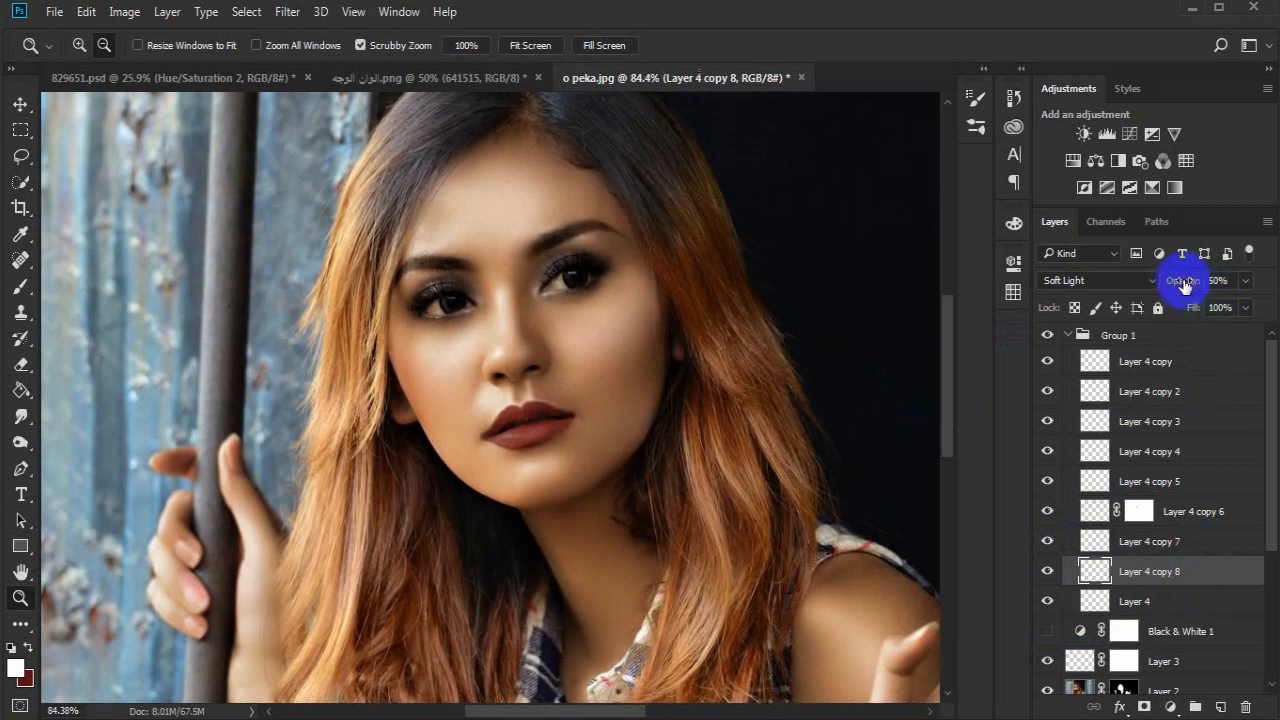
pyautogui.click(1045, 572)
pyautogui.click(1045, 572)
# - Compare the forehead highlight on Layer 4 copy 7 on and off and lower its opacity to between 70 and 80%
pyautogui.click(1150, 541)
pyautogui.click(1047, 541)
pyautogui.click(1047, 541)
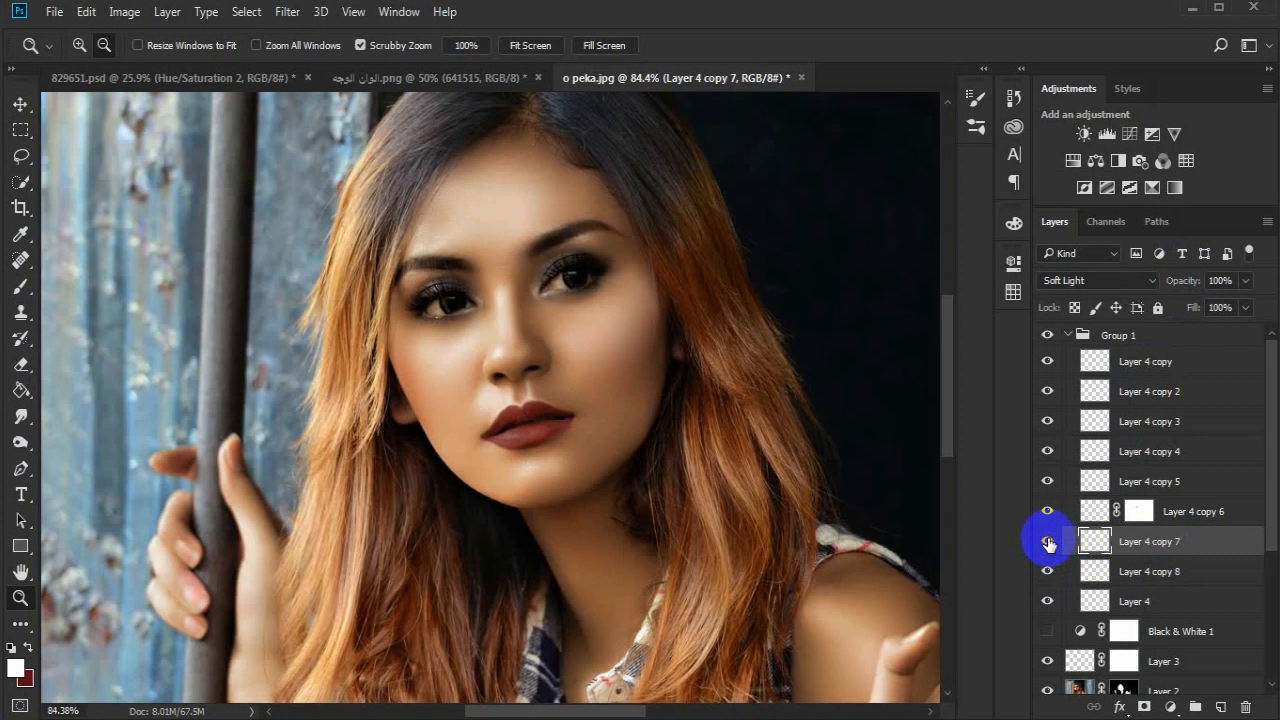
pyautogui.moveTo(1190, 281); pyautogui.dragTo(1170, 283)
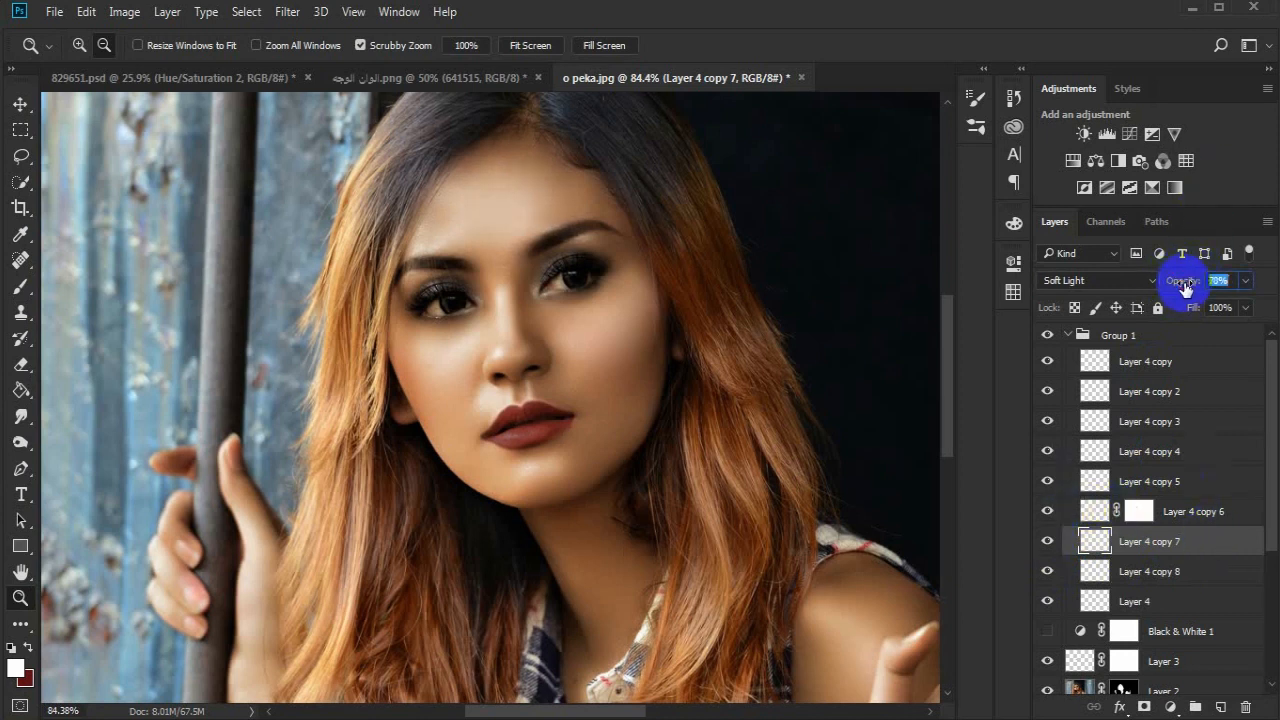
# - Compare the cheek highlight on Layer 4 copy 6 on and off and lower its opacity to 51%
pyautogui.click(1090, 510)
pyautogui.click(1047, 511)
pyautogui.click(1047, 511)
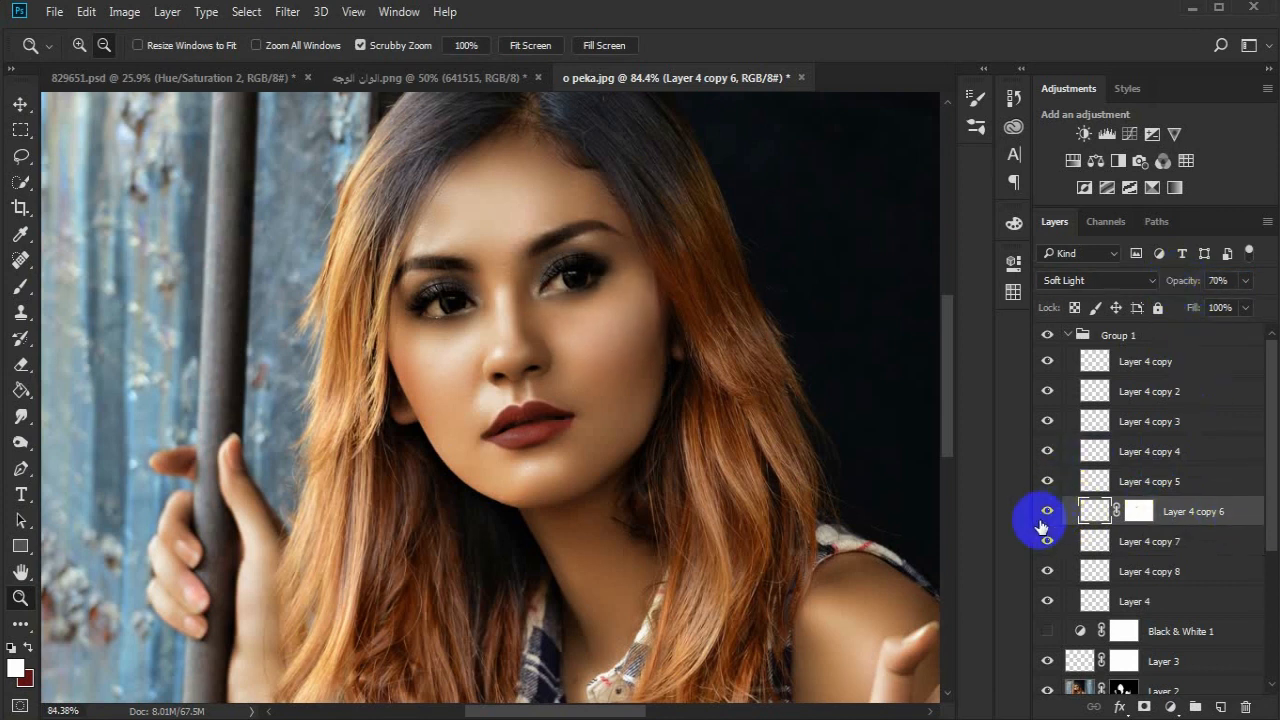
pyautogui.press('5')
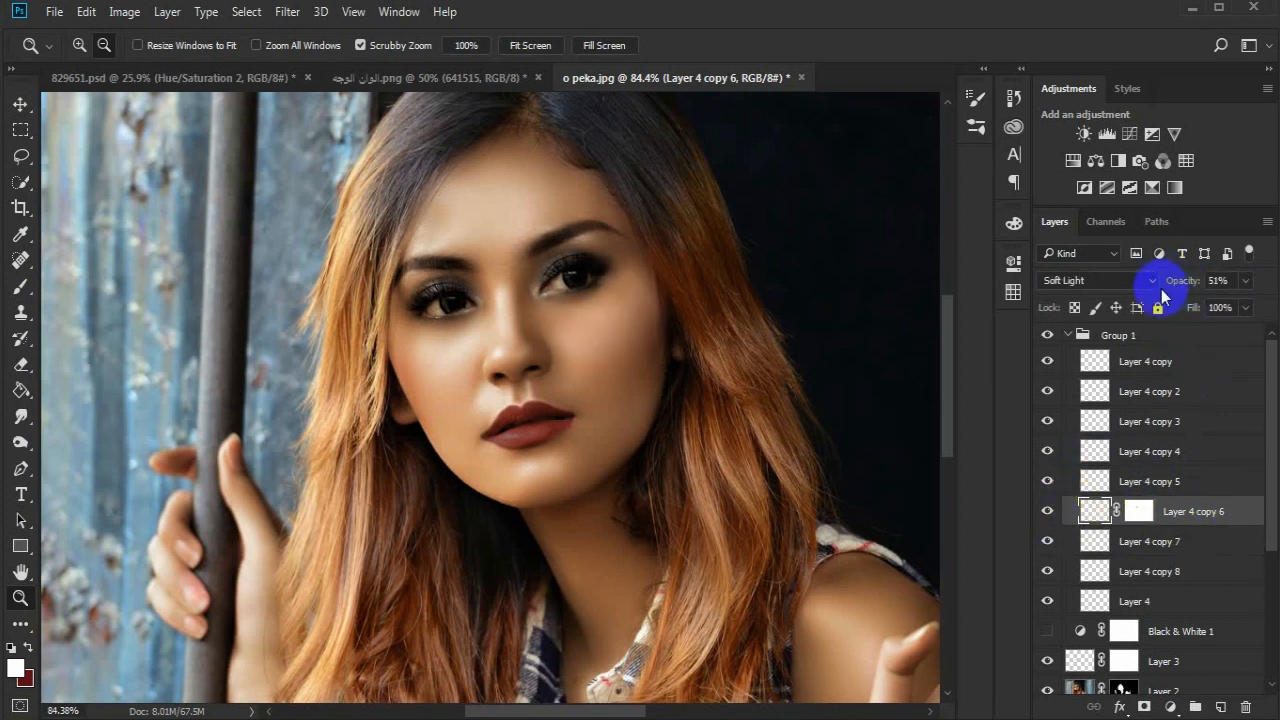
# - Check the strength of the eye-corner, lip-outline and remaining nose highlights by going through their layers
pyautogui.click(1046, 488)
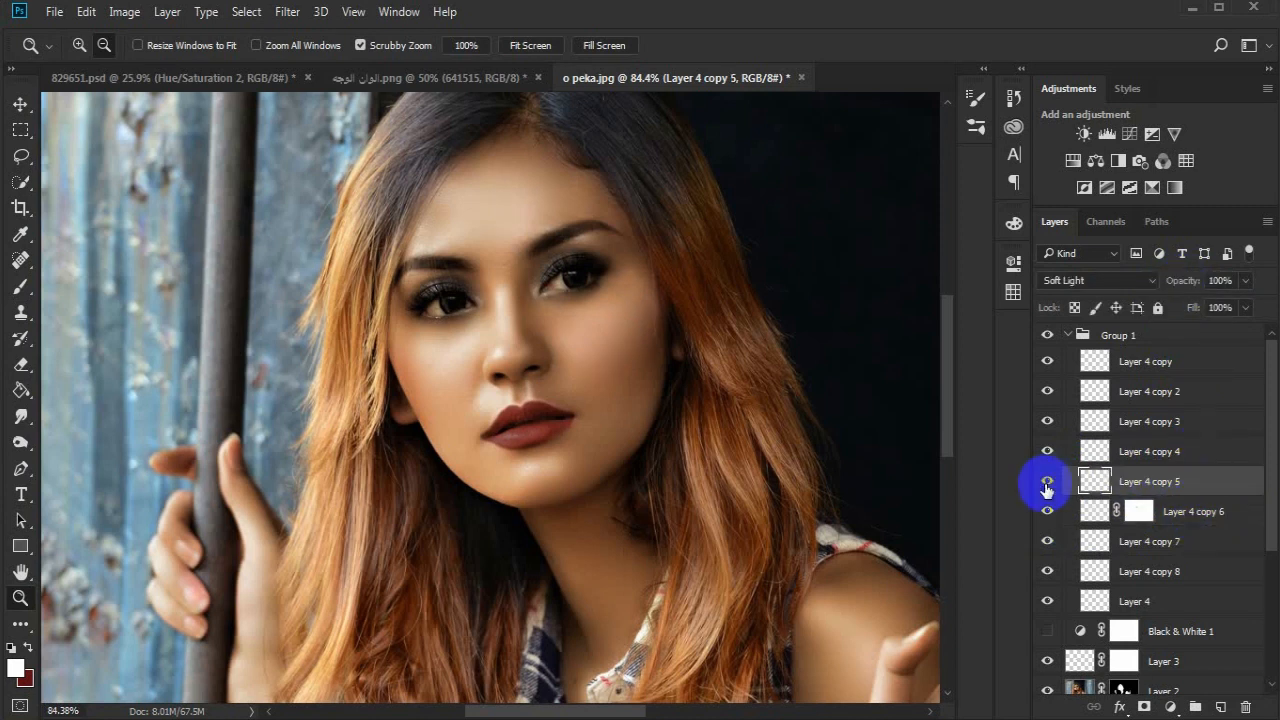
pyautogui.click(1148, 451)
pyautogui.click(1188, 284)
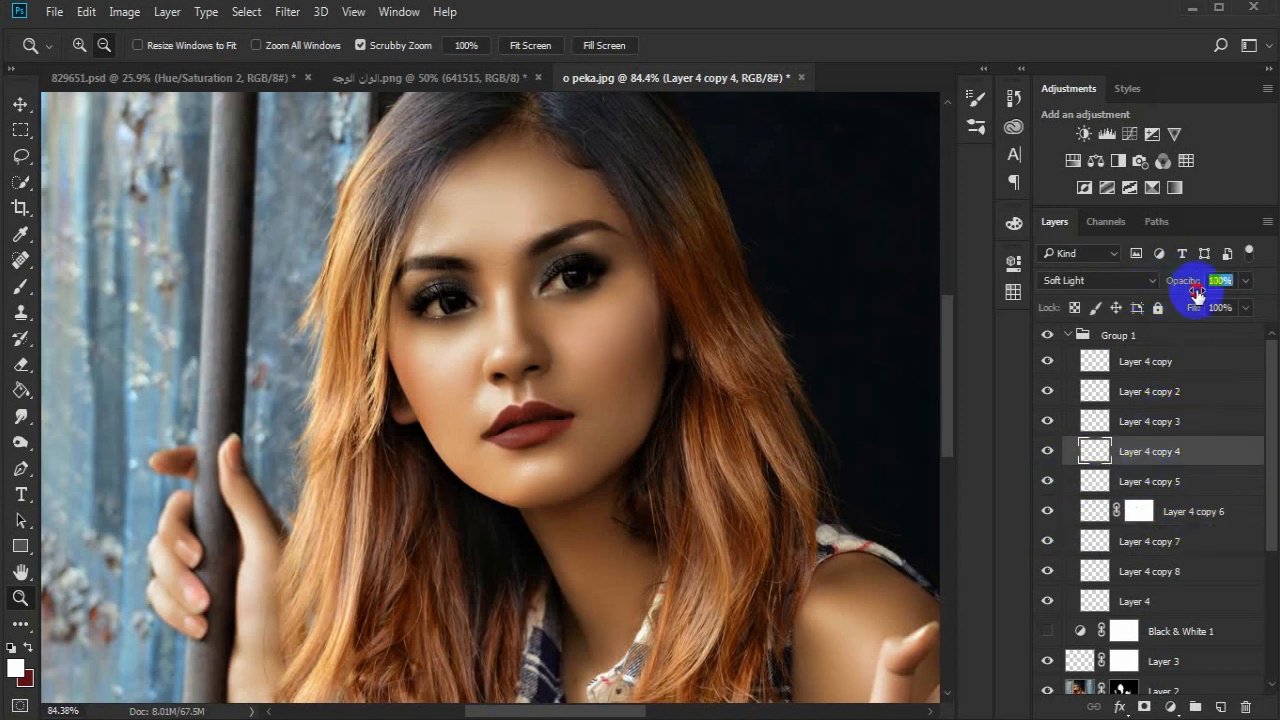
pyautogui.click(1157, 421)
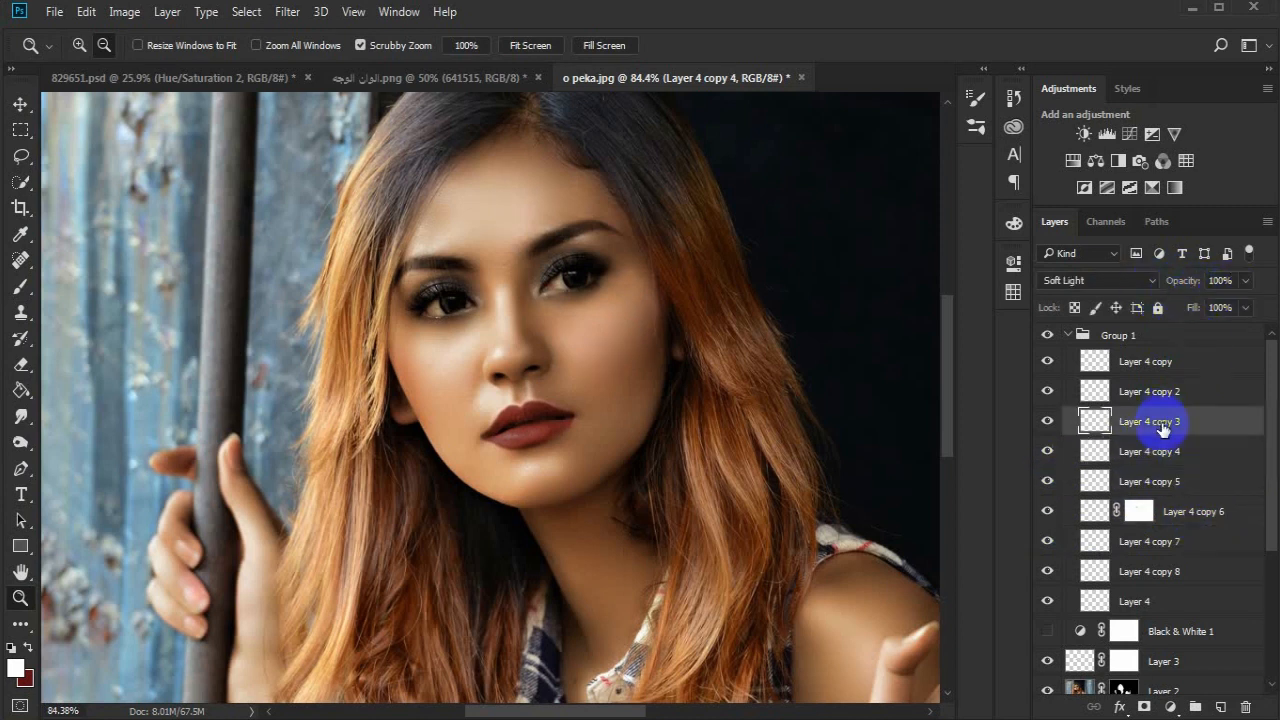
pyautogui.click(1048, 362)
# - Lower the opacity of the lip-ridge highlight on Layer 4 copy 3 to 85% and collapse Group 1
pyautogui.click(1162, 390)
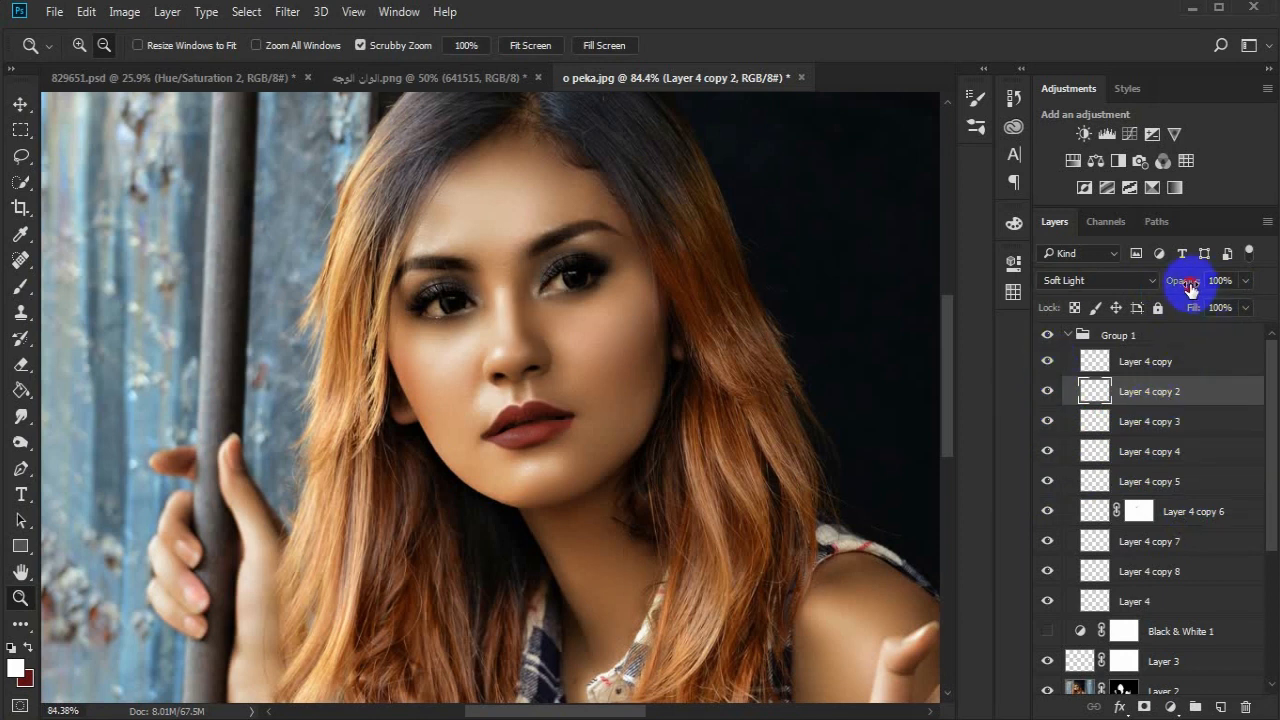
pyautogui.click(1200, 418)
pyautogui.moveTo(1172, 289)
pyautogui.mouseDown()
pyautogui.moveTo(1188, 288)
pyautogui.moveTo(1174, 287)
pyautogui.mouseUp()
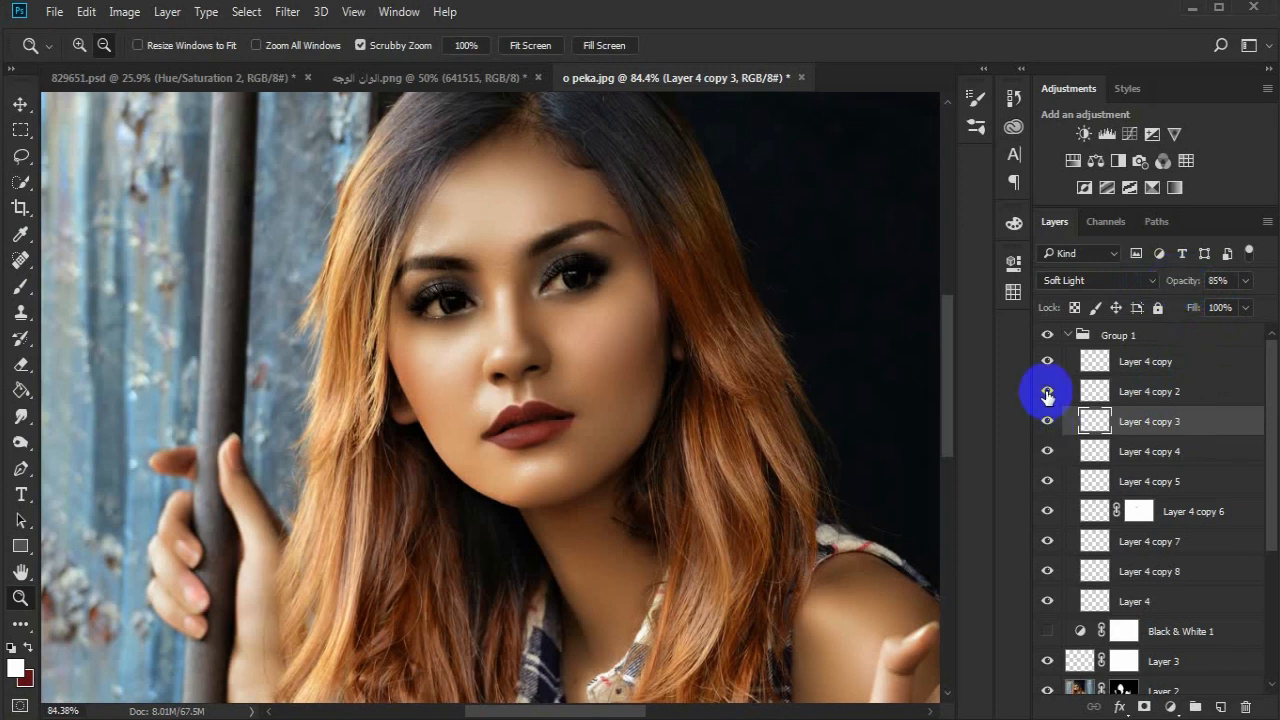
pyautogui.moveTo(552, 426)
pyautogui.mouseDown()
pyautogui.moveTo(471, 429)
pyautogui.moveTo(551, 340)
pyautogui.moveTo(586, 423)
pyautogui.moveTo(572, 430)
pyautogui.mouseUp()
pyautogui.click(1068, 336)
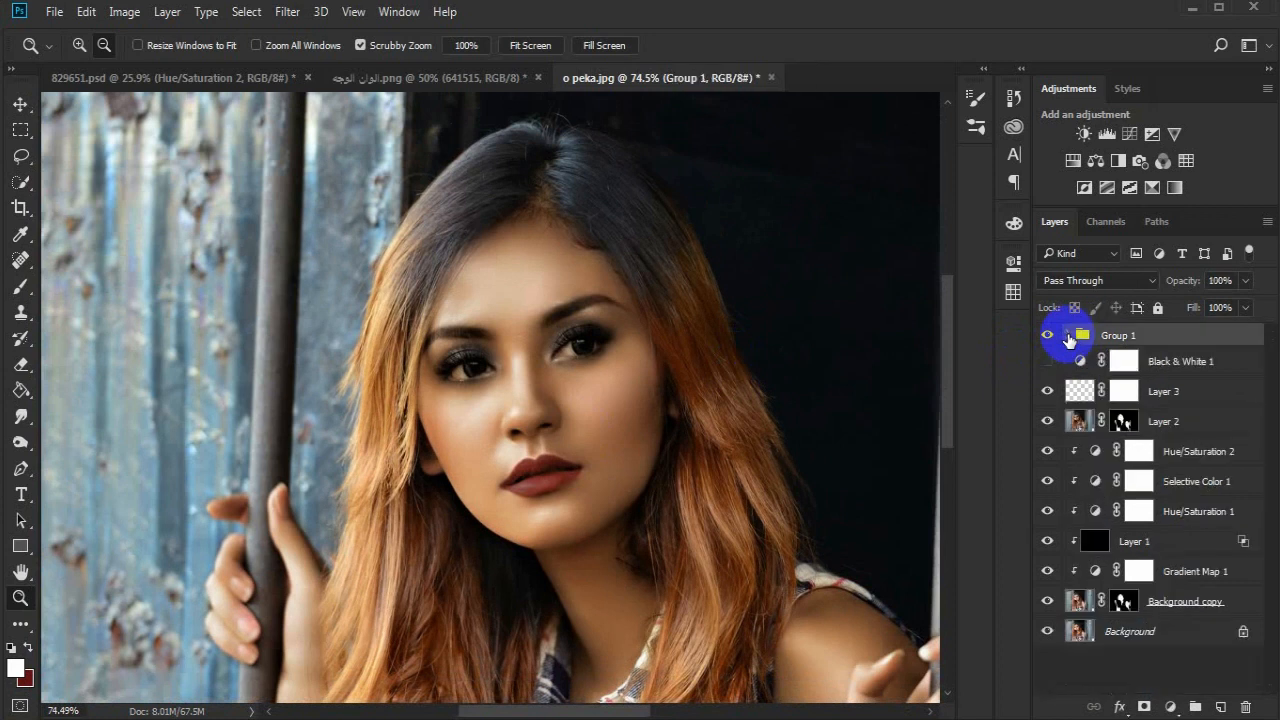
# - Add a new layer above Group 1 in Soft Light mode and paint white highlight strokes over the hair
pyautogui.click(1220, 706)
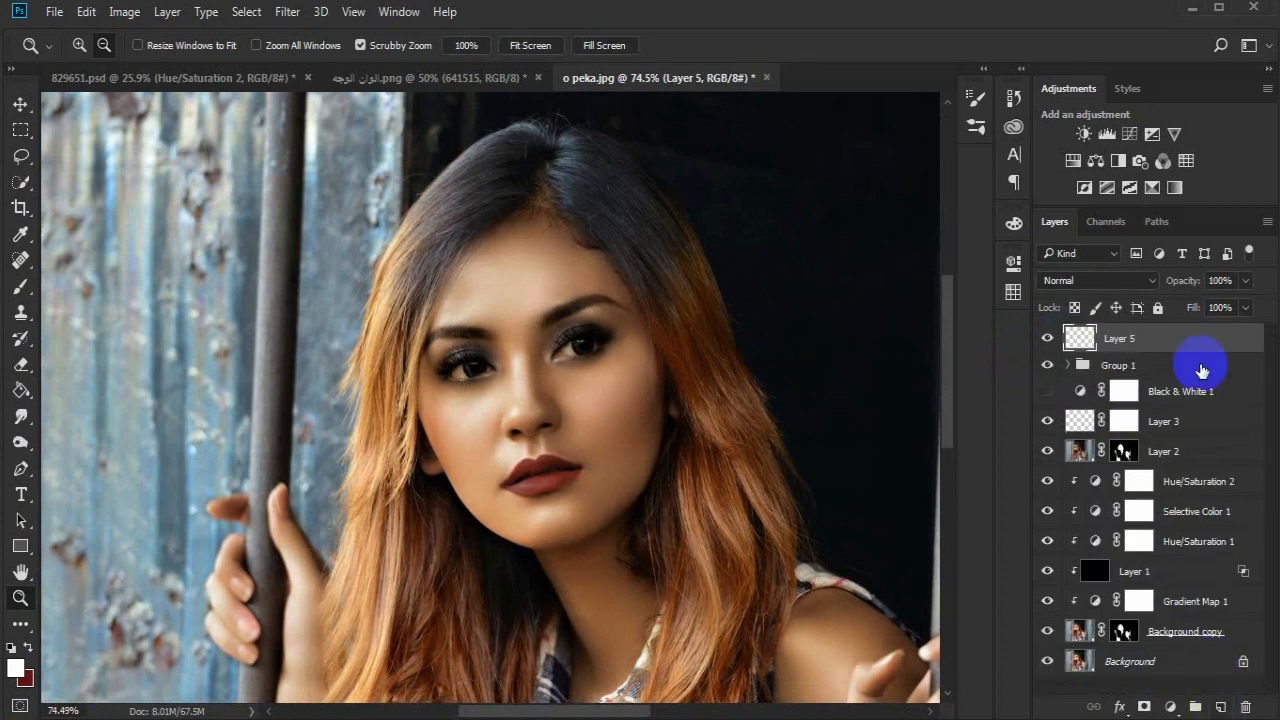
pyautogui.click(1117, 282)
pyautogui.click(1082, 486)
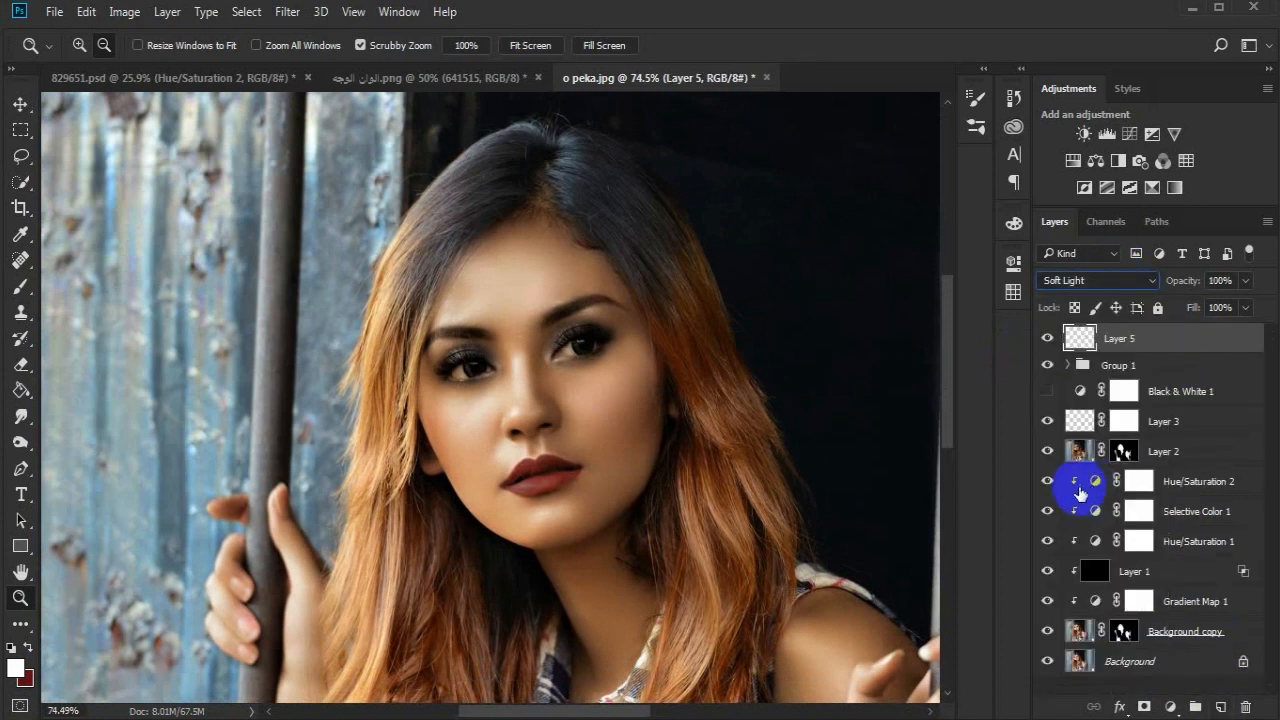
pyautogui.click(22, 289)
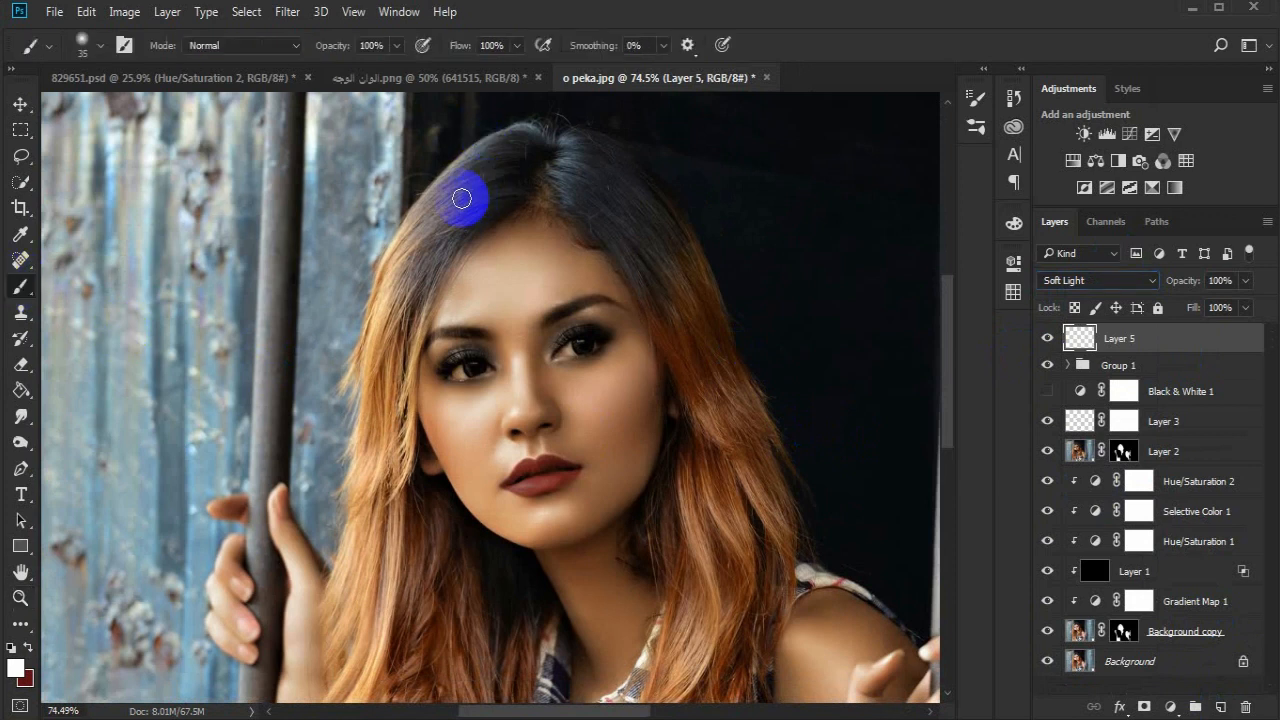
pyautogui.moveTo(459, 239)
pyautogui.mouseDown()
pyautogui.moveTo(514, 137)
pyautogui.moveTo(531, 131)
pyautogui.moveTo(508, 149)
pyautogui.moveTo(519, 164)
pyautogui.moveTo(492, 175)
pyautogui.moveTo(535, 201)
pyautogui.moveTo(507, 200)
pyautogui.moveTo(594, 206)
pyautogui.moveTo(604, 220)
pyautogui.moveTo(575, 158)
pyautogui.moveTo(585, 169)
pyautogui.moveTo(586, 146)
pyautogui.moveTo(622, 164)
pyautogui.moveTo(671, 236)
pyautogui.moveTo(657, 194)
pyautogui.moveTo(715, 287)
pyautogui.moveTo(645, 189)
pyautogui.moveTo(664, 226)
pyautogui.moveTo(652, 251)
pyautogui.moveTo(710, 366)
pyautogui.moveTo(668, 240)
pyautogui.moveTo(669, 296)
pyautogui.moveTo(728, 315)
pyautogui.moveTo(734, 426)
pyautogui.moveTo(715, 443)
pyautogui.moveTo(664, 424)
pyautogui.moveTo(678, 502)
pyautogui.moveTo(665, 552)
pyautogui.moveTo(655, 482)
pyautogui.moveTo(634, 458)
pyautogui.moveTo(753, 363)
pyautogui.moveTo(672, 219)
pyautogui.moveTo(693, 253)
pyautogui.moveTo(706, 377)
pyautogui.moveTo(663, 208)
pyautogui.moveTo(673, 346)
pyautogui.moveTo(654, 427)
pyautogui.moveTo(451, 569)
pyautogui.moveTo(379, 593)
pyautogui.moveTo(399, 467)
pyautogui.moveTo(322, 468)
pyautogui.moveTo(350, 550)
pyautogui.moveTo(423, 513)
pyautogui.moveTo(409, 385)
pyautogui.moveTo(438, 400)
pyautogui.moveTo(324, 348)
pyautogui.moveTo(295, 402)
pyautogui.moveTo(301, 282)
pyautogui.moveTo(282, 338)
pyautogui.moveTo(278, 289)
pyautogui.moveTo(356, 256)
pyautogui.moveTo(342, 373)
pyautogui.moveTo(368, 495)
pyautogui.moveTo(331, 241)
pyautogui.mouseUp()
pyautogui.moveTo(342, 168); pyautogui.dragTo(320, 330)
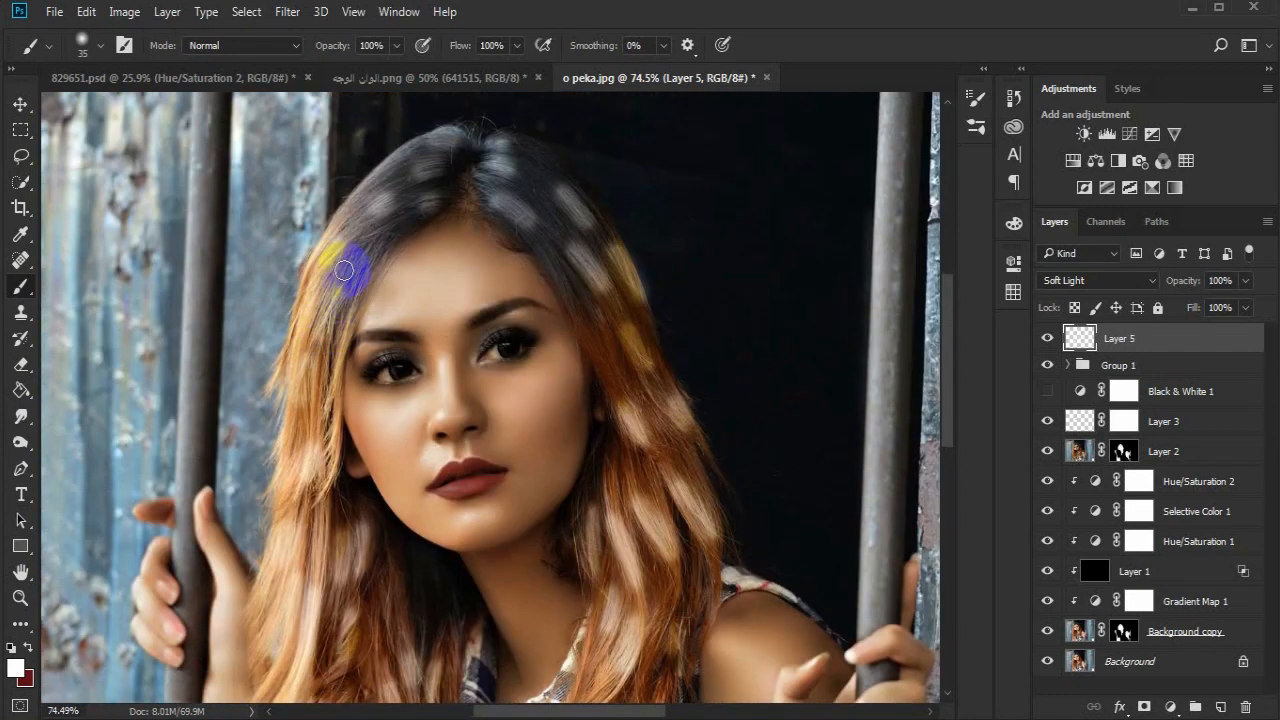
# - Soften the white hair strokes on Layer 5 with a Gaussian Blur of 27.7 pixels radius
pyautogui.click(20, 597)
pyautogui.moveTo(332, 511); pyautogui.dragTo(270, 511)
pyautogui.moveTo(458, 550); pyautogui.dragTo(474, 440)
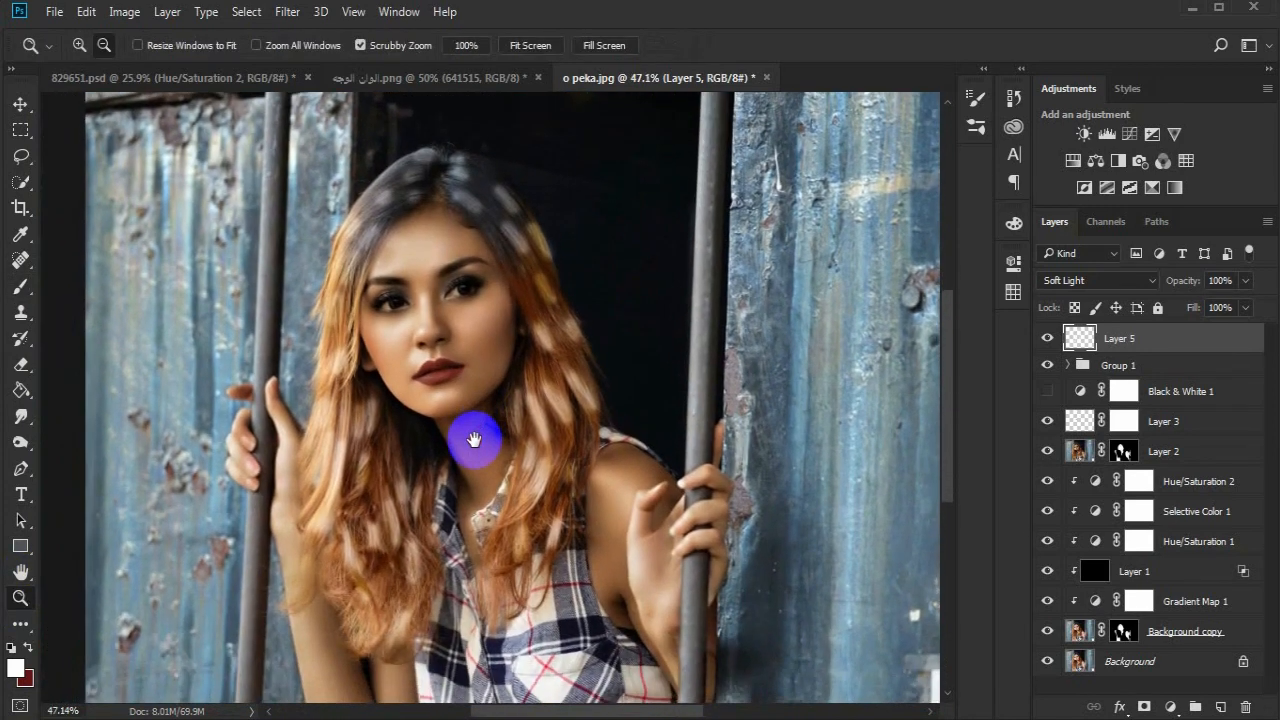
pyautogui.click(287, 11)
pyautogui.moveTo(430, 228)
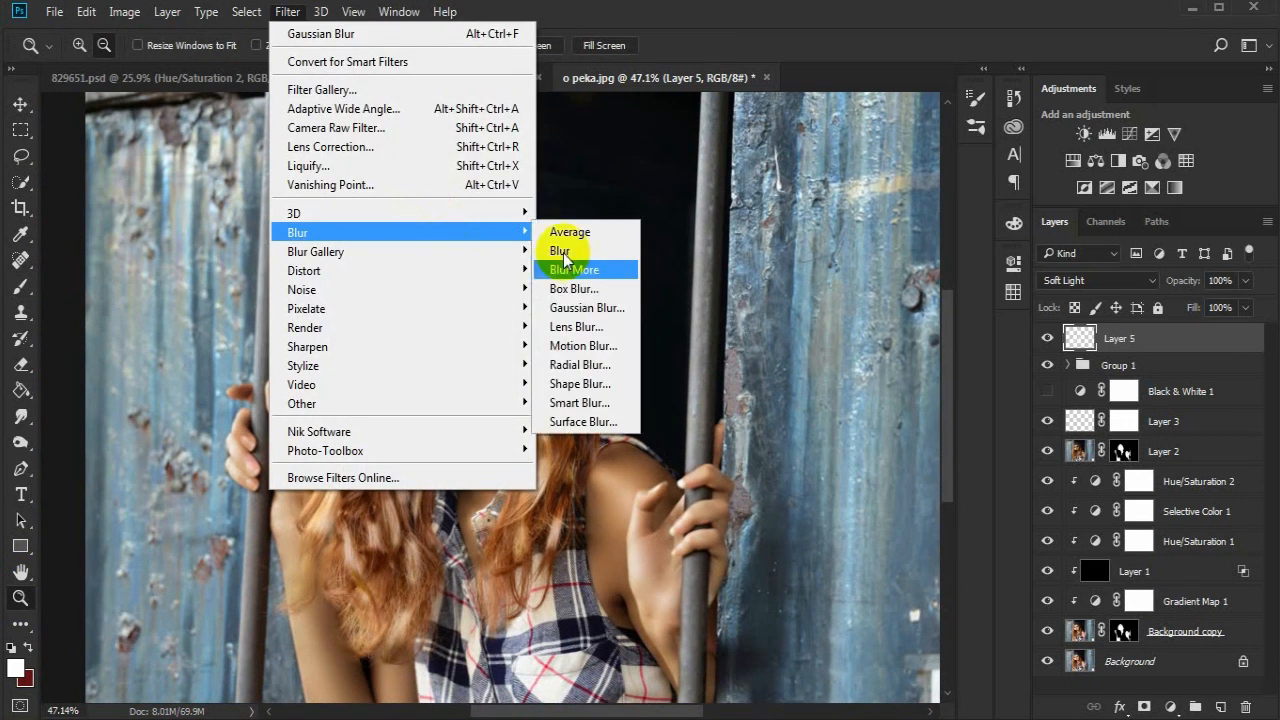
pyautogui.click(612, 309)
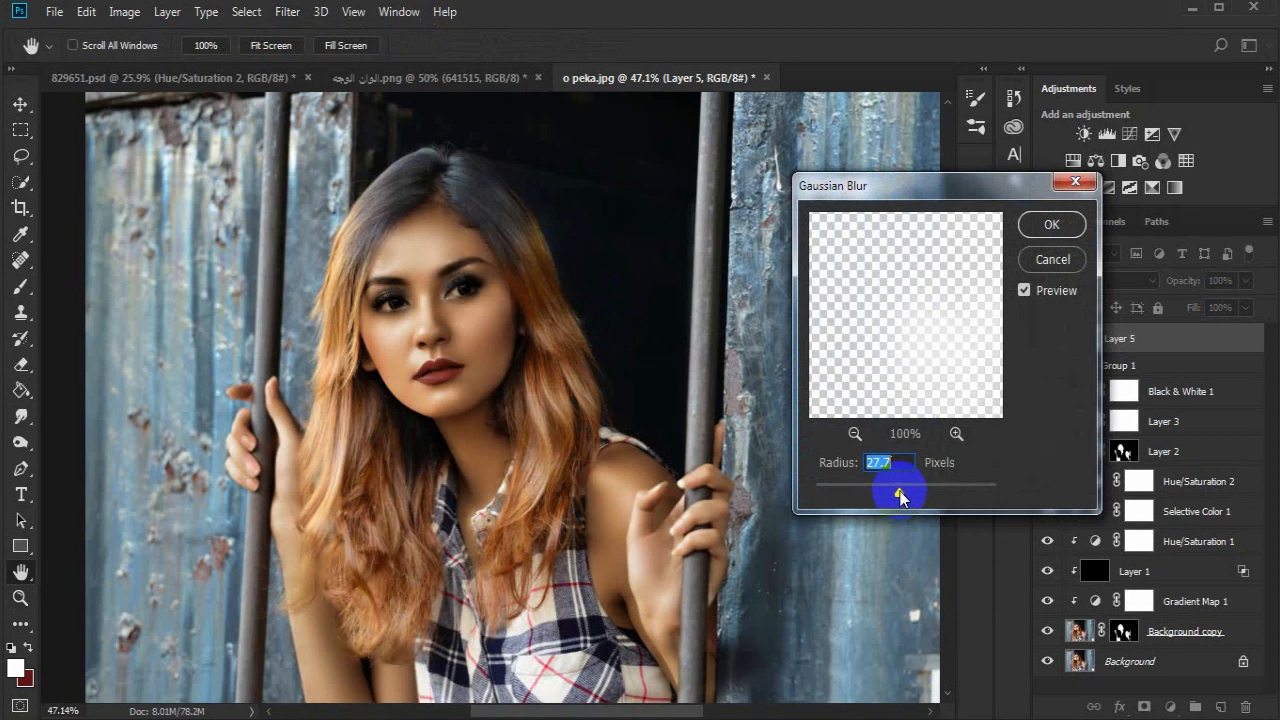
pyautogui.click(1050, 225)
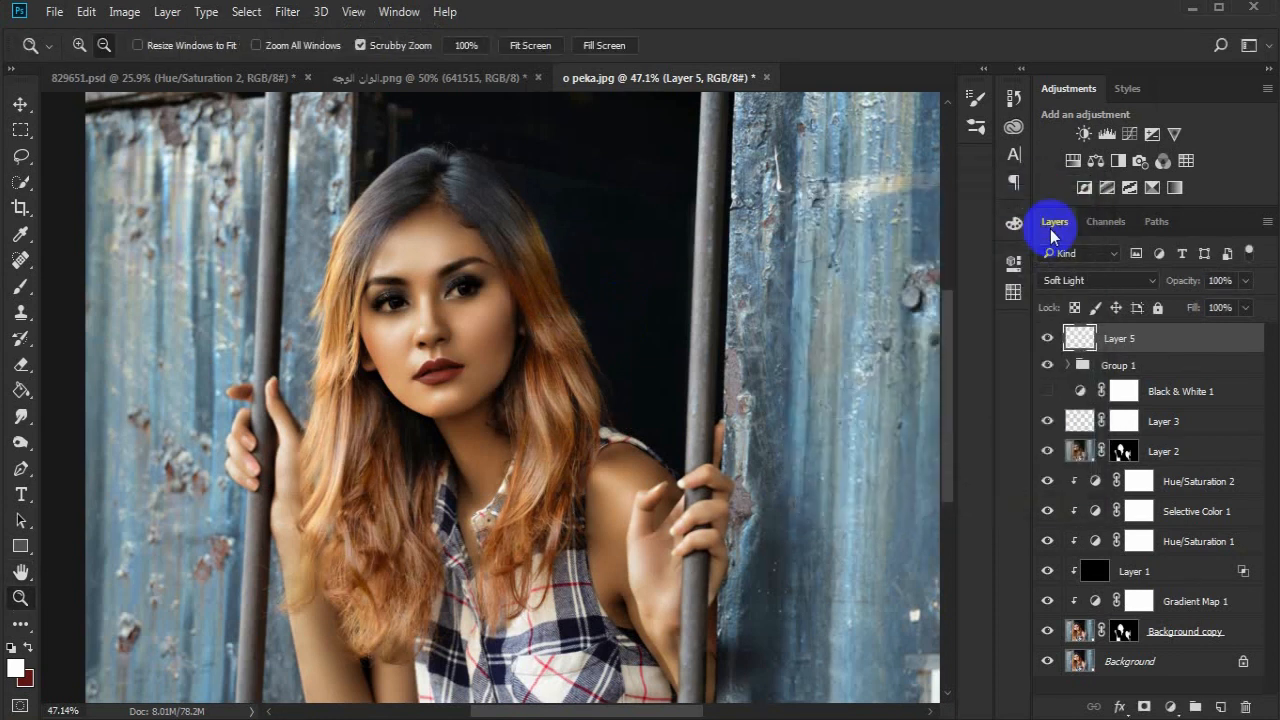
# - Lower the opacity of the hair highlights on Layer 5 to 72% and move the layer into Group 1
pyautogui.click(1047, 340)
pyautogui.click(1047, 340)
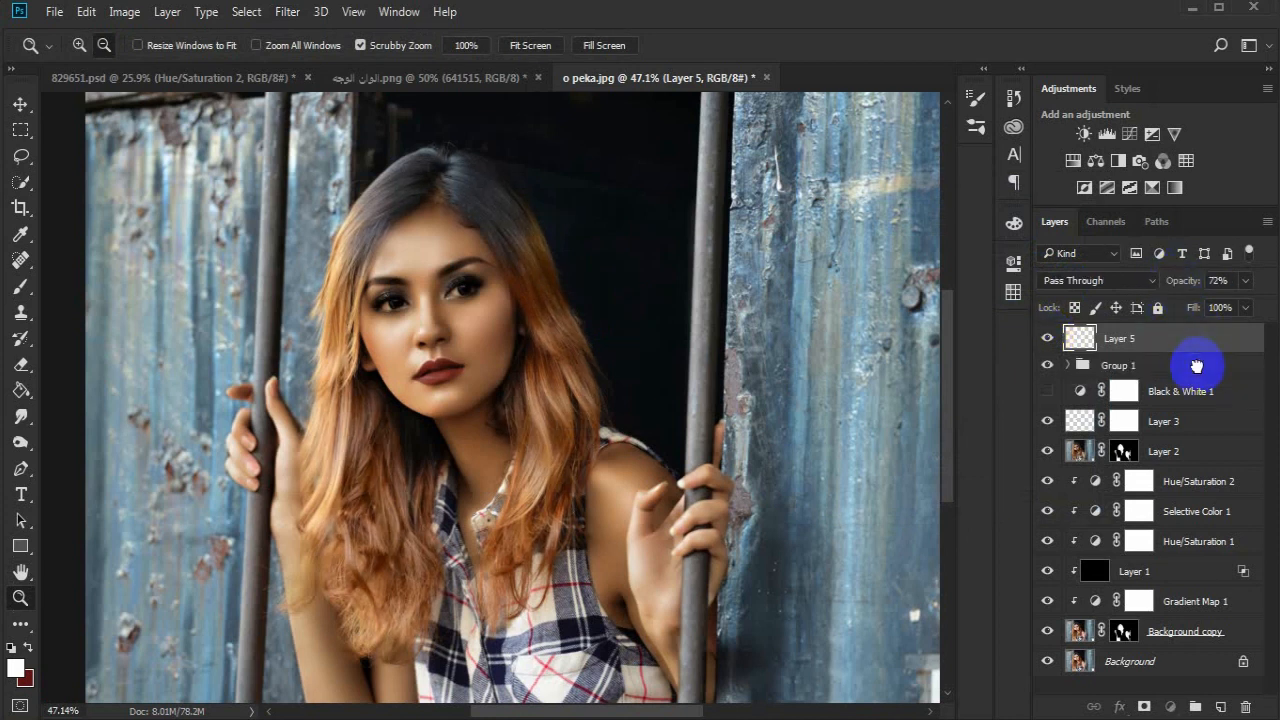
pyautogui.press('Delete')
# - Compare the whole portrait with the Group 1 highlights switched off and on
pyautogui.click(1045, 337)
pyautogui.click(1046, 338)
pyautogui.moveTo(704, 433); pyautogui.dragTo(640, 428)
pyautogui.hotkey('ctrl', '0')
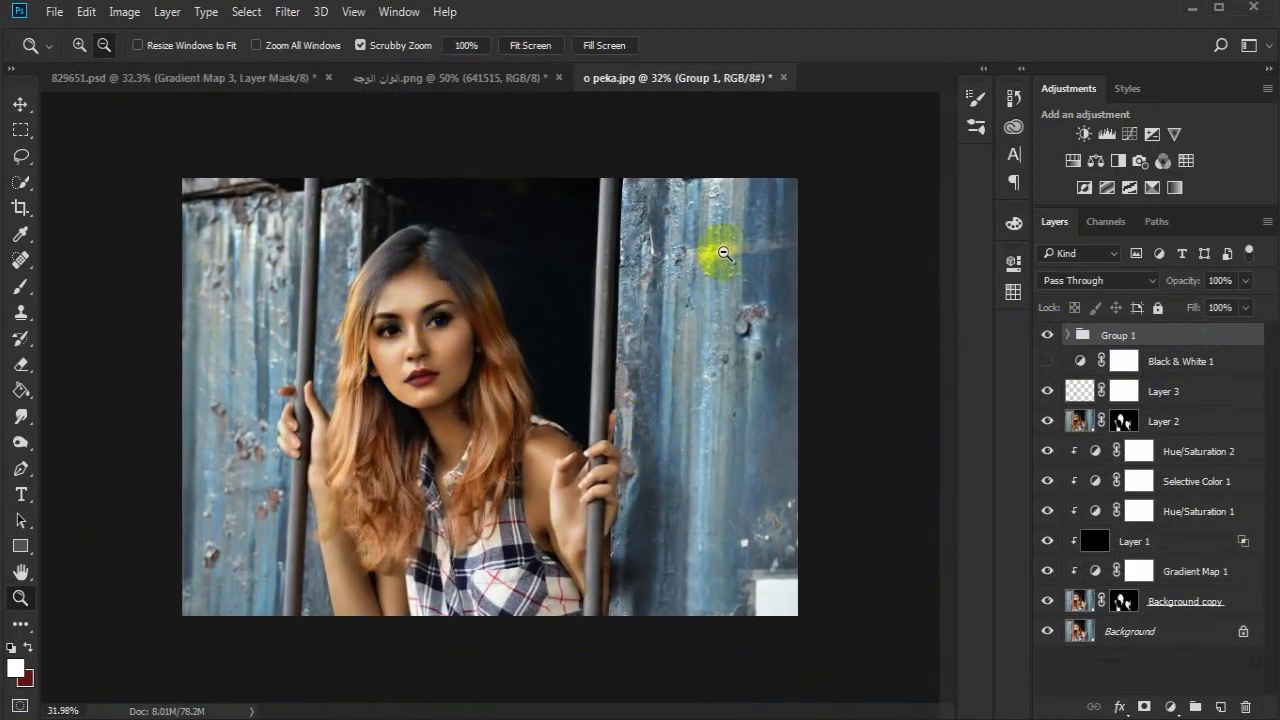
# - Add a Hue/Saturation adjustment layer with Saturation at -100 and invert its mask to black
pyautogui.click(1075, 161)
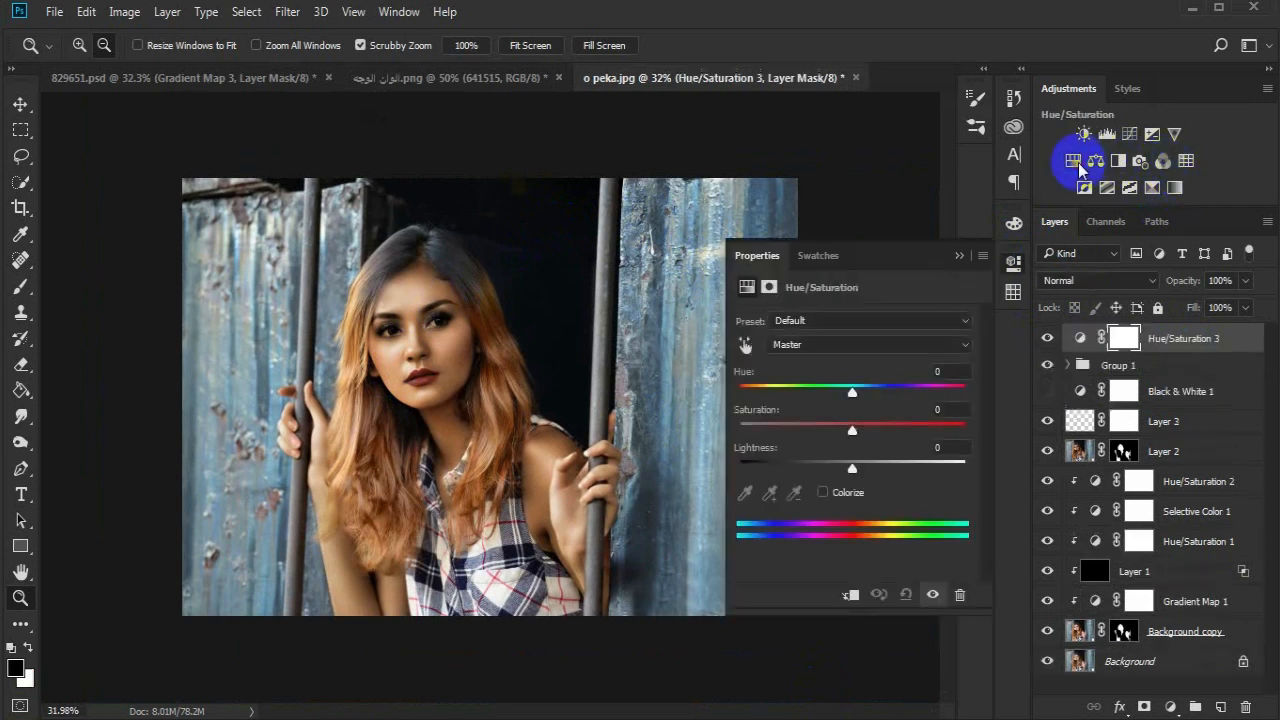
pyautogui.moveTo(852, 432); pyautogui.dragTo(739, 433)
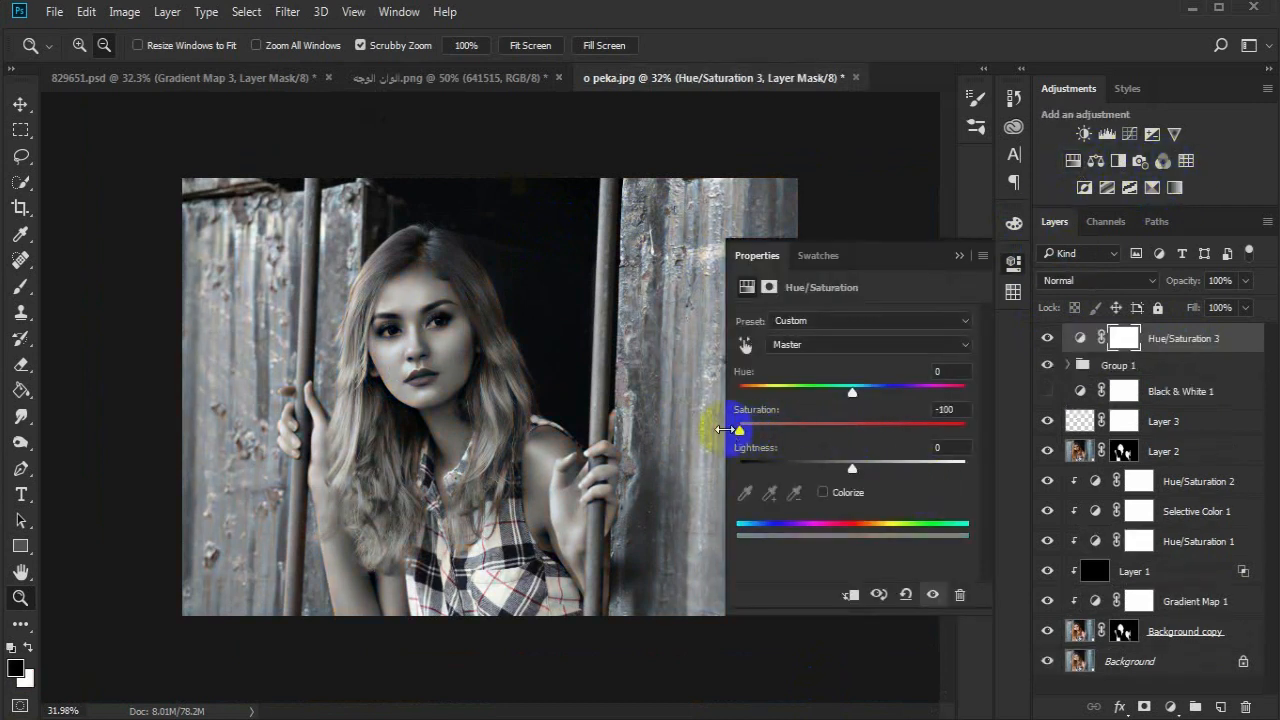
pyautogui.click(959, 256)
pyautogui.hotkey('ctrl', 'i')
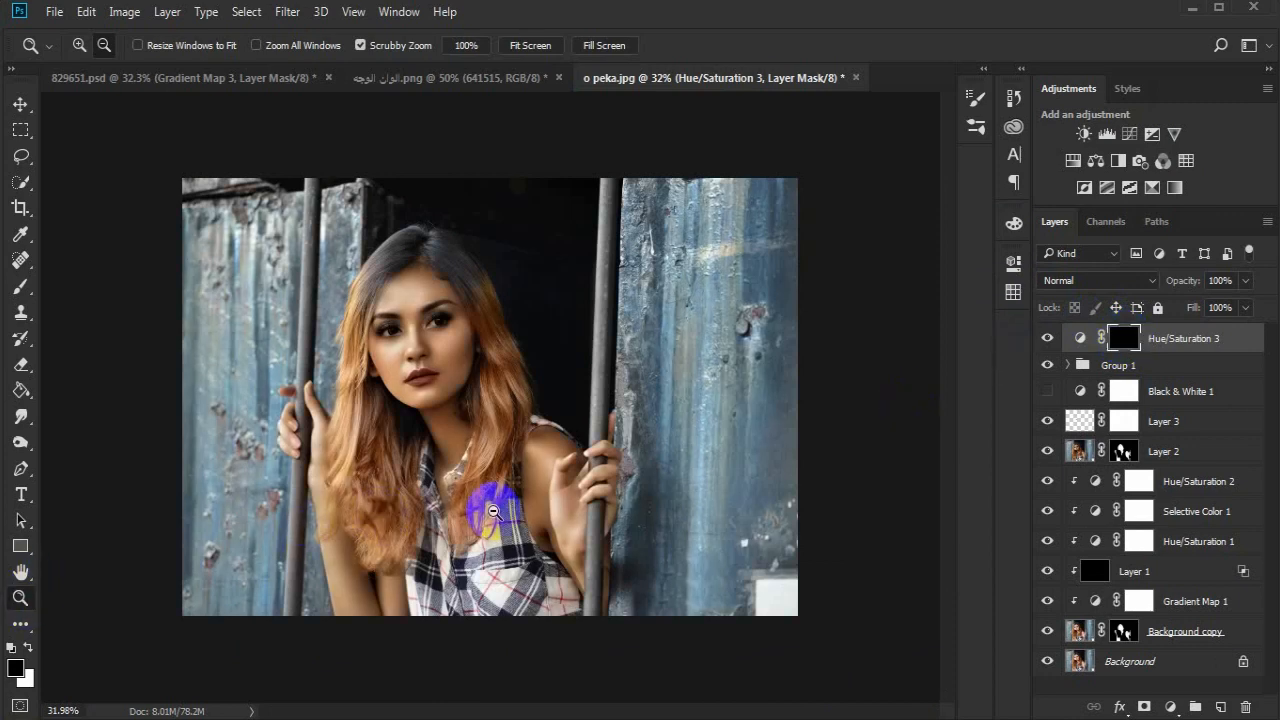
# - Paint white with a size 10 brush on the Hue/Saturation 3 mask over the whites of both eyes
pyautogui.moveTo(428, 343); pyautogui.dragTo(590, 307)
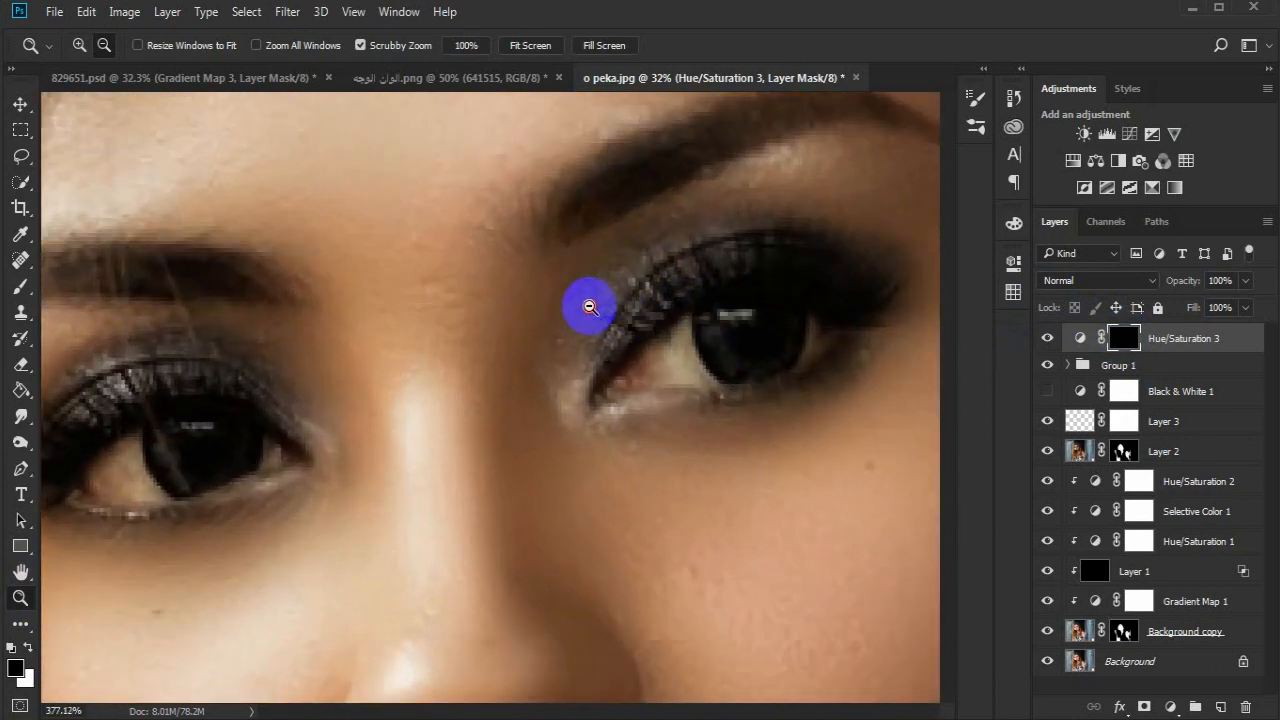
pyautogui.moveTo(480, 466); pyautogui.dragTo(646, 423)
pyautogui.click(18, 288)
pyautogui.press('[')
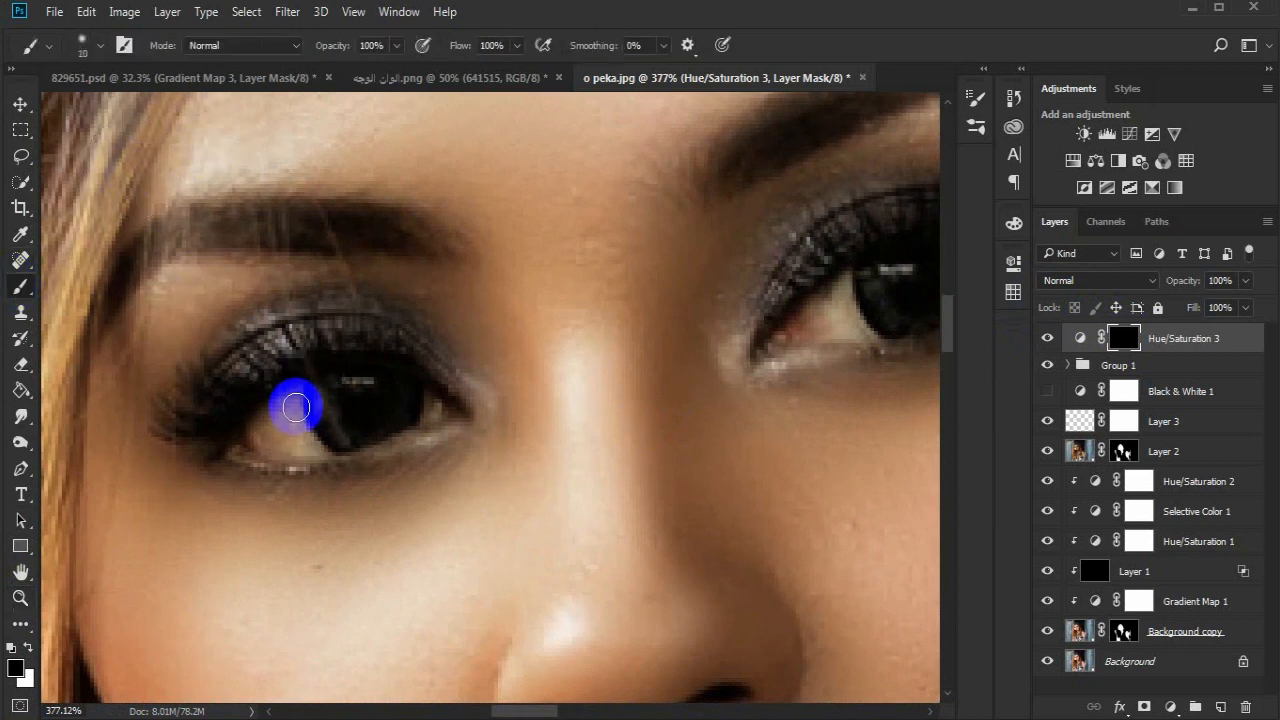
pyautogui.click(29, 649)
pyautogui.moveTo(323, 406)
pyautogui.mouseDown()
pyautogui.moveTo(300, 428)
pyautogui.moveTo(271, 414)
pyautogui.moveTo(251, 437)
pyautogui.mouseUp()
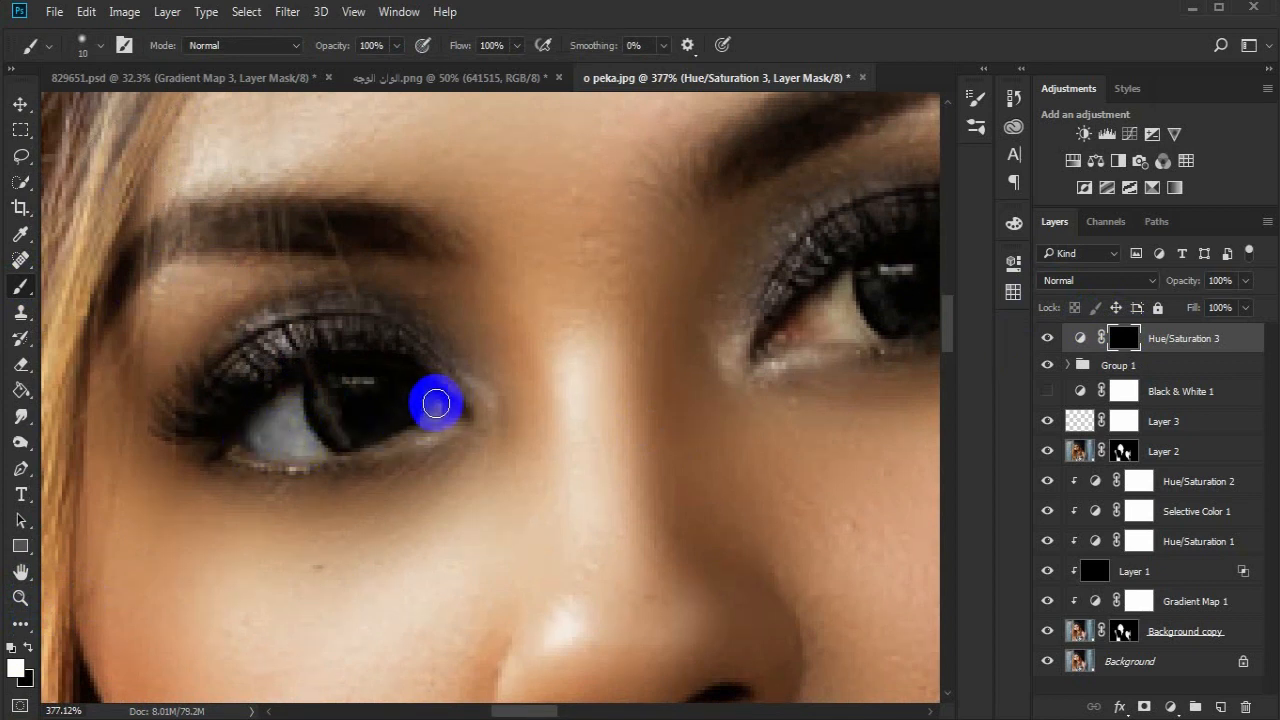
pyautogui.moveTo(432, 400)
pyautogui.mouseDown()
pyautogui.moveTo(335, 430)
pyautogui.moveTo(290, 406)
pyautogui.moveTo(259, 426)
pyautogui.moveTo(440, 452)
pyautogui.mouseUp()
pyautogui.moveTo(570, 453); pyautogui.dragTo(311, 531)
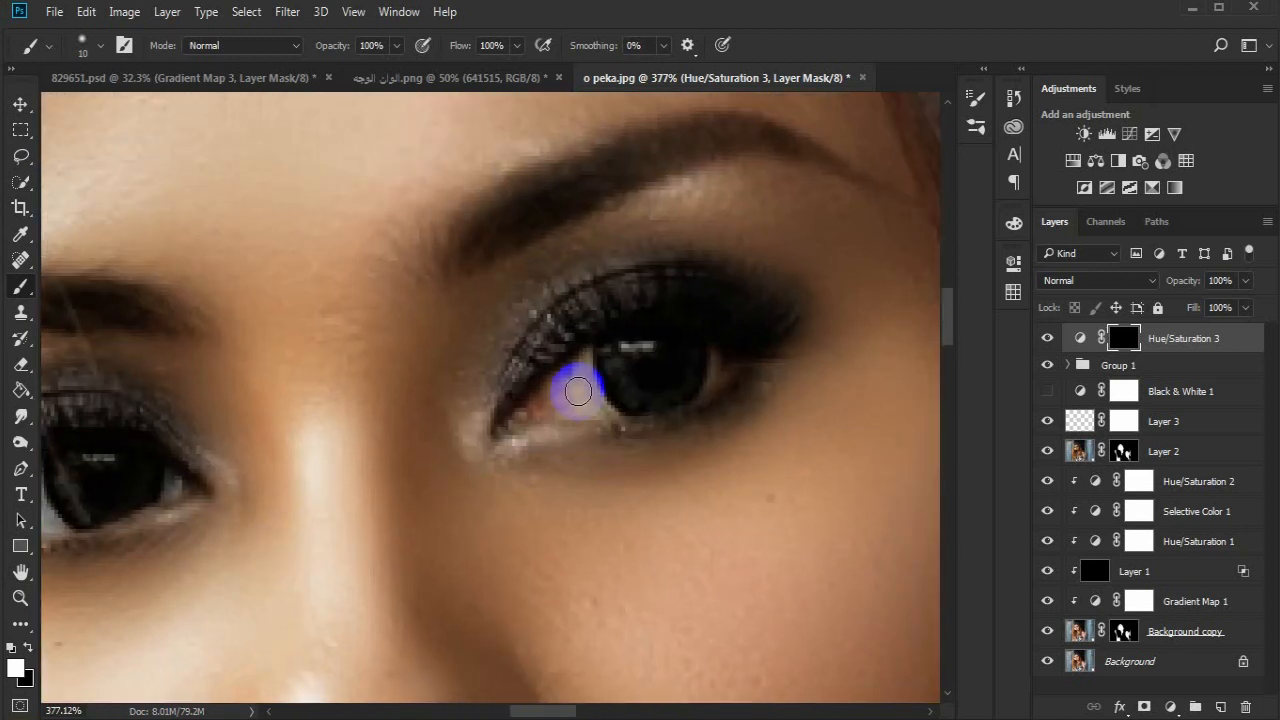
pyautogui.moveTo(597, 406)
pyautogui.mouseDown()
pyautogui.moveTo(582, 363)
pyautogui.moveTo(530, 408)
pyautogui.moveTo(581, 407)
pyautogui.moveTo(523, 417)
pyautogui.moveTo(723, 390)
pyautogui.moveTo(718, 359)
pyautogui.moveTo(542, 403)
pyautogui.moveTo(666, 491)
pyautogui.mouseUp()
# - Add a new layer and paint thin white arcs with a size 2 brush around the lower part of both irises
pyautogui.click(1220, 706)
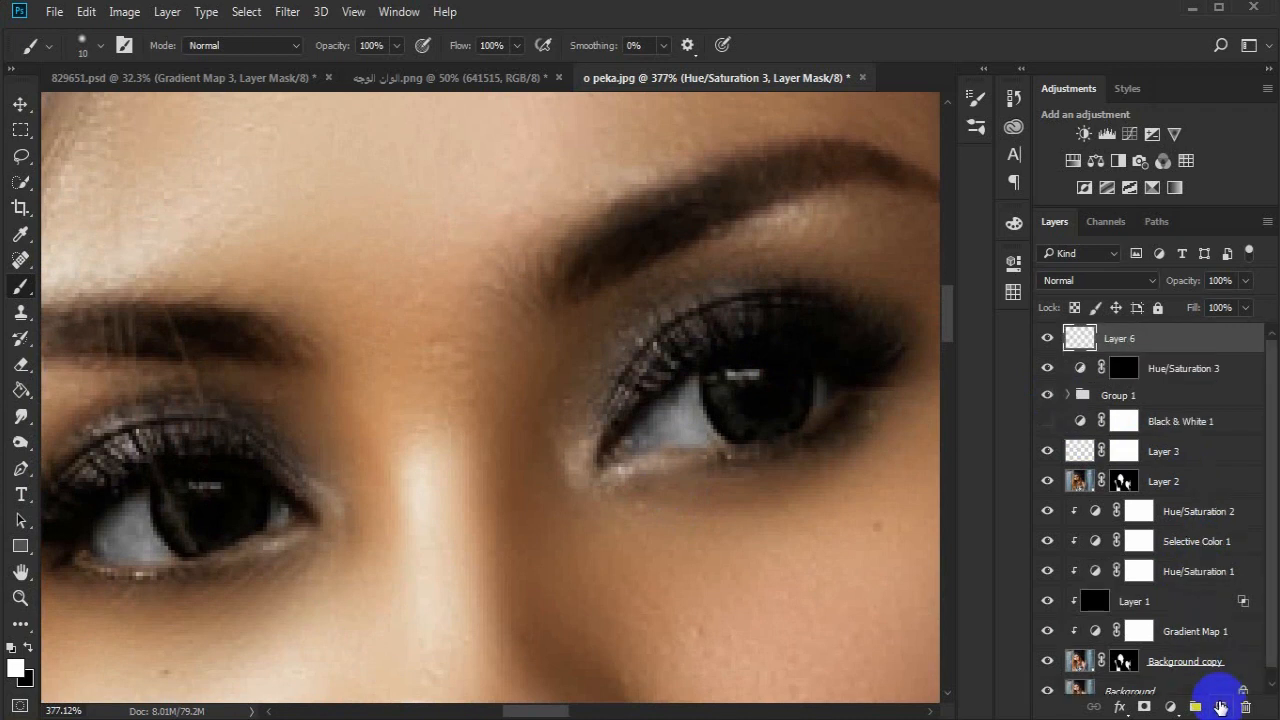
pyautogui.moveTo(209, 557)
pyautogui.mouseDown()
pyautogui.moveTo(284, 534)
pyautogui.moveTo(246, 470)
pyautogui.moveTo(262, 504)
pyautogui.moveTo(296, 512)
pyautogui.moveTo(251, 486)
pyautogui.moveTo(255, 456)
pyautogui.moveTo(257, 498)
pyautogui.mouseUp()
pyautogui.hotkey('ctrl', 'z')
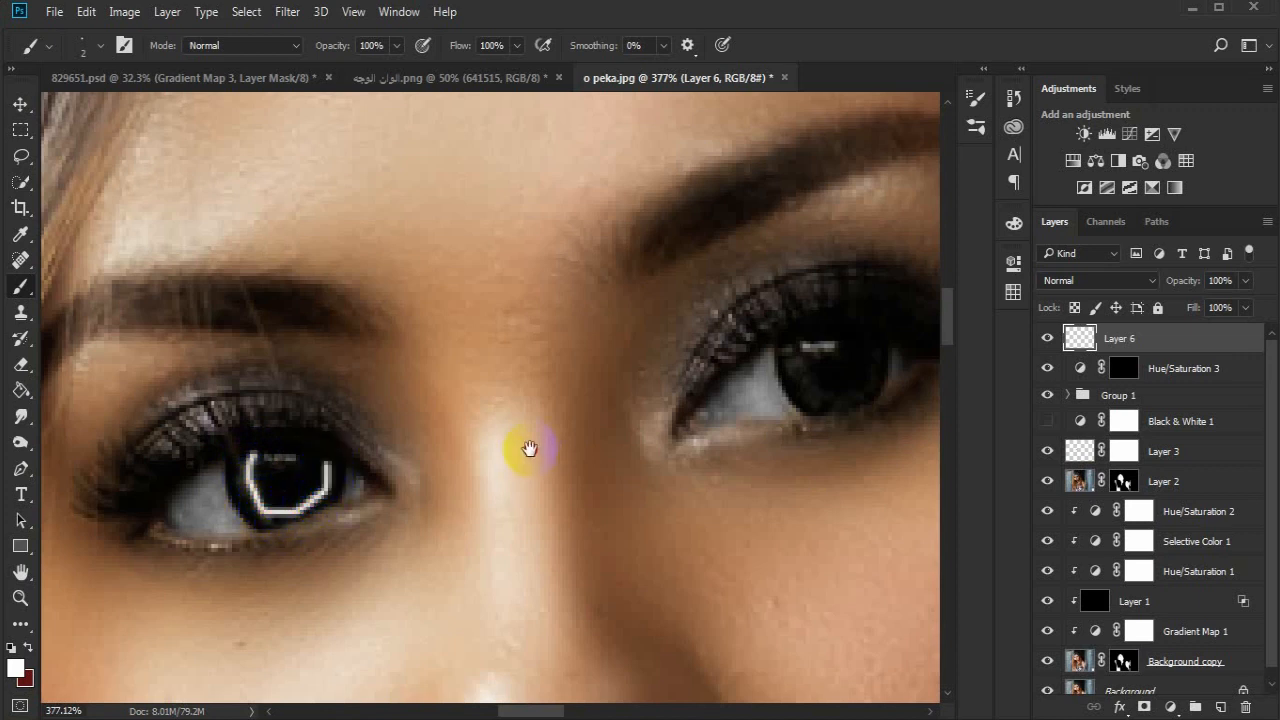
pyautogui.moveTo(529, 449); pyautogui.dragTo(382, 470)
pyautogui.moveTo(732, 359); pyautogui.dragTo(732, 377)
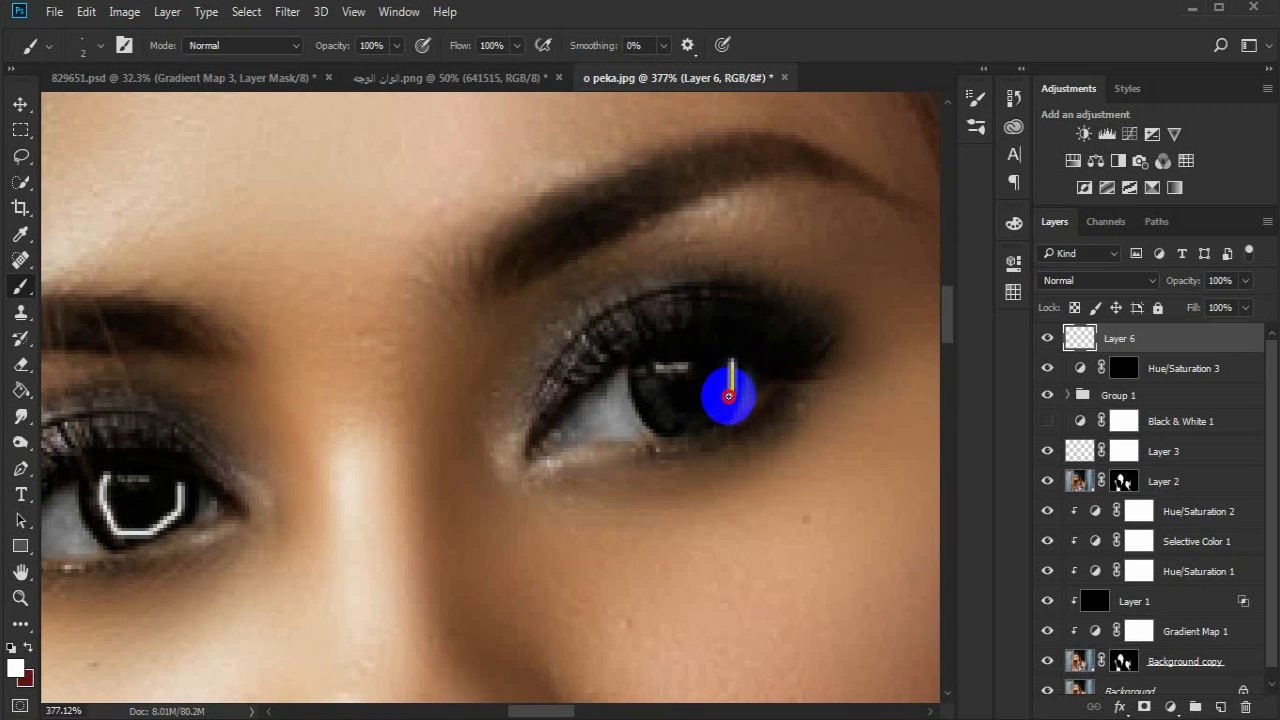
pyautogui.moveTo(693, 415)
pyautogui.mouseDown()
pyautogui.moveTo(667, 418)
pyautogui.moveTo(640, 354)
pyautogui.mouseUp()
# - Soften the white iris arcs on Layer 6 with a Gaussian Blur of 2.7 pixels radius
pyautogui.click(287, 11)
pyautogui.moveTo(428, 248)
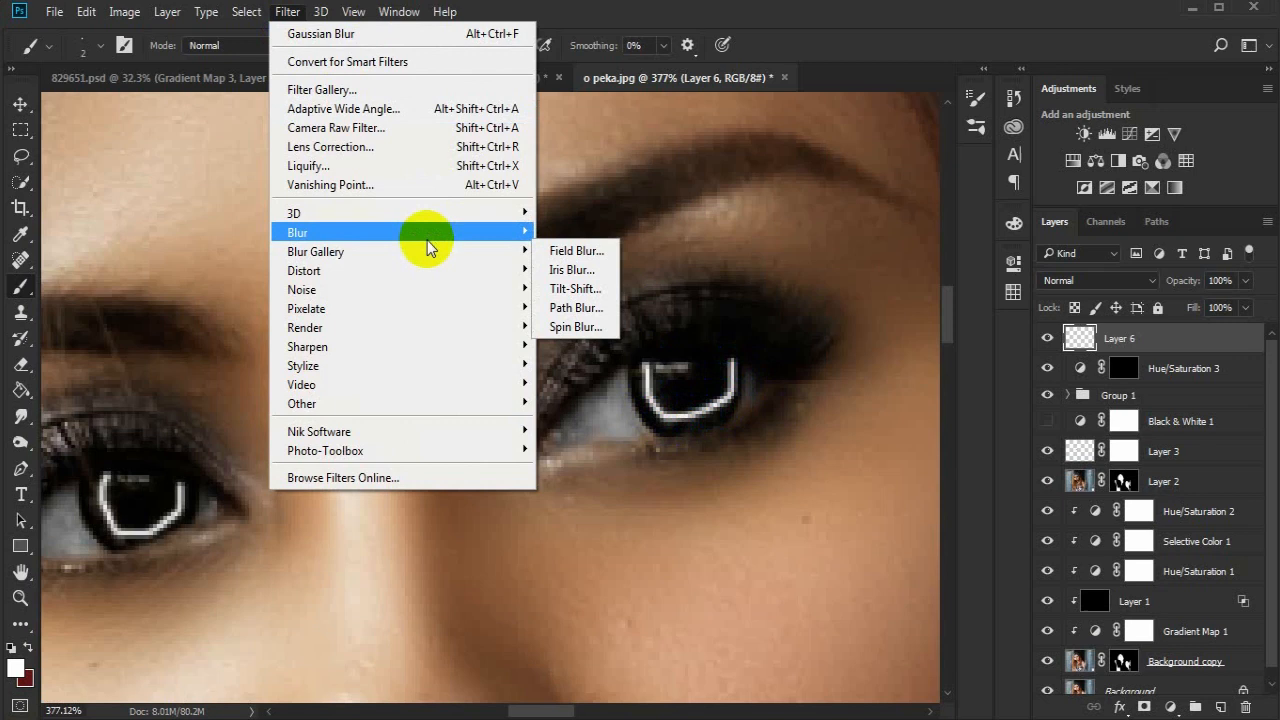
pyautogui.click(572, 304)
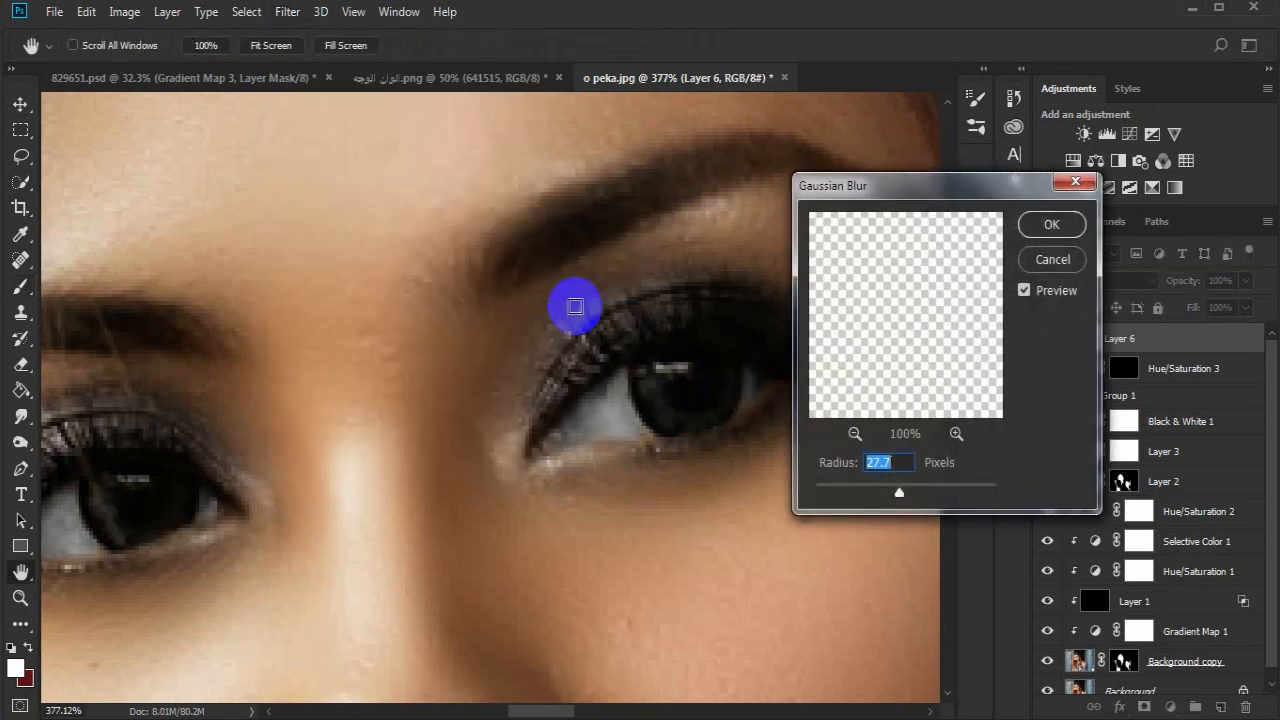
pyautogui.moveTo(819, 493); pyautogui.dragTo(848, 495)
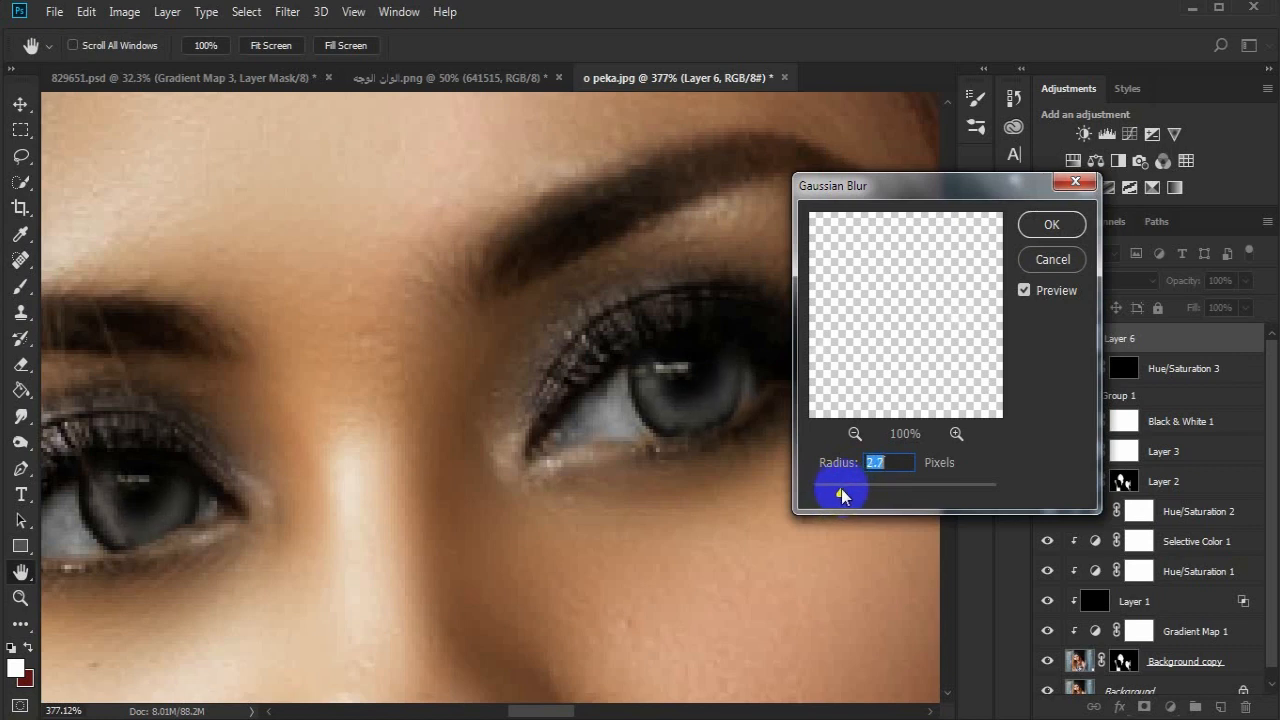
pyautogui.click(1047, 226)
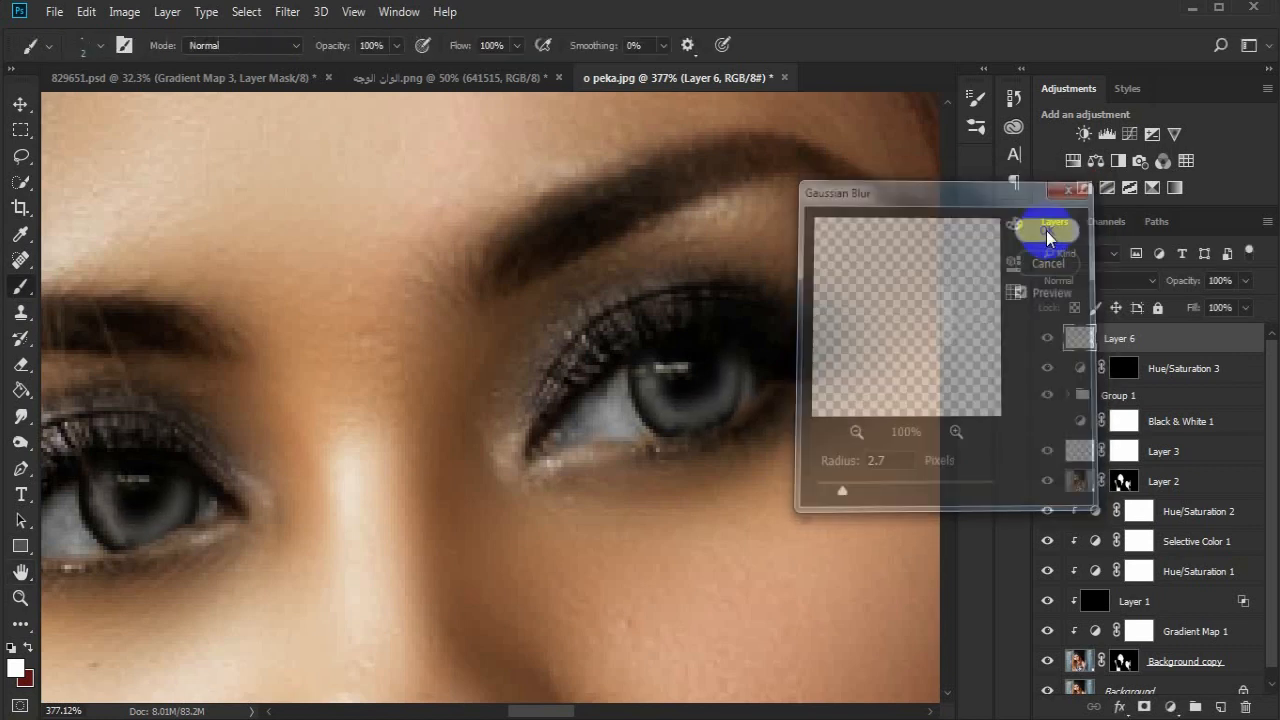
# - Lower the opacity of the blurred iris highlights on Layer 6 to 37%
pyautogui.moveTo(1198, 283); pyautogui.dragTo(1150, 285)
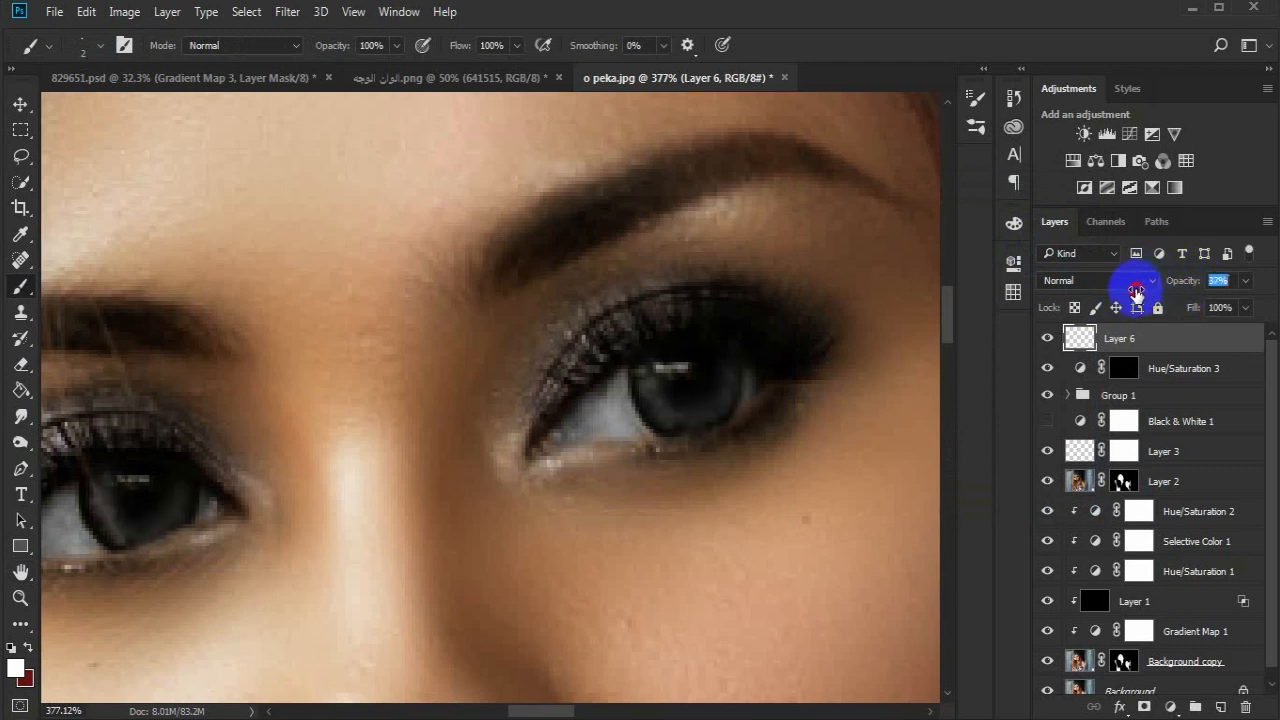
pyautogui.click(523, 400)
pyautogui.click(20, 598)
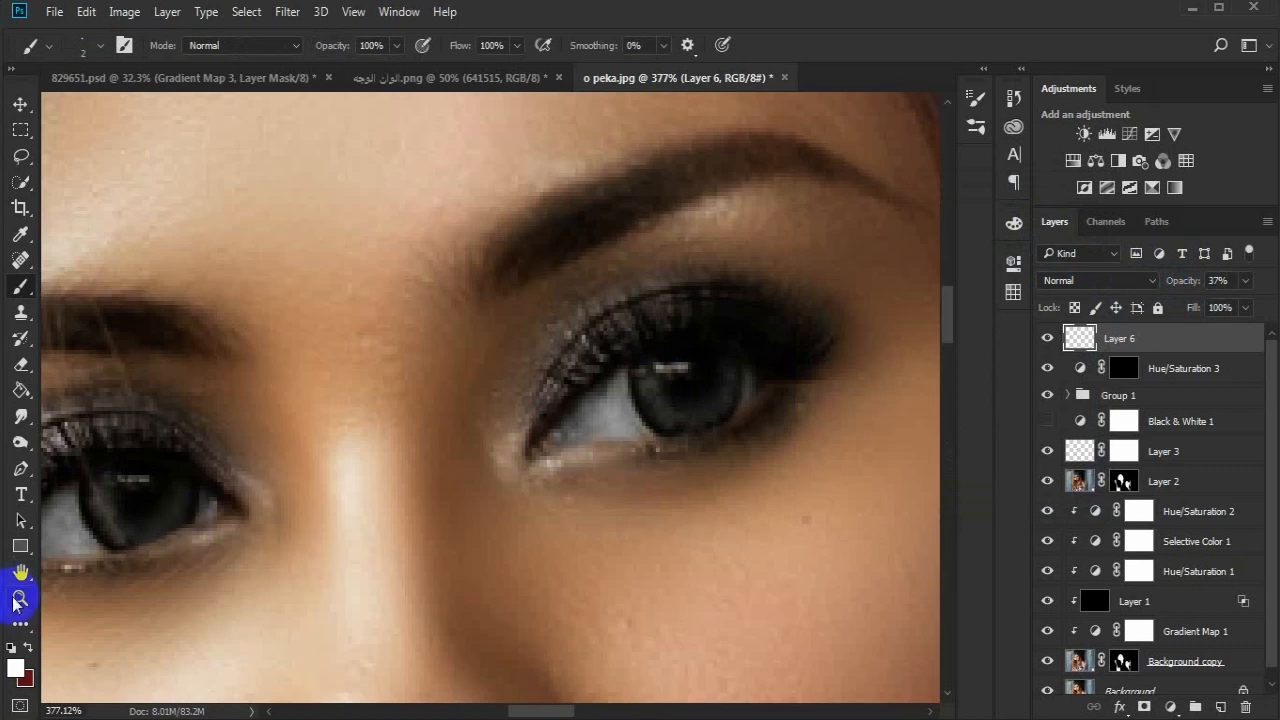
pyautogui.keyDown('alt'); pyautogui.click(263, 514); pyautogui.keyUp('alt')
pyautogui.keyDown('alt'); pyautogui.click(337, 524); pyautogui.keyUp('alt')
pyautogui.keyDown('alt'); pyautogui.click(337, 524); pyautogui.keyUp('alt')
pyautogui.keyDown('alt'); pyautogui.click(403, 566); pyautogui.keyUp('alt')
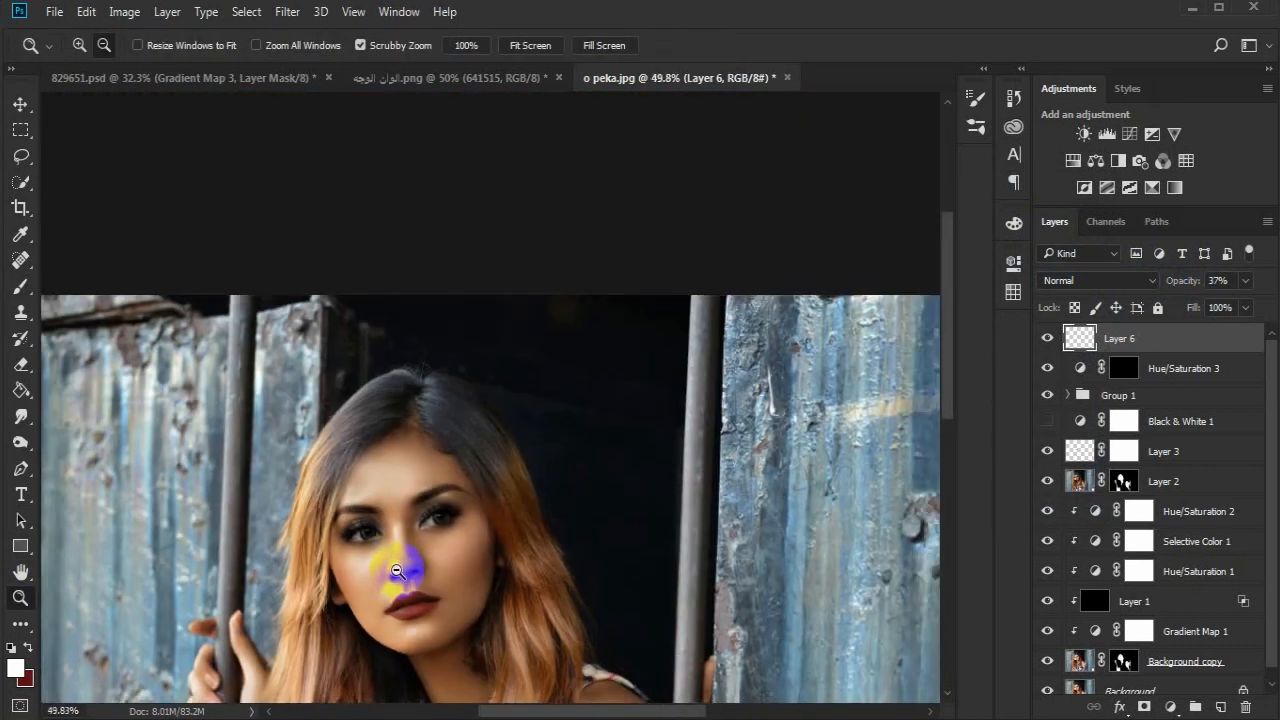
pyautogui.moveTo(424, 342); pyautogui.dragTo(445, 347)
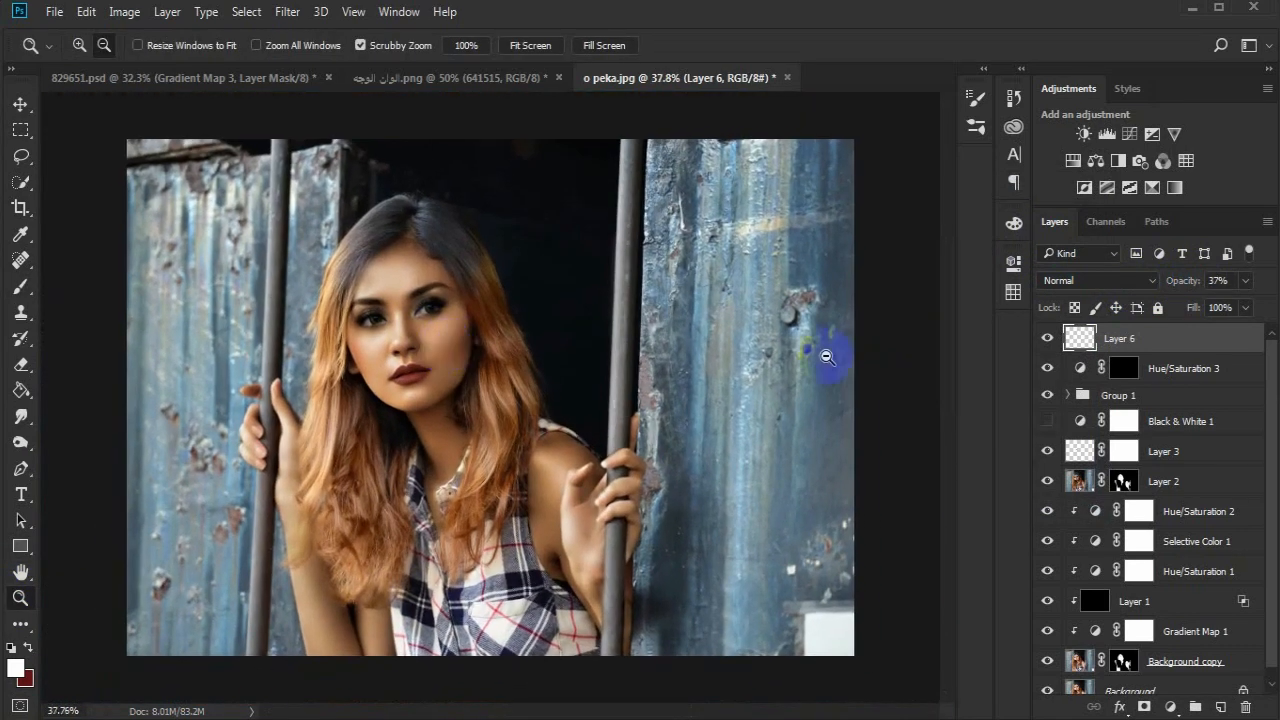
# - Add a Gradient Map adjustment layer with the Sepia Antique preset and set its blend mode to Soft Light
pyautogui.click(1177, 193)
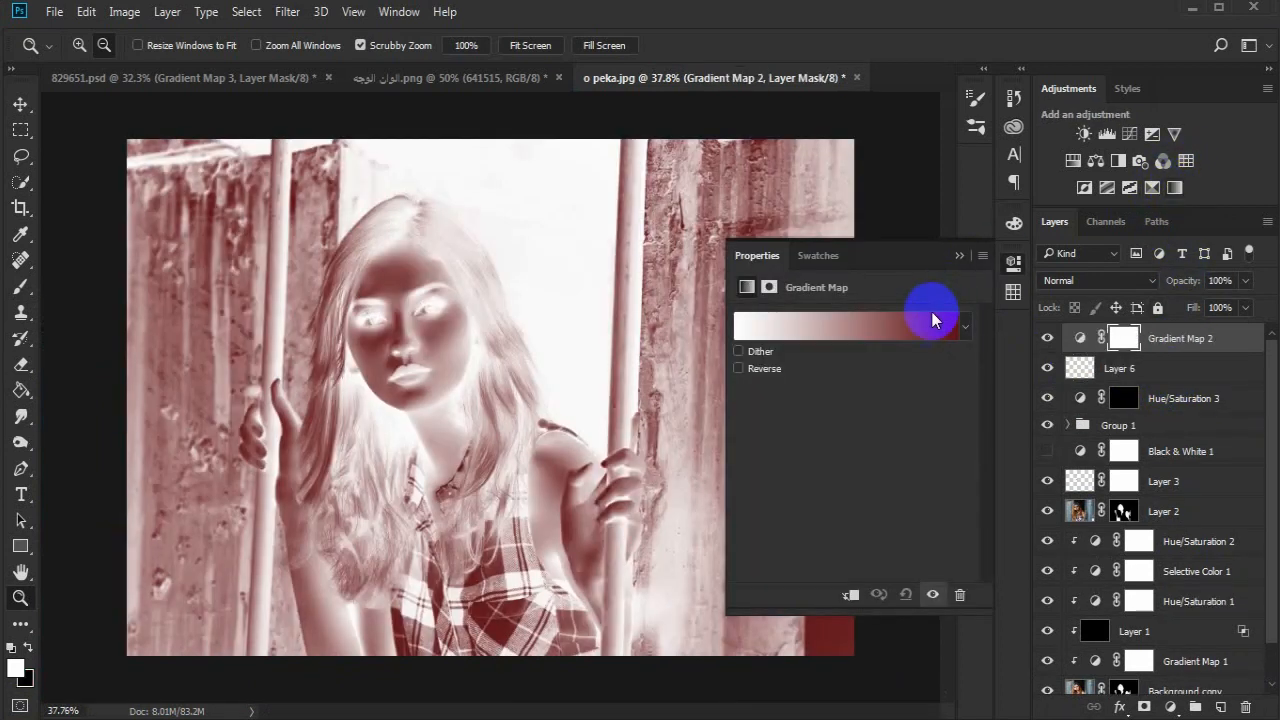
pyautogui.click(930, 325)
pyautogui.click(1108, 316)
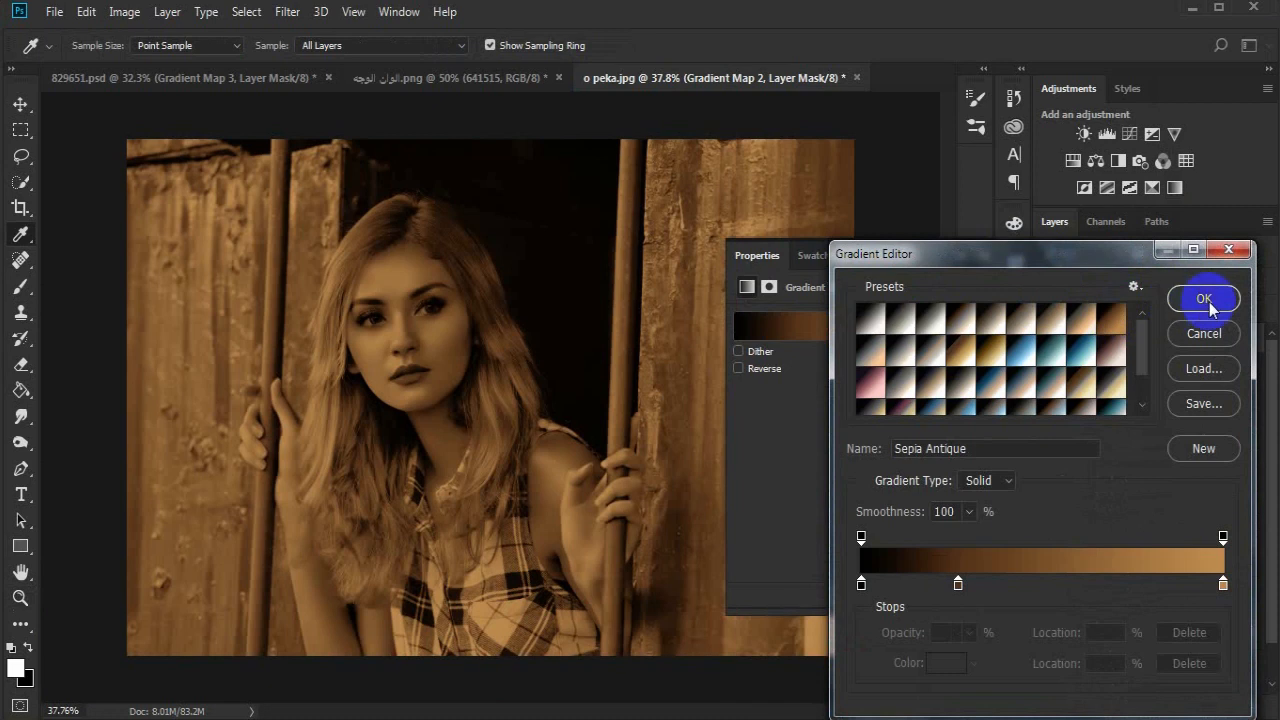
pyautogui.click(1203, 298)
pyautogui.click(1078, 285)
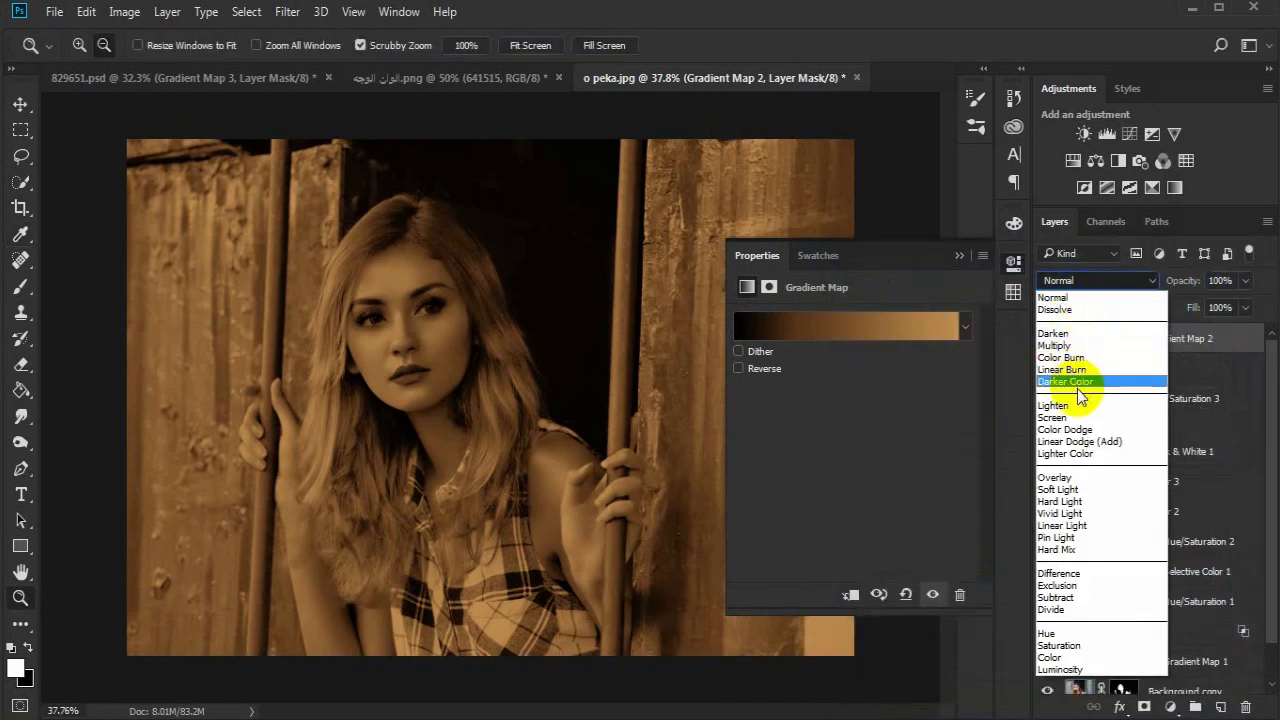
pyautogui.click(1078, 487)
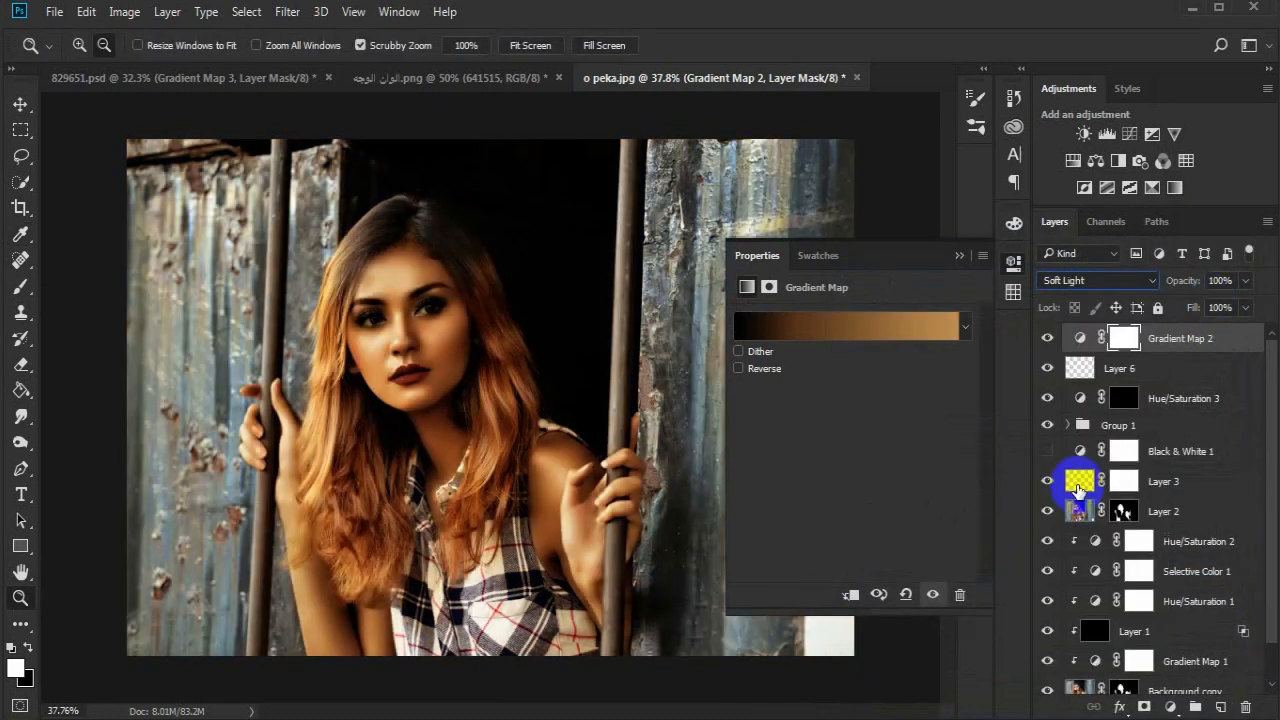
pyautogui.click(959, 256)
# - Replace the Gradient Map 2 mask with a copy of Layer 2's mask and invert it
pyautogui.moveTo(1122, 511); pyautogui.dragTo(1124, 341)
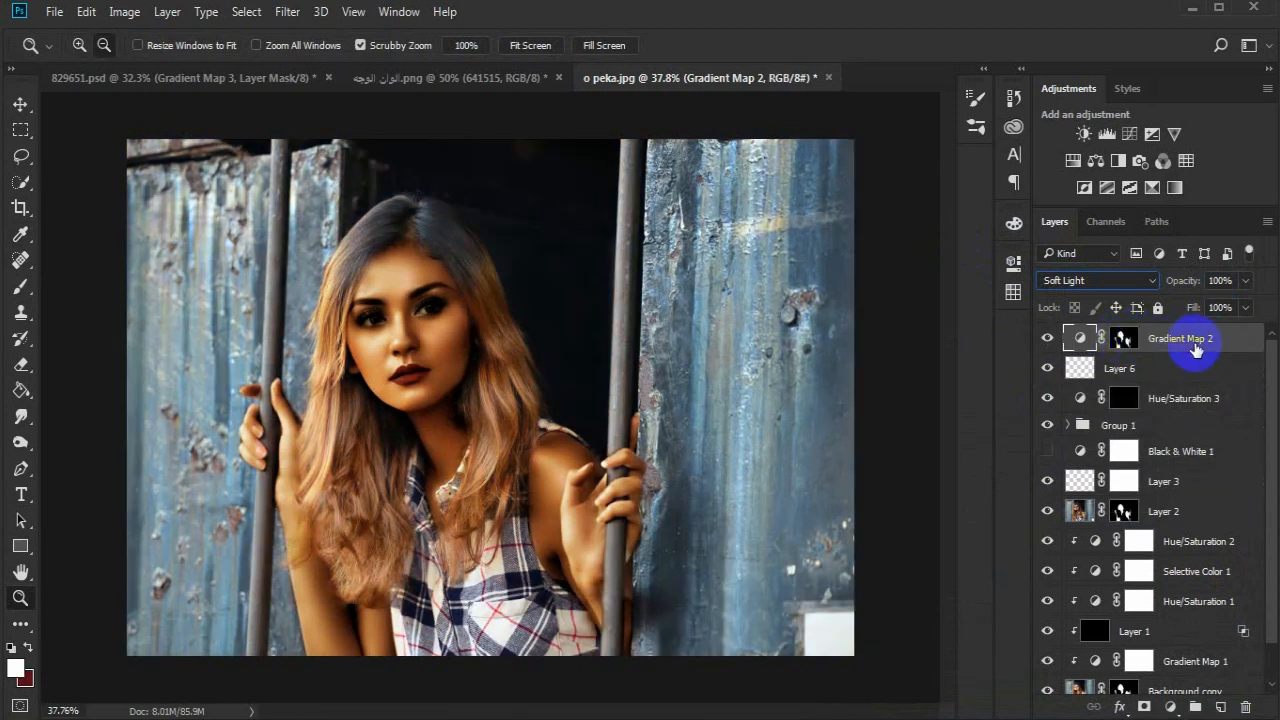
pyautogui.click(1122, 338)
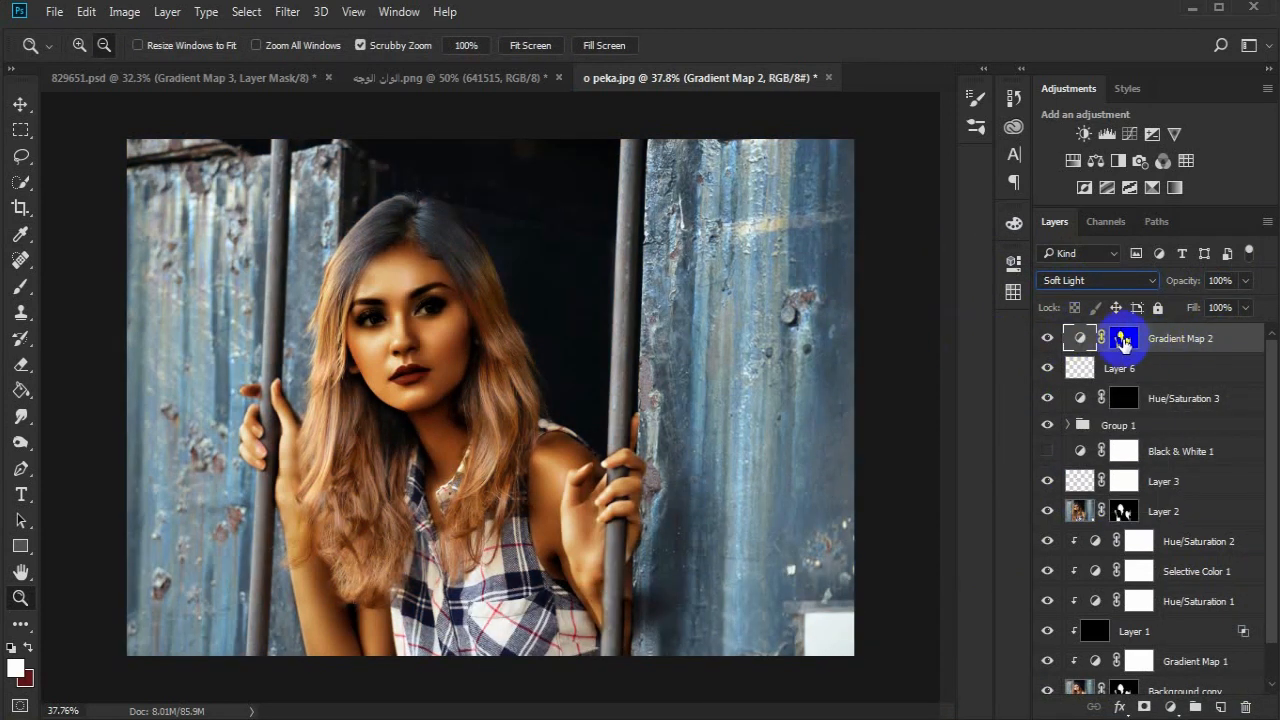
pyautogui.hotkey('ctrl', 'i')
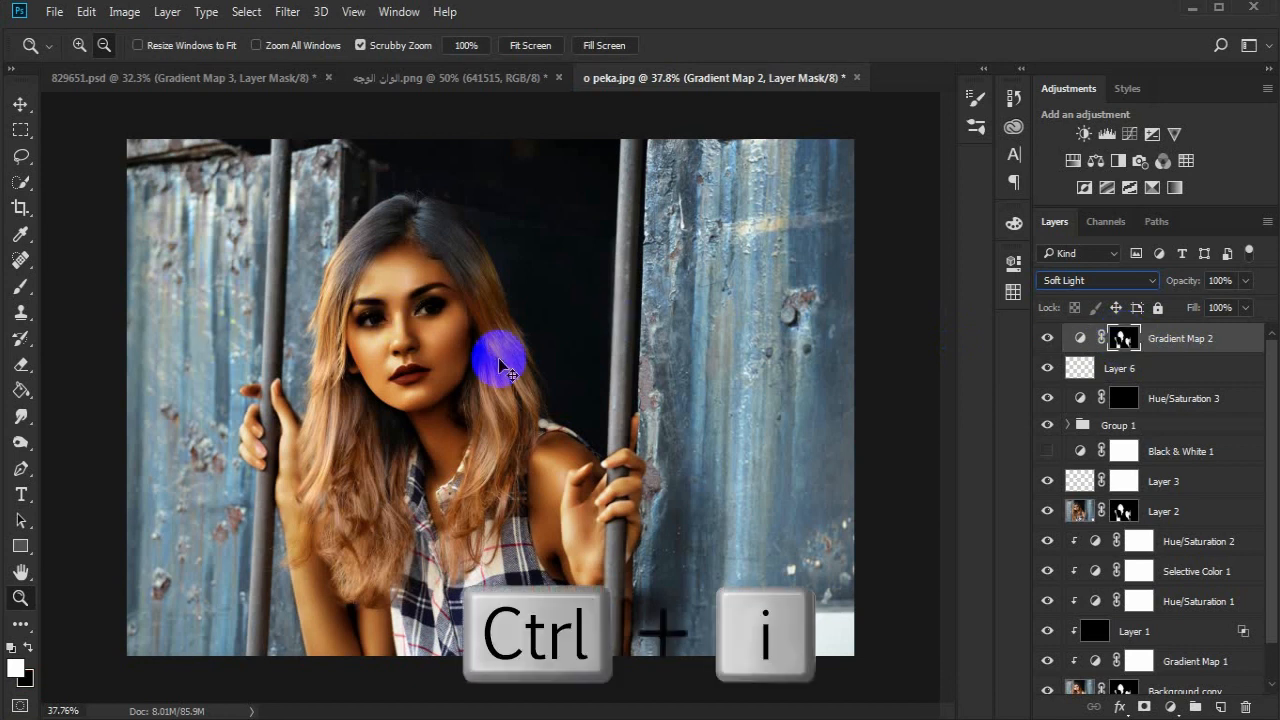
# - Add another Gradient Map adjustment layer above Gradient Map 2 and set its blend mode to Soft Light
pyautogui.click(1047, 338)
pyautogui.click(1047, 338)
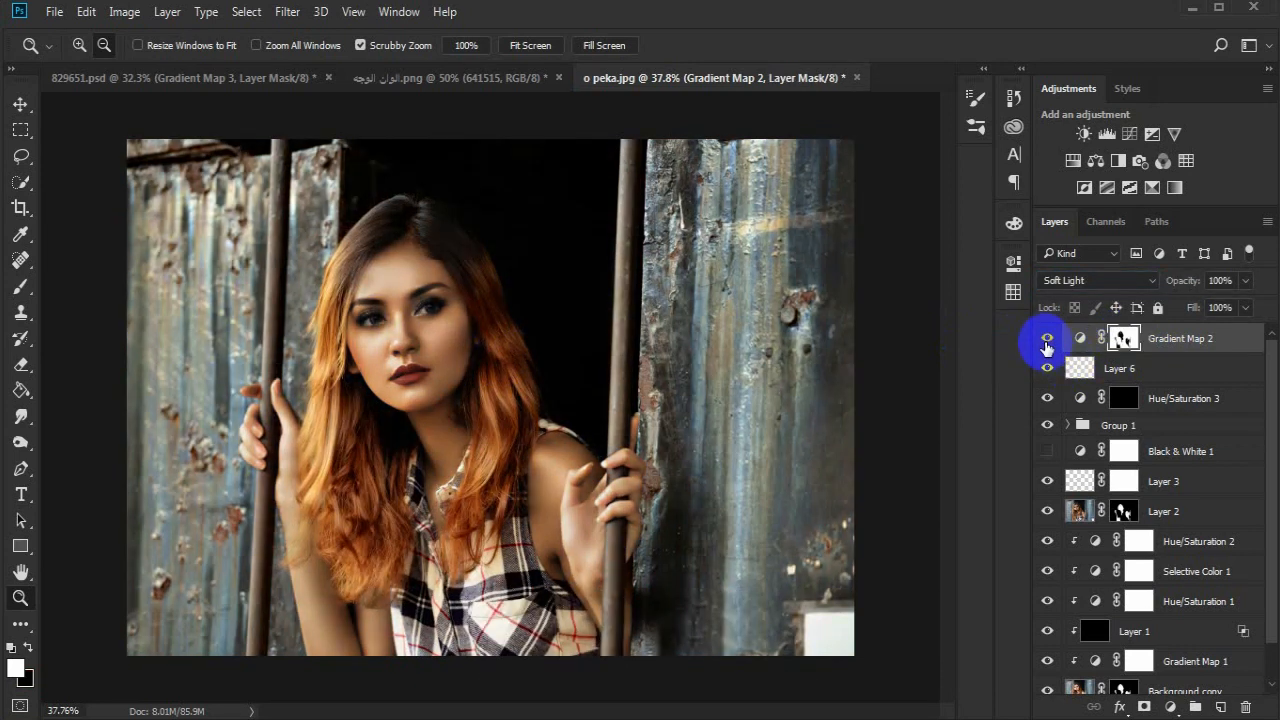
pyautogui.click(1174, 187)
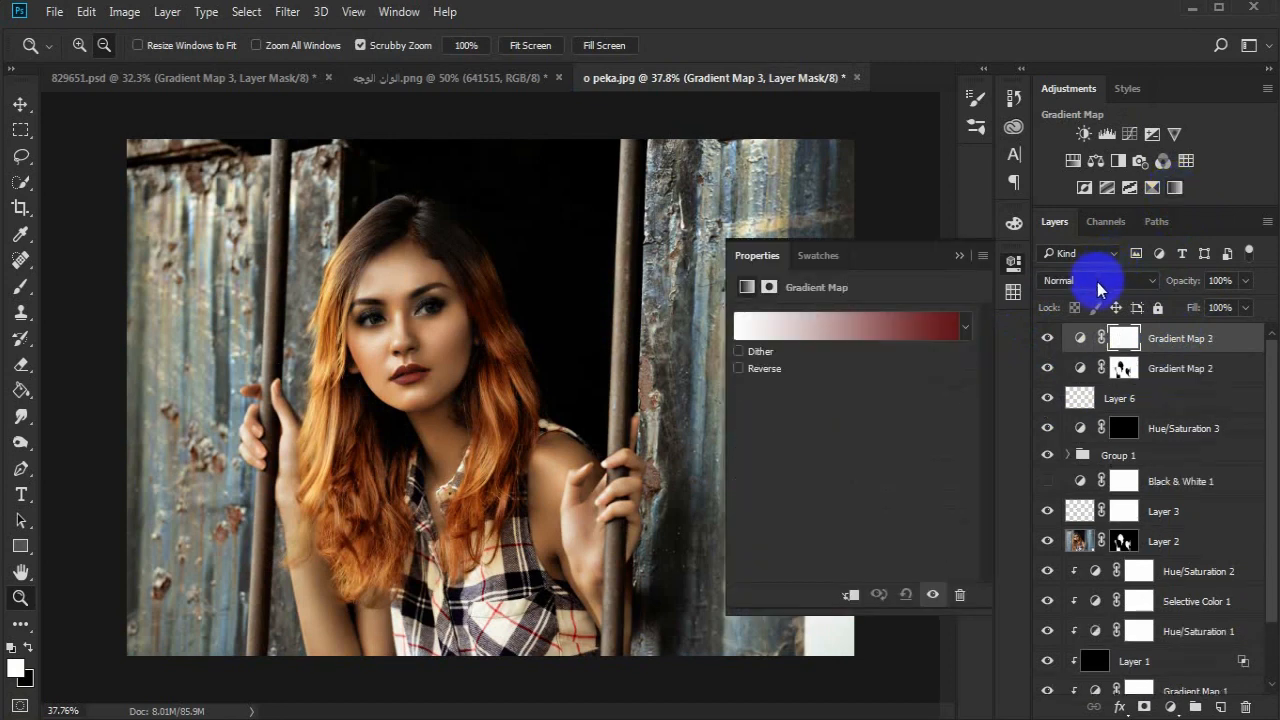
pyautogui.click(1097, 280)
pyautogui.click(1070, 489)
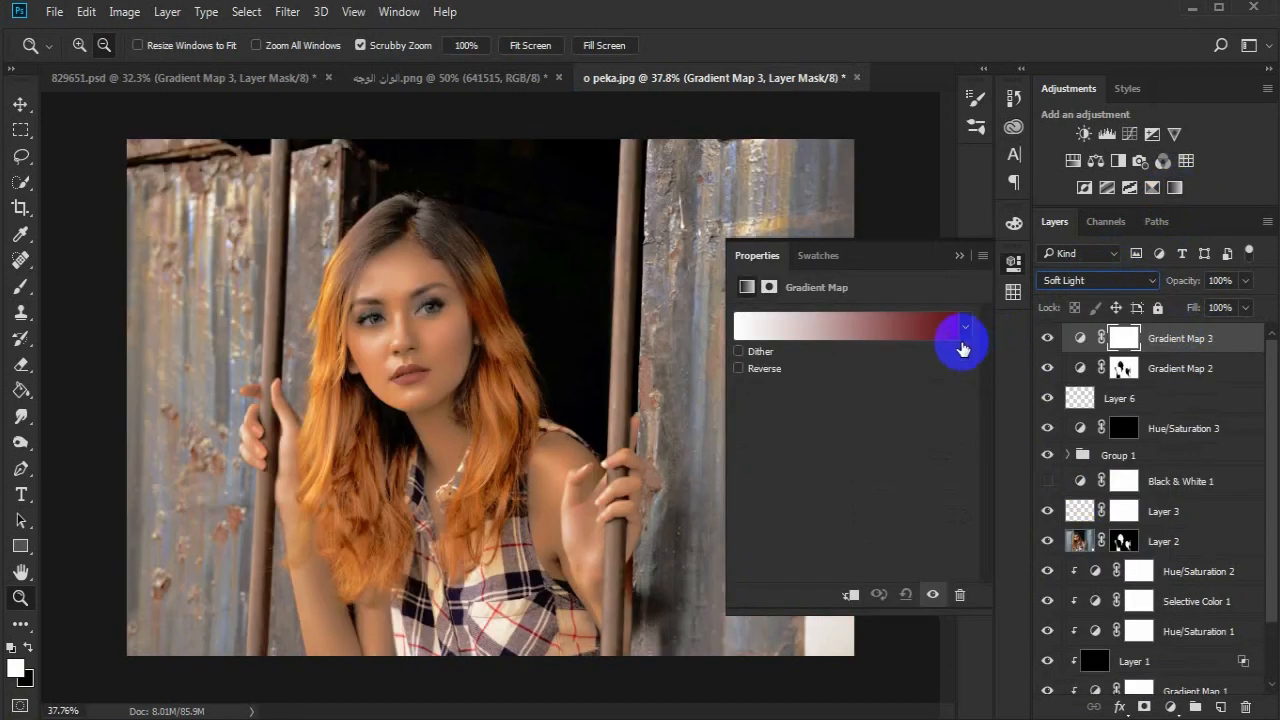
# - Apply the Copper 1 gradient preset to Gradient Map 3
pyautogui.click(945, 328)
pyautogui.click(1113, 350)
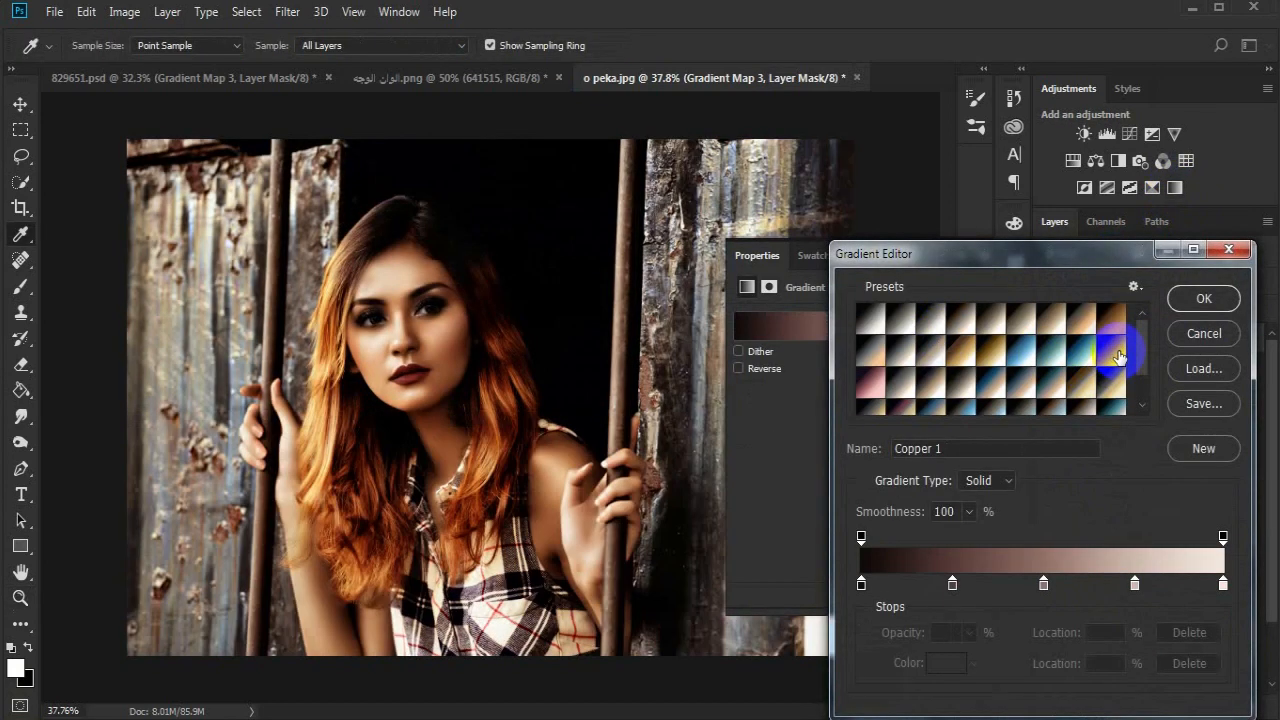
pyautogui.click(1203, 298)
pyautogui.press('z')
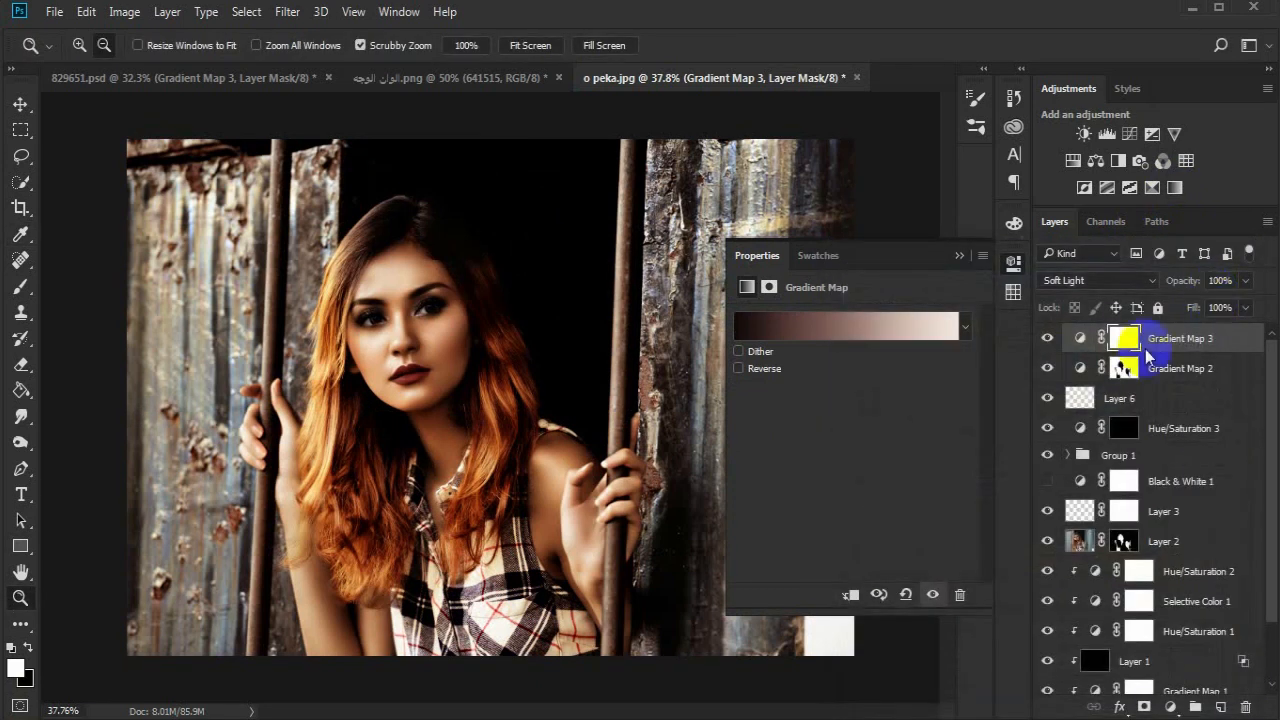
# - Replace the Gradient Map 3 mask with a copy of Layer 2's mask
pyautogui.click(1124, 342)
pyautogui.click(1125, 371)
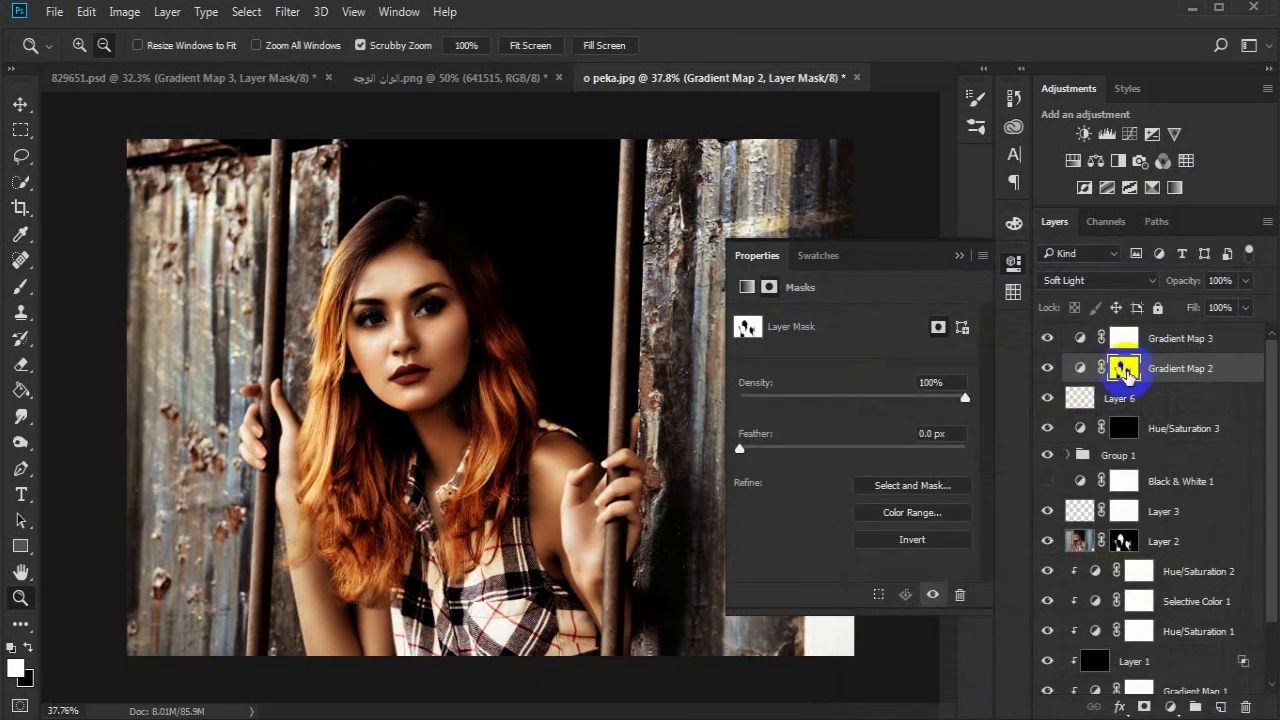
pyautogui.click(1124, 541)
pyautogui.click(1198, 338)
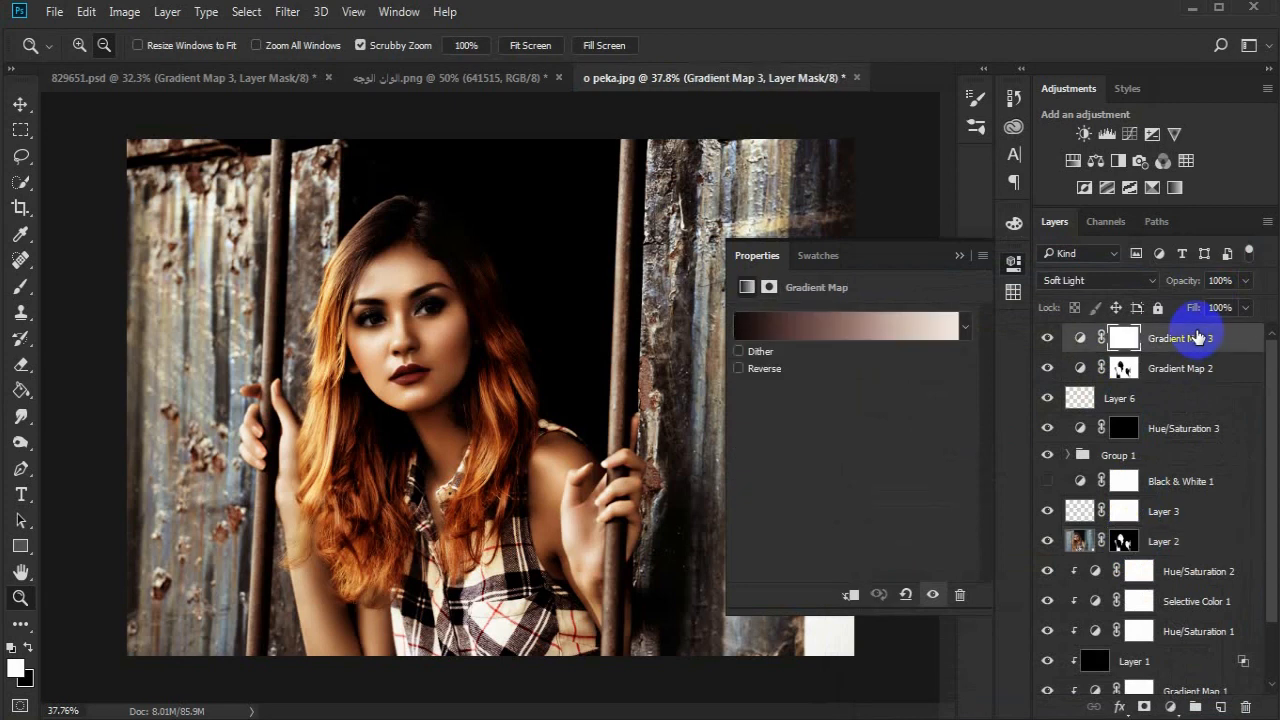
pyautogui.keyDown('alt'); pyautogui.click(1124, 541); pyautogui.keyUp('alt')
pyautogui.moveTo(1124, 541); pyautogui.dragTo(1124, 341)
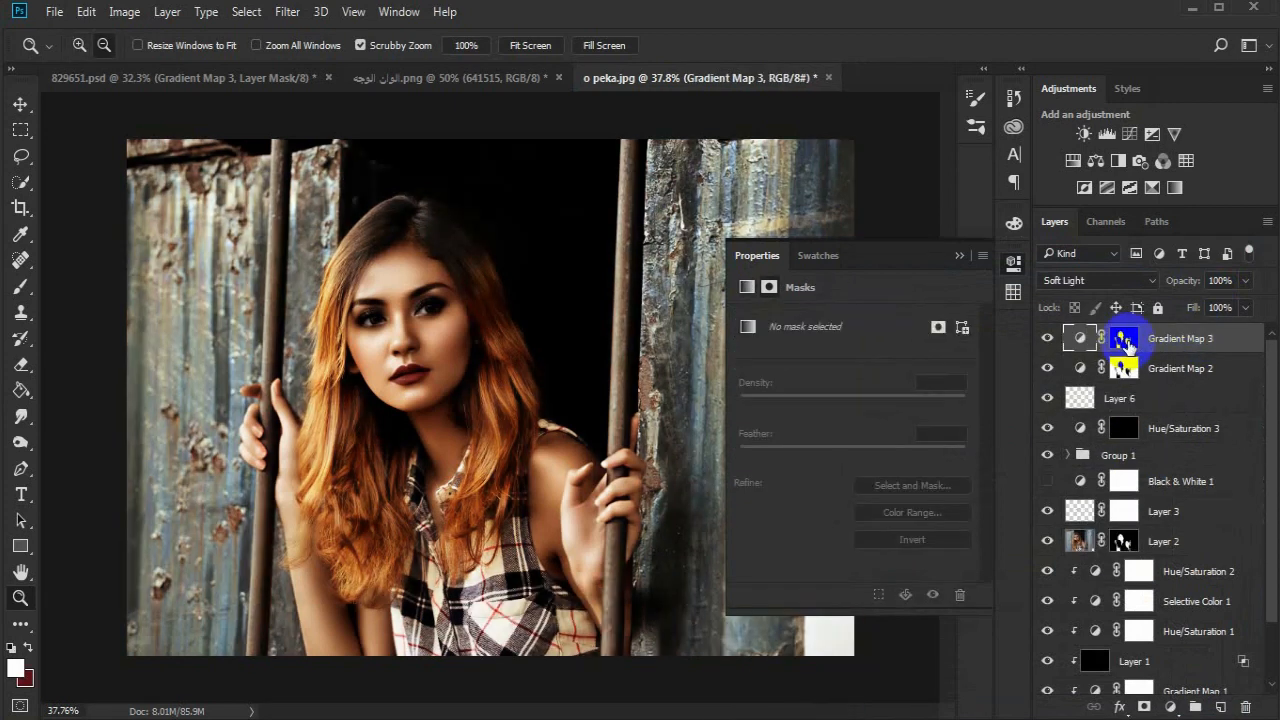
# - Lower the opacity of Gradient Map 3 to 59%
pyautogui.click(1047, 339)
pyautogui.click(959, 256)
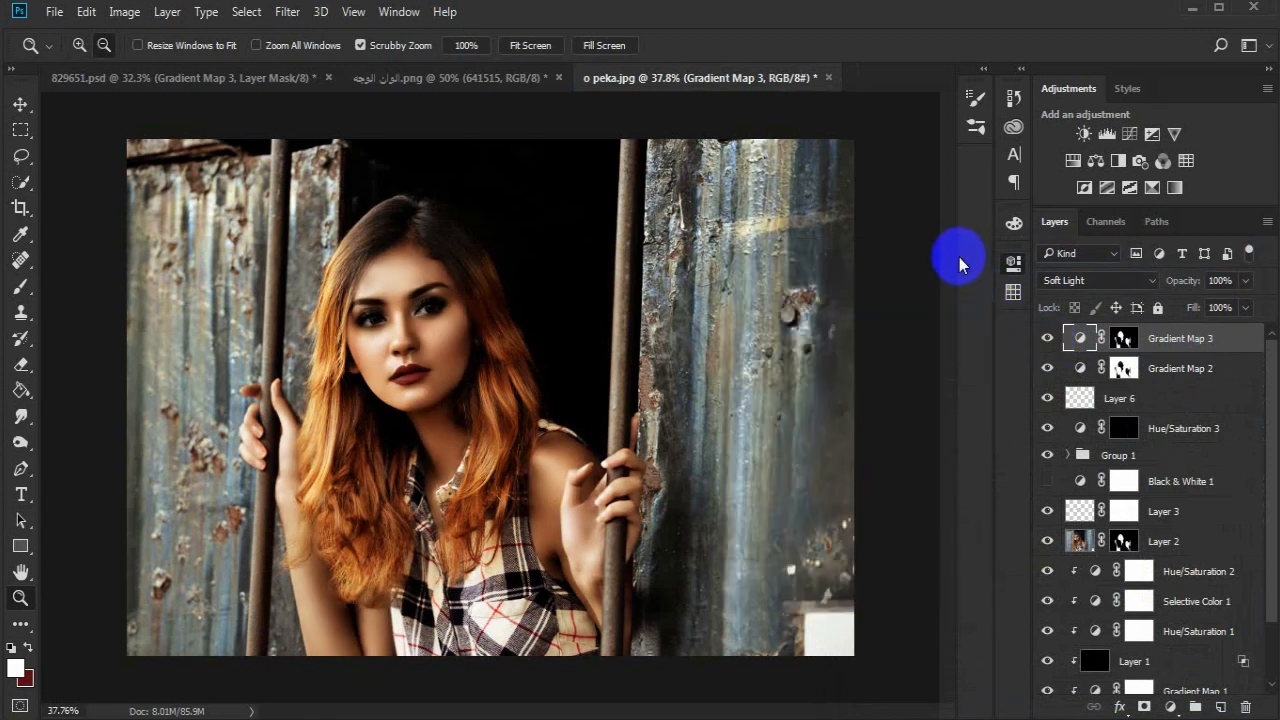
pyautogui.moveTo(1192, 288); pyautogui.dragTo(1178, 287)
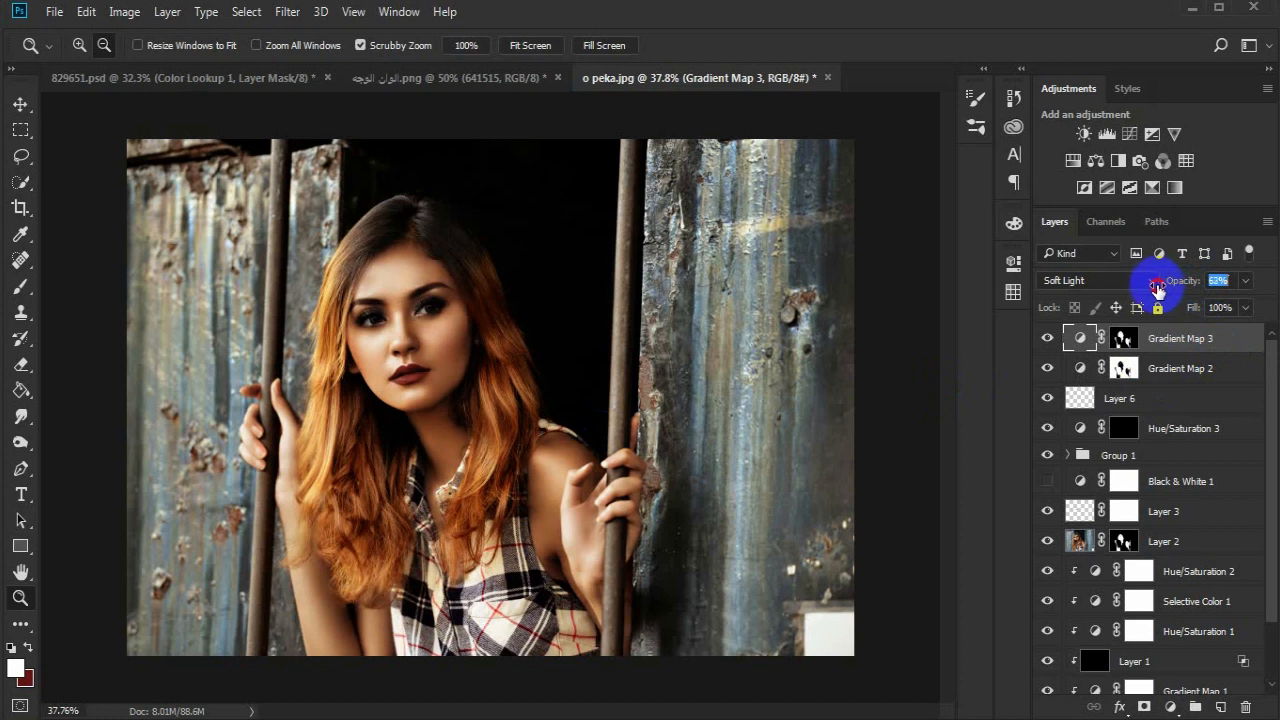
# - Add a Color Lookup adjustment layer with the HorrorBlue.3DL file and lower its opacity to 50%
pyautogui.click(1186, 160)
pyautogui.click(951, 322)
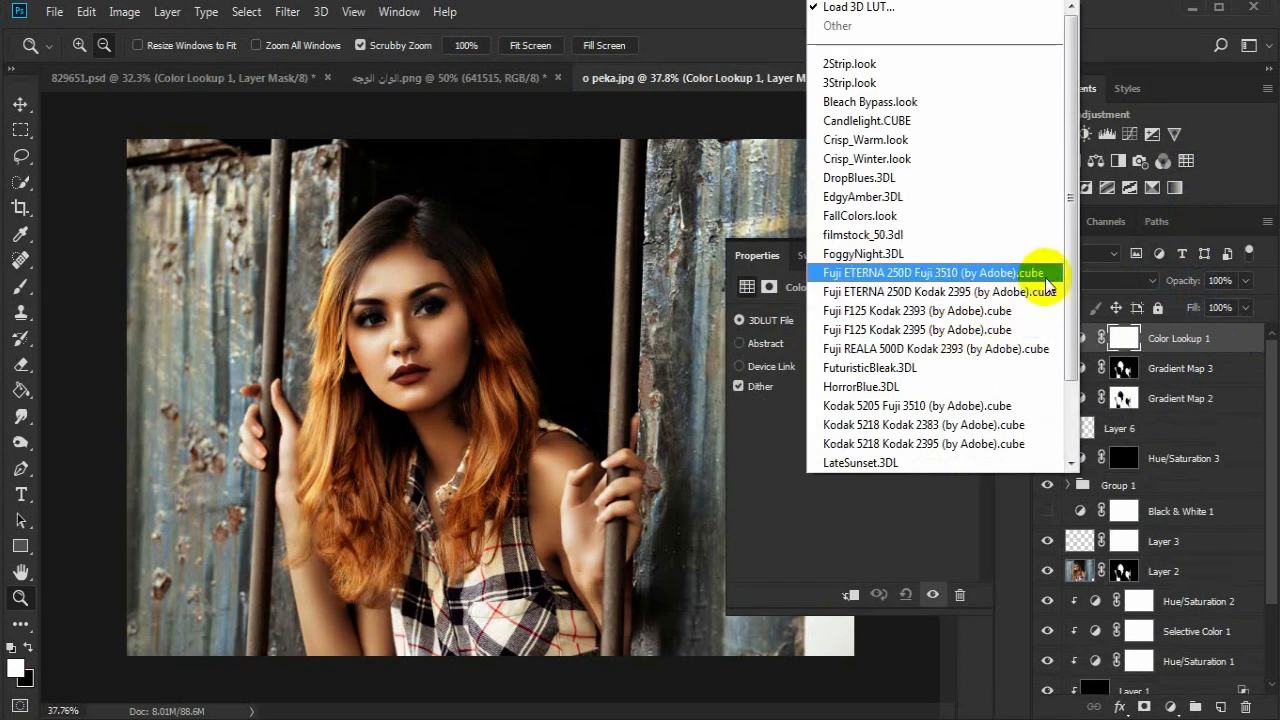
pyautogui.scroll(-2, 1060, 322)
pyautogui.click(983, 293)
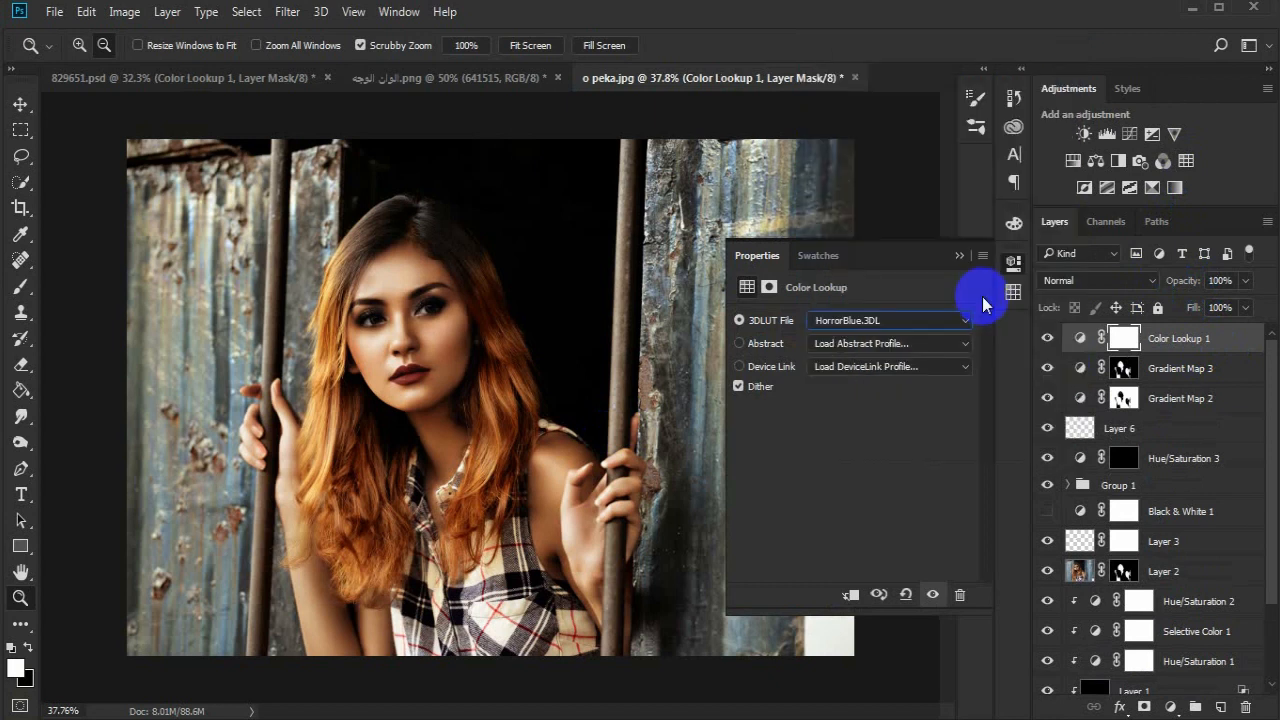
pyautogui.click(957, 251)
pyautogui.moveTo(1193, 283); pyautogui.dragTo(1159, 281)
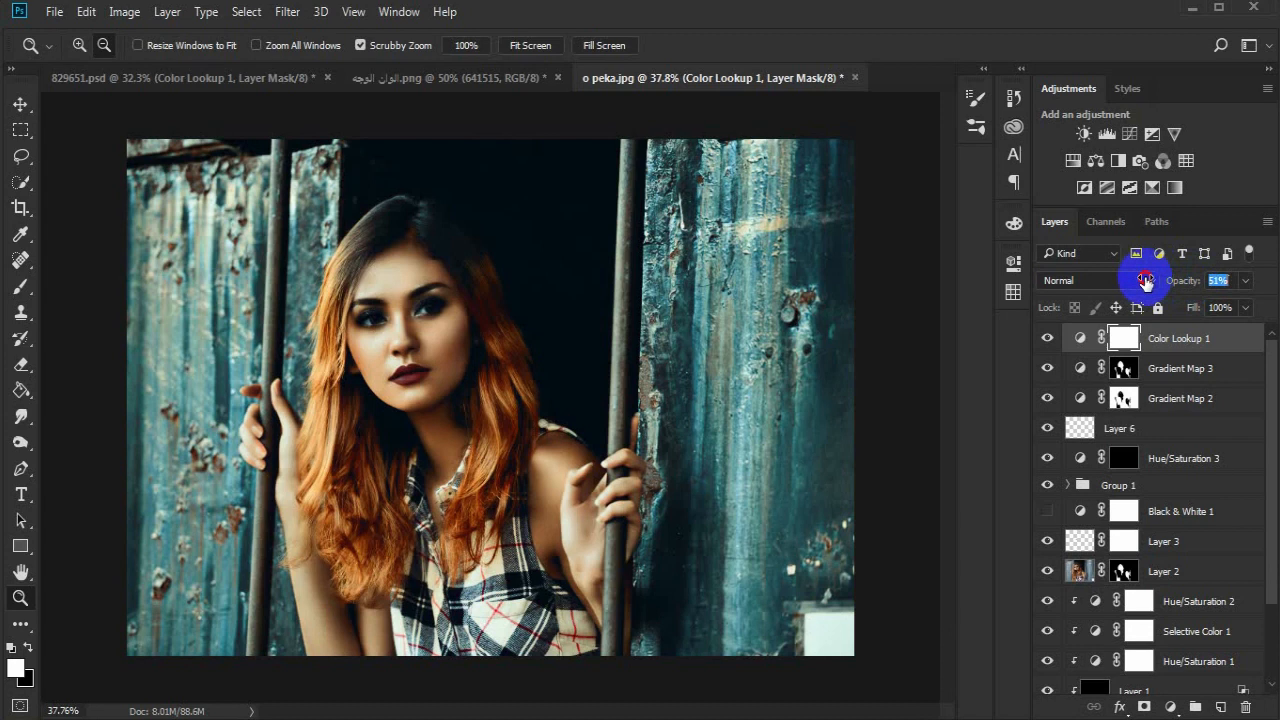
pyautogui.click(1047, 339)
pyautogui.click(1047, 339)
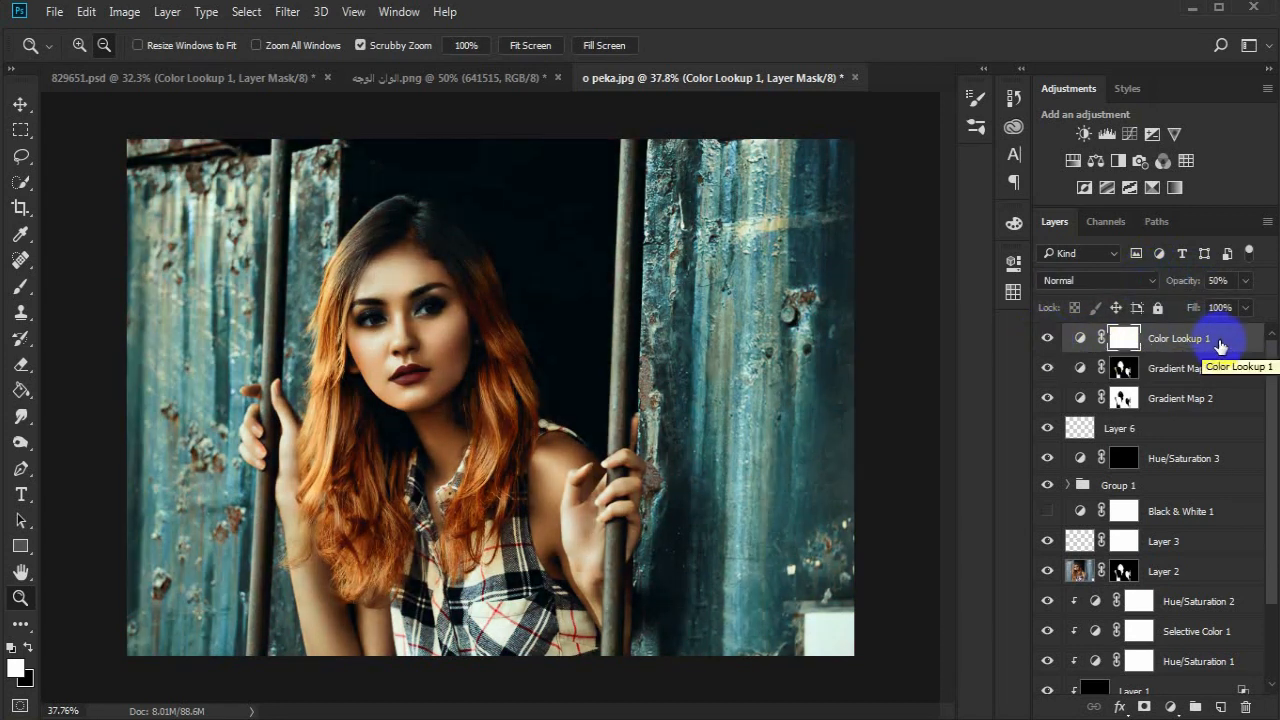
# - Add a Hue/Saturation adjustment layer, target the Reds by sampling the portrait, and set their saturation to -14
pyautogui.click(1073, 162)
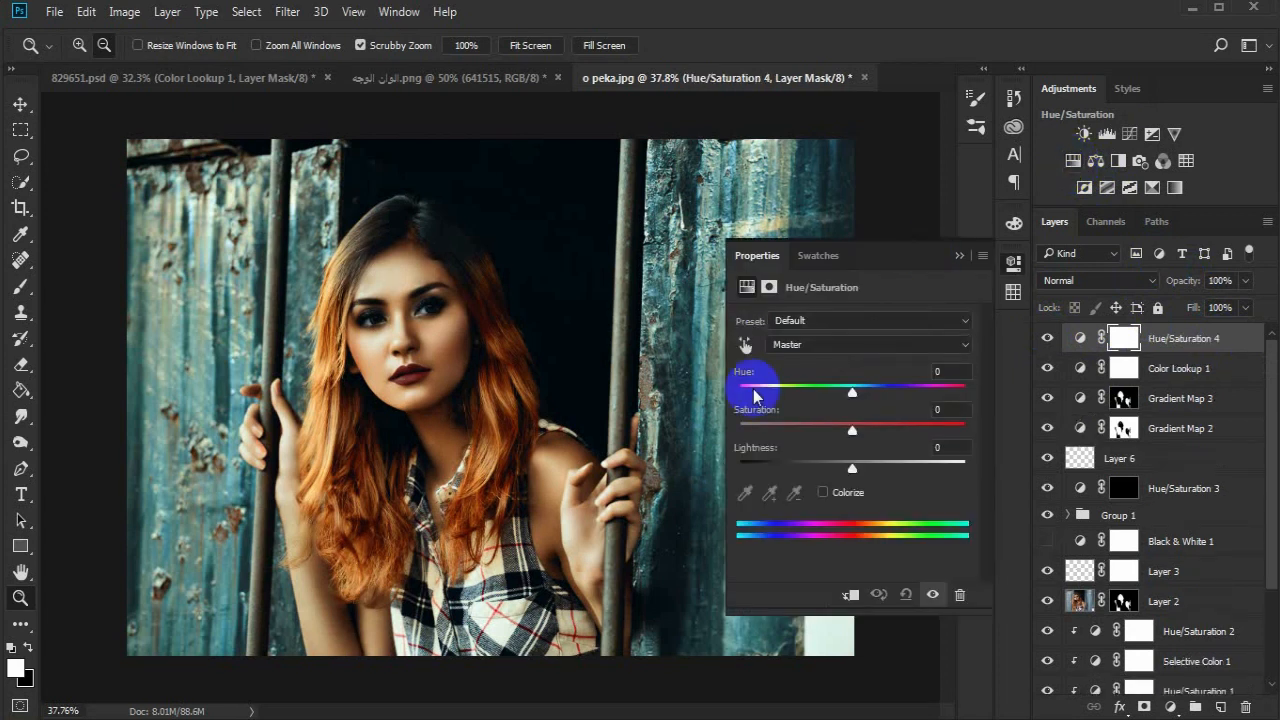
pyautogui.click(745, 345)
pyautogui.click(466, 345)
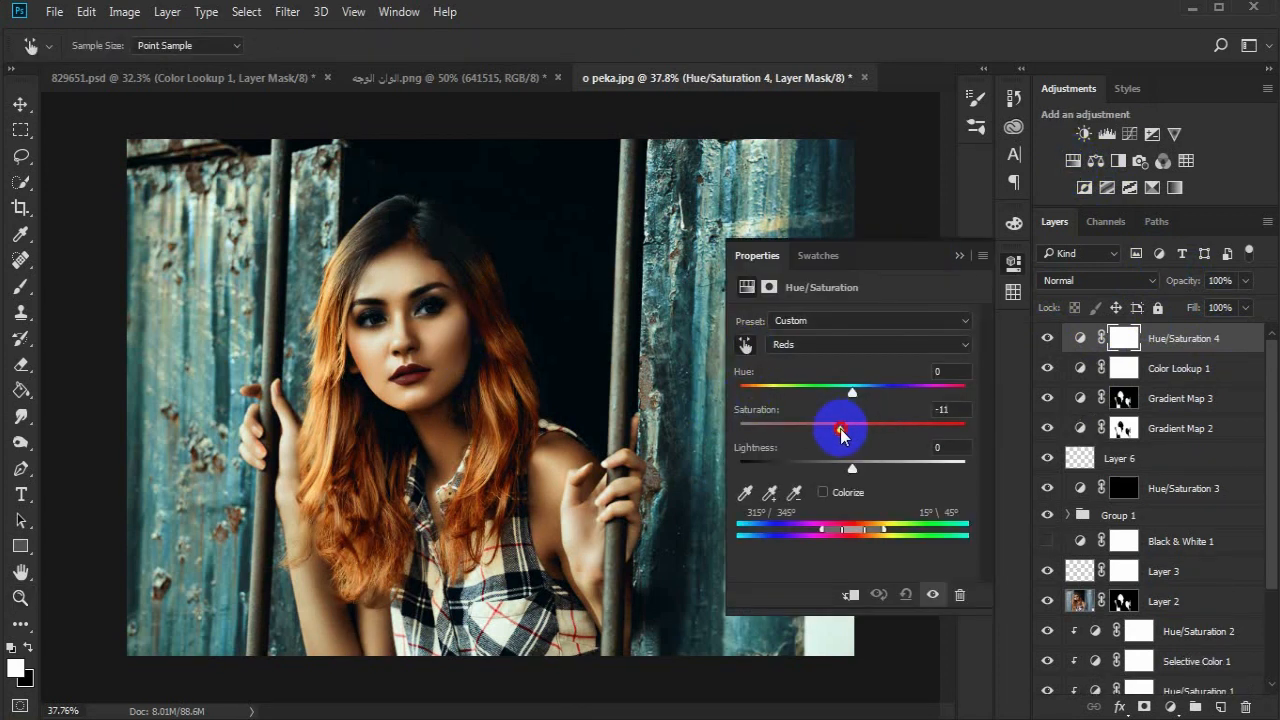
pyautogui.moveTo(832, 431); pyautogui.dragTo(828, 434)
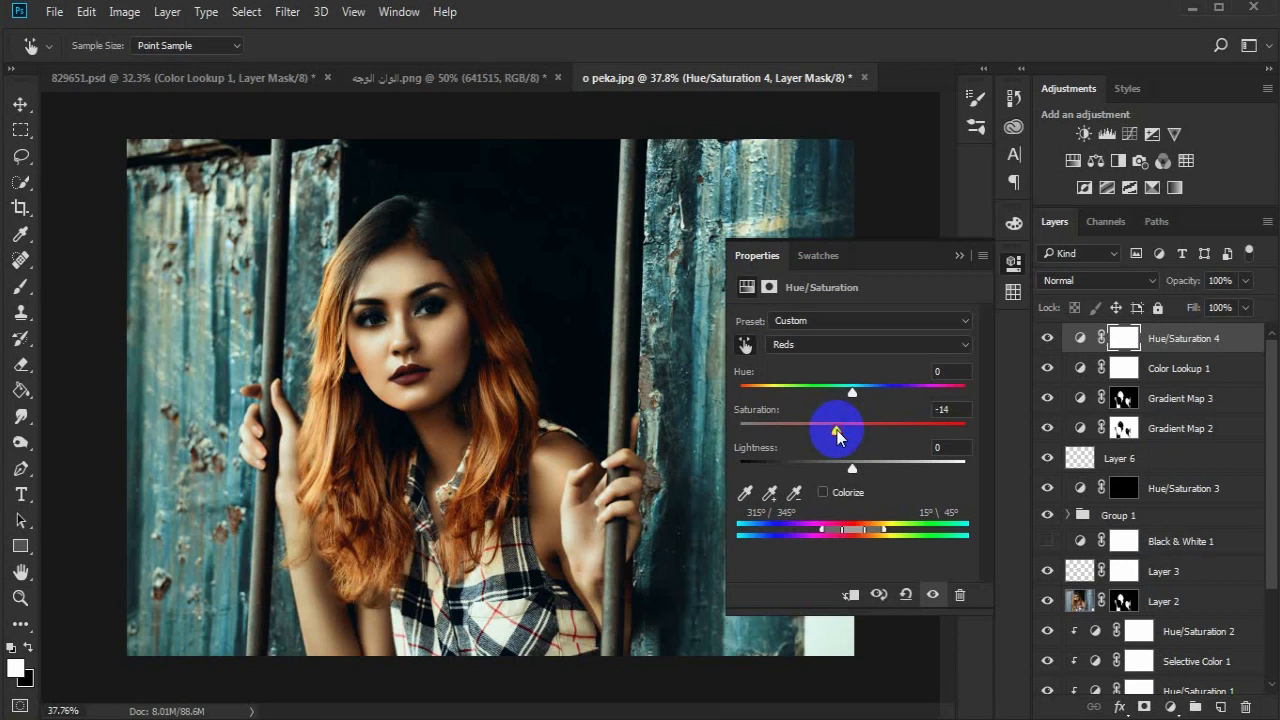
# - Replace the Hue/Saturation 4 mask with a copy of Layer 2's mask and compare the image with and without the adjustment
pyautogui.moveTo(1125, 601); pyautogui.dragTo(1124, 338)
pyautogui.press('z')
pyautogui.click(1047, 340)
pyautogui.click(1047, 340)
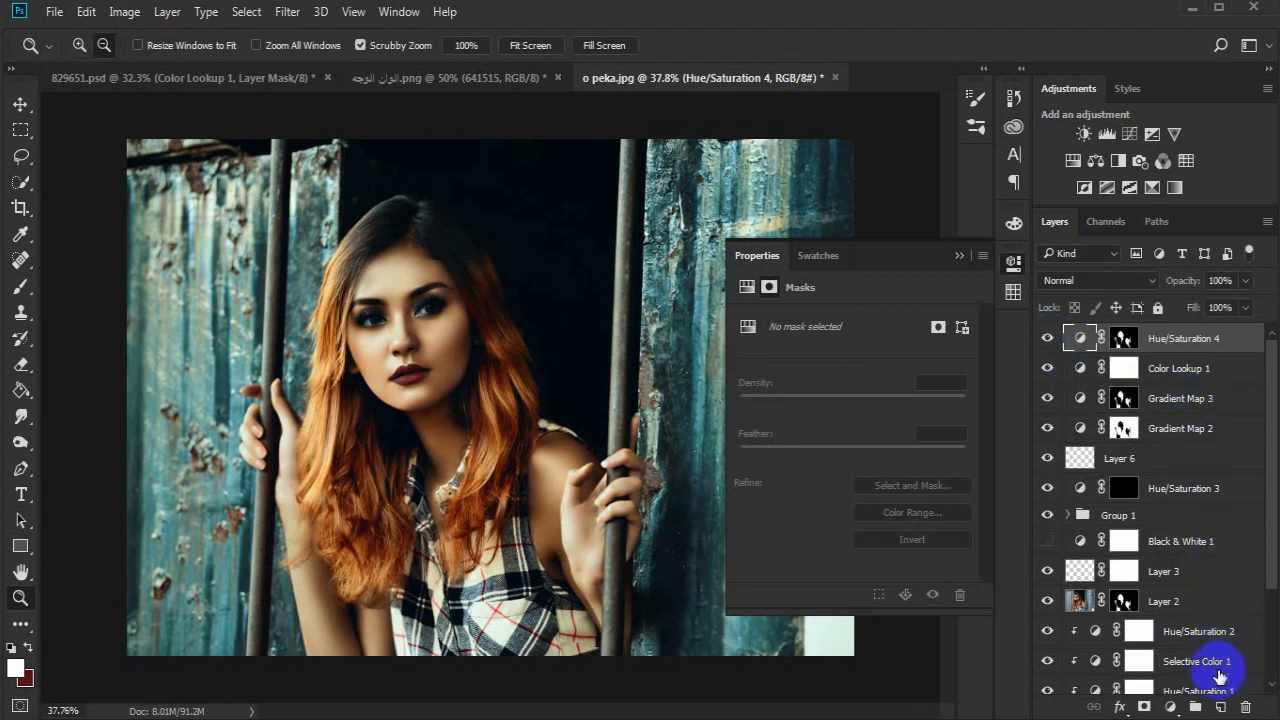
# - Create a new layer on top of the stack and stamp all visible layers into it
pyautogui.click(1220, 707)
pyautogui.click(961, 257)
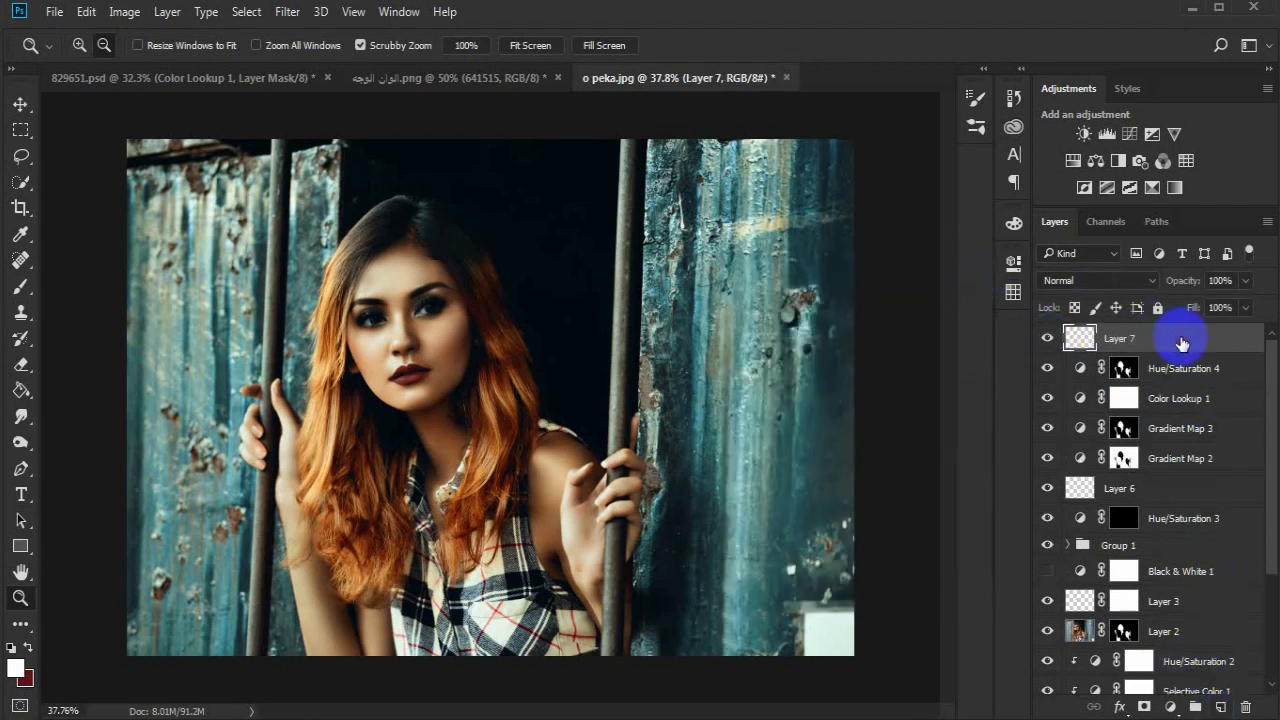
pyautogui.hotkey('ctrl', 'alt', 'shift', 'e')
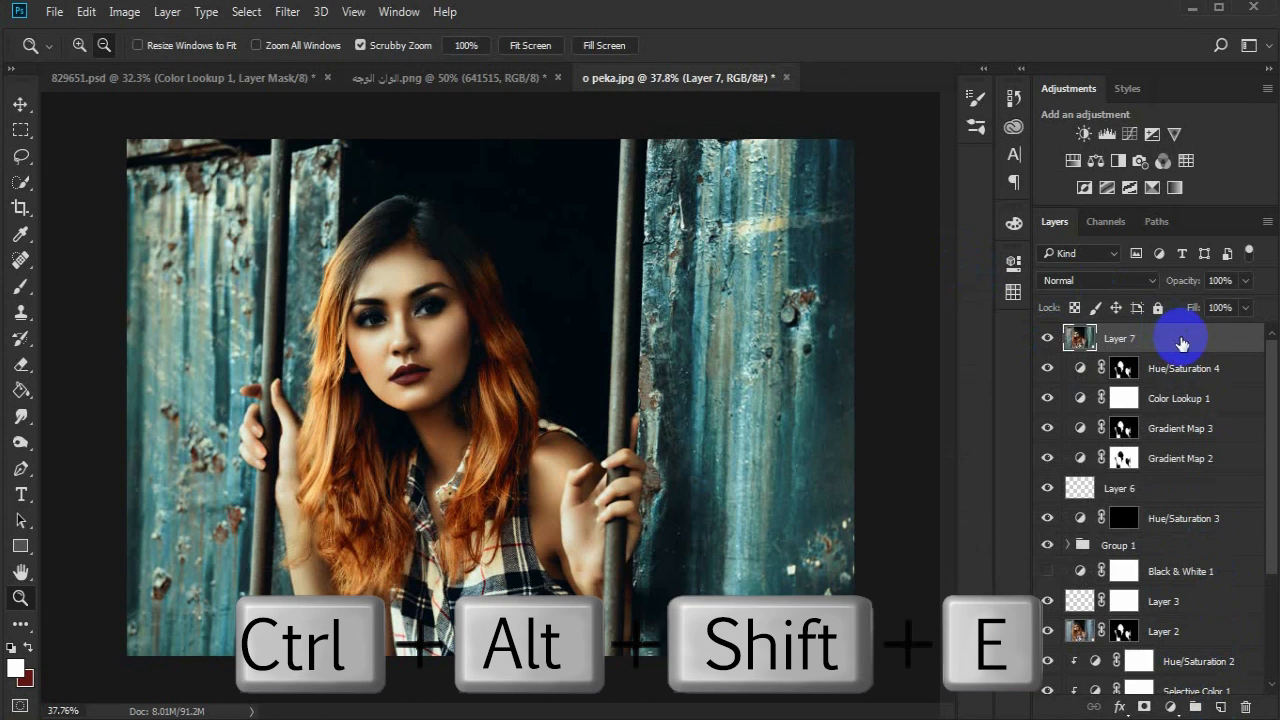
# - Apply the Camera Raw Filter to Layer 7 with parametric tone curve values of Darks +18 and Shadows +16
pyautogui.click(287, 11)
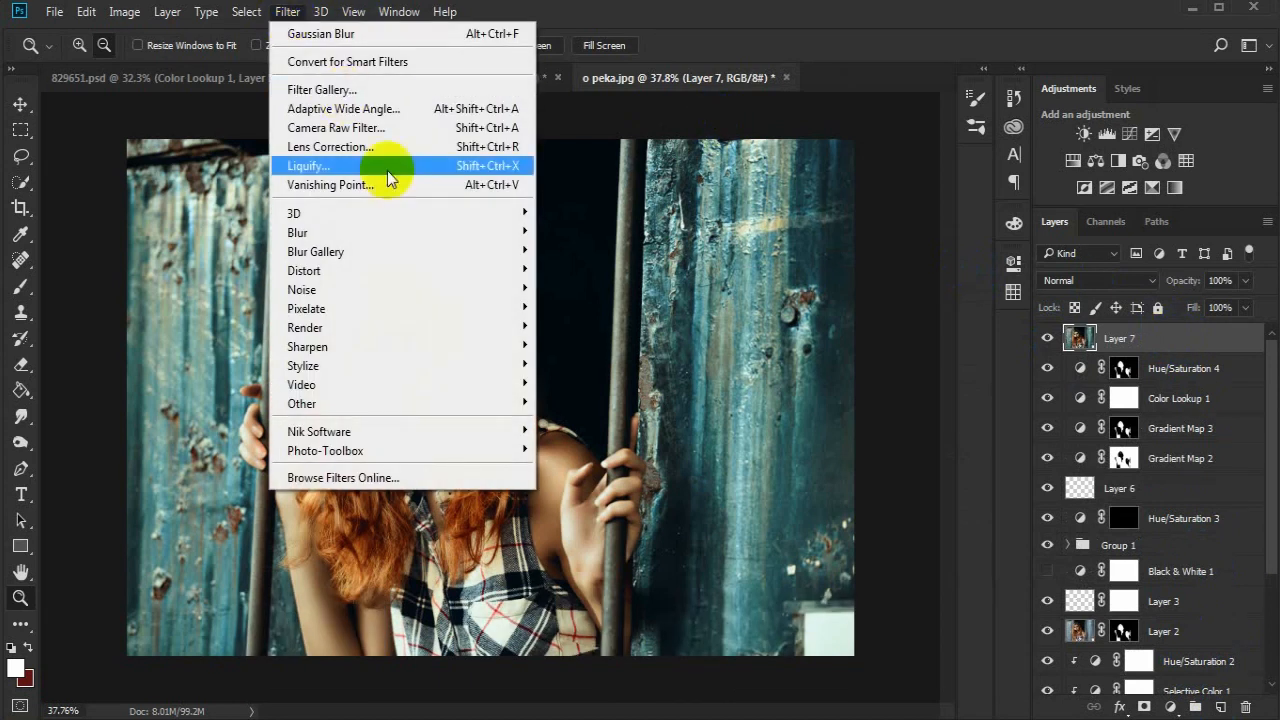
pyautogui.click(444, 130)
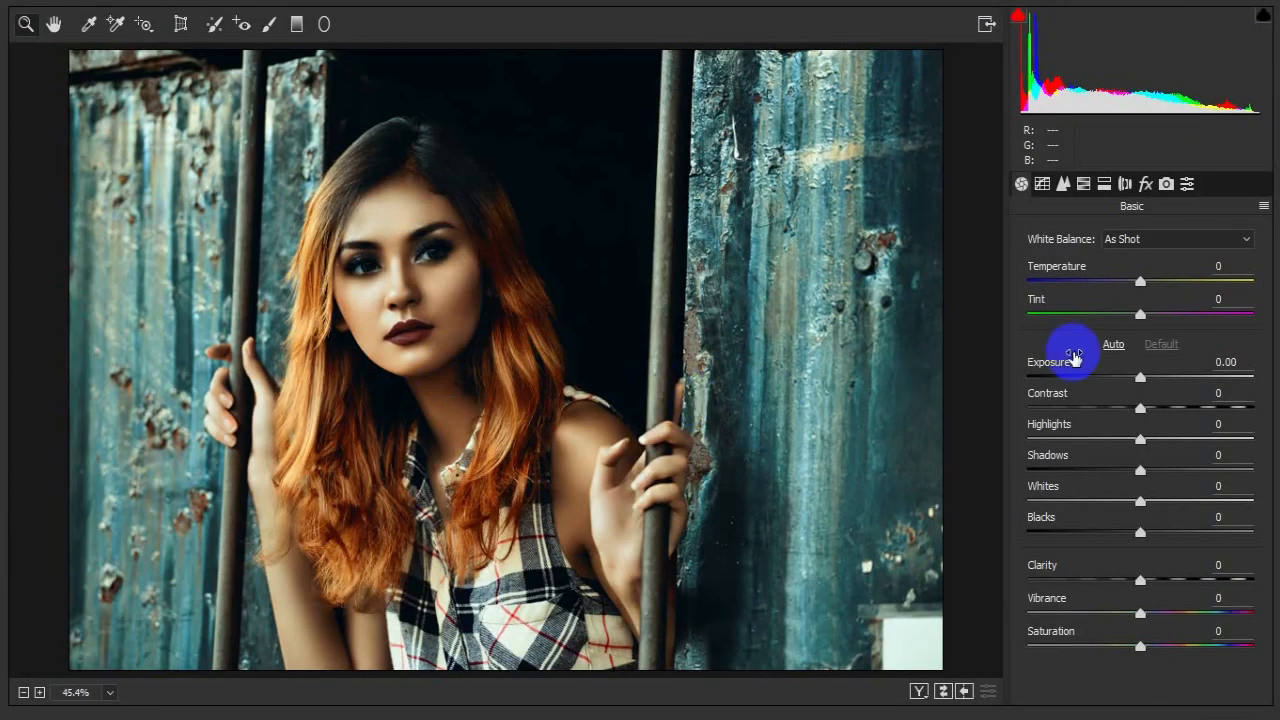
pyautogui.click(1042, 183)
pyautogui.moveTo(1140, 621); pyautogui.dragTo(1158, 652)
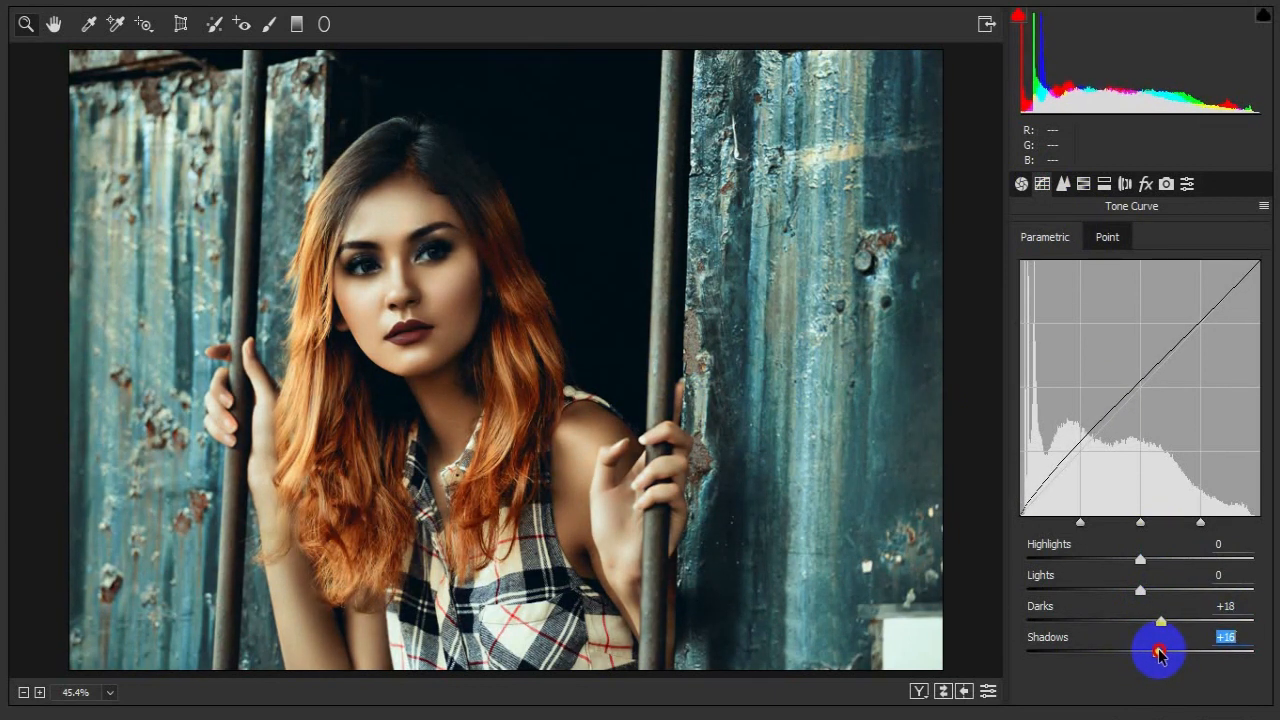
pyautogui.click(1187, 715)
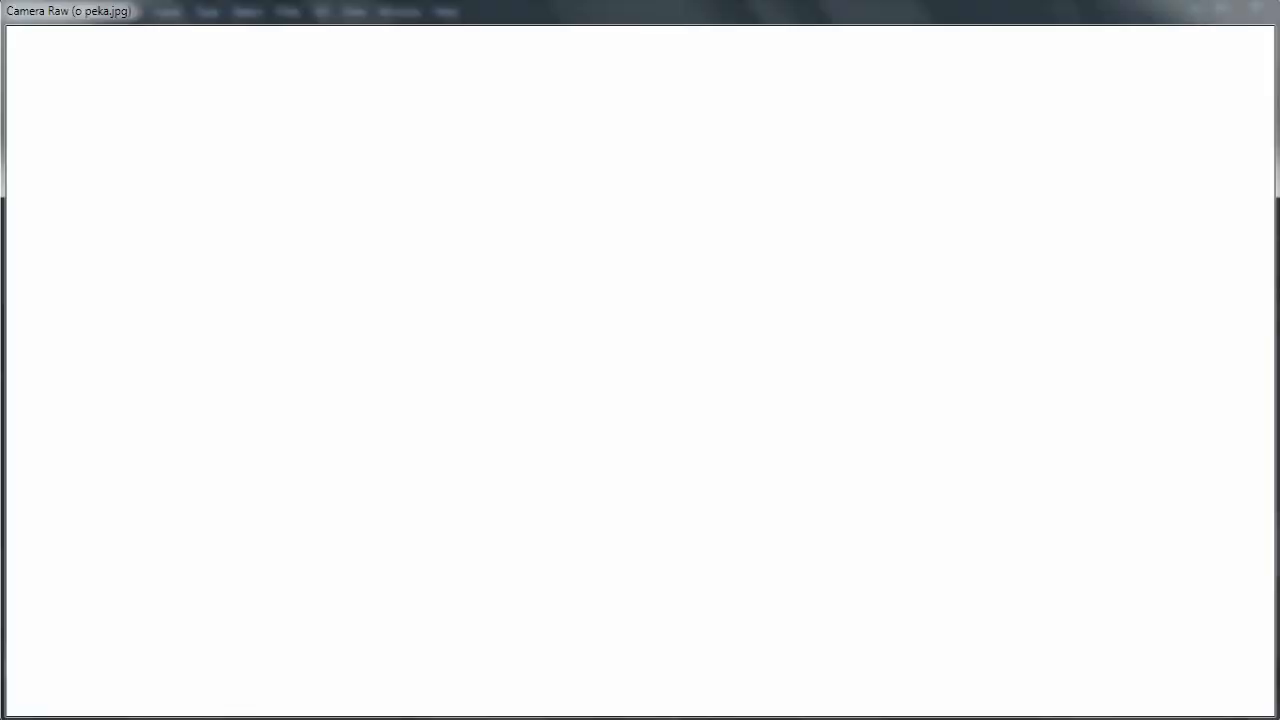
# - Copy Layer 2's mask onto Layer 7 and compare the image with and without Layer 7
pyautogui.click(1125, 632)
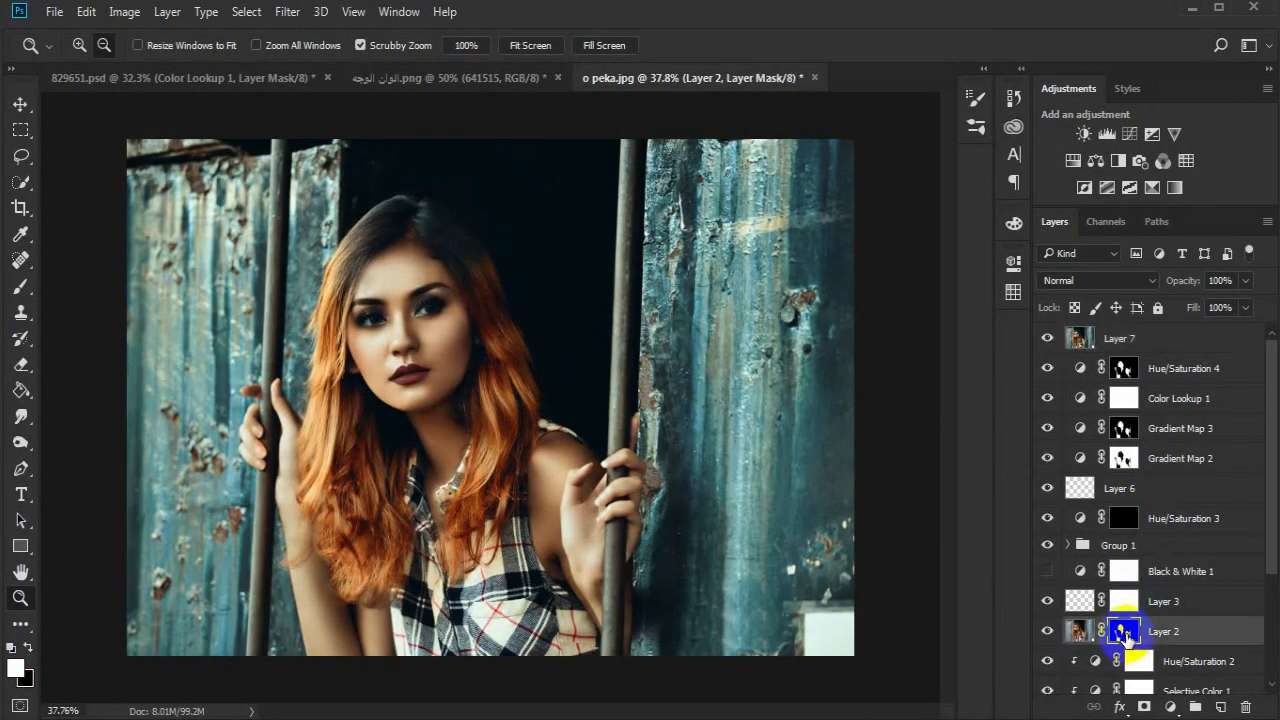
pyautogui.moveTo(1125, 638); pyautogui.dragTo(1122, 343)
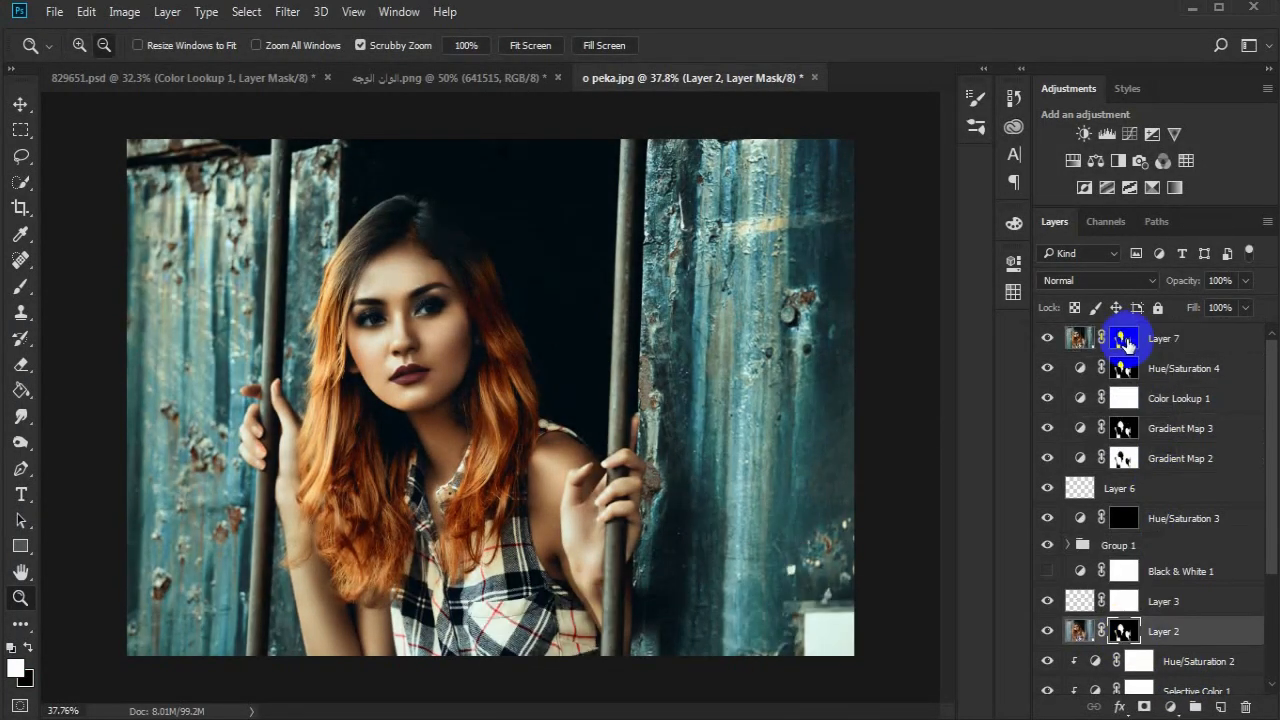
pyautogui.click(1047, 340)
pyautogui.click(1047, 340)
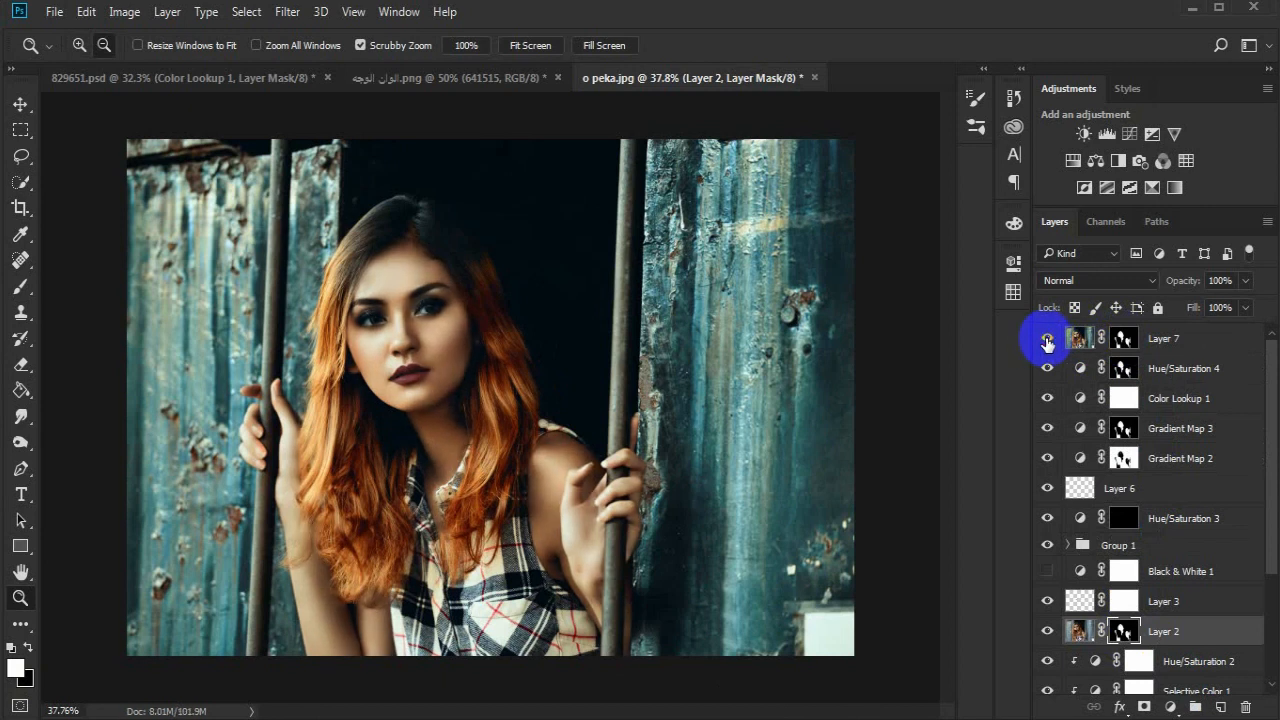
# - Compare the whole image with and without the four adjustment layers directly beneath Layer 7
pyautogui.keyDown('alt'); pyautogui.click(578, 394); pyautogui.keyUp('alt')
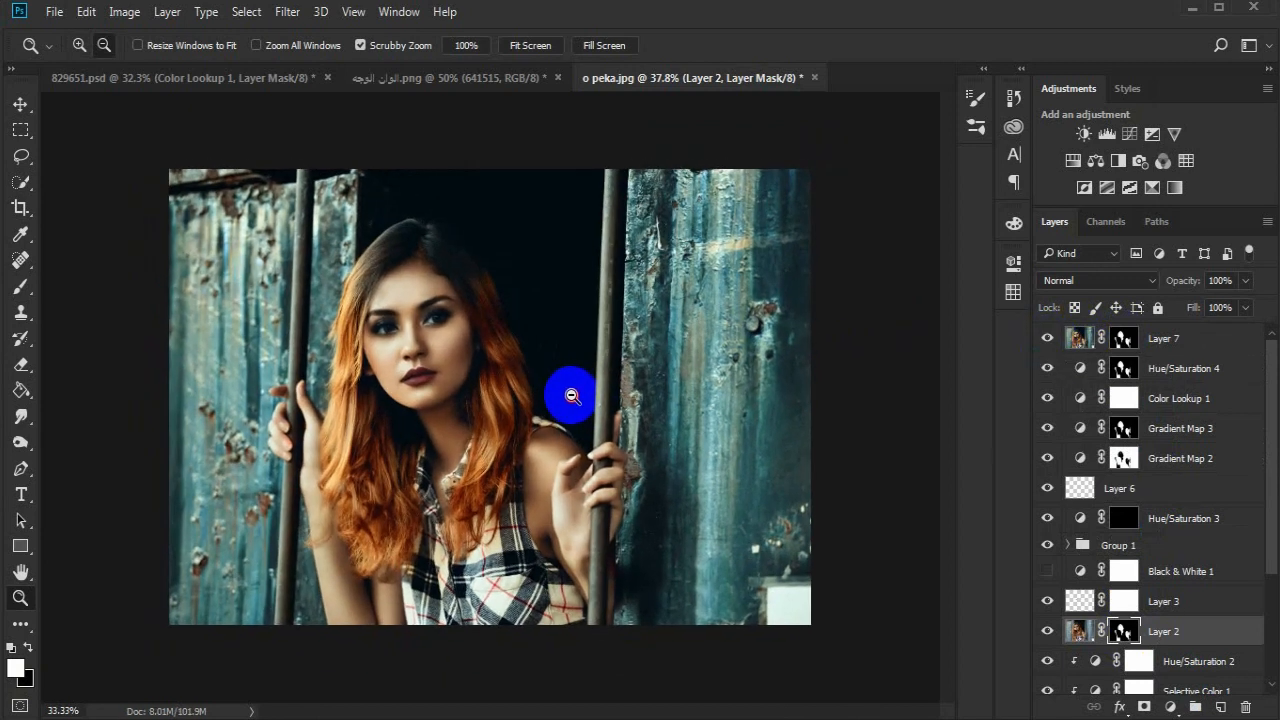
pyautogui.moveTo(1047, 458); pyautogui.dragTo(1047, 428)
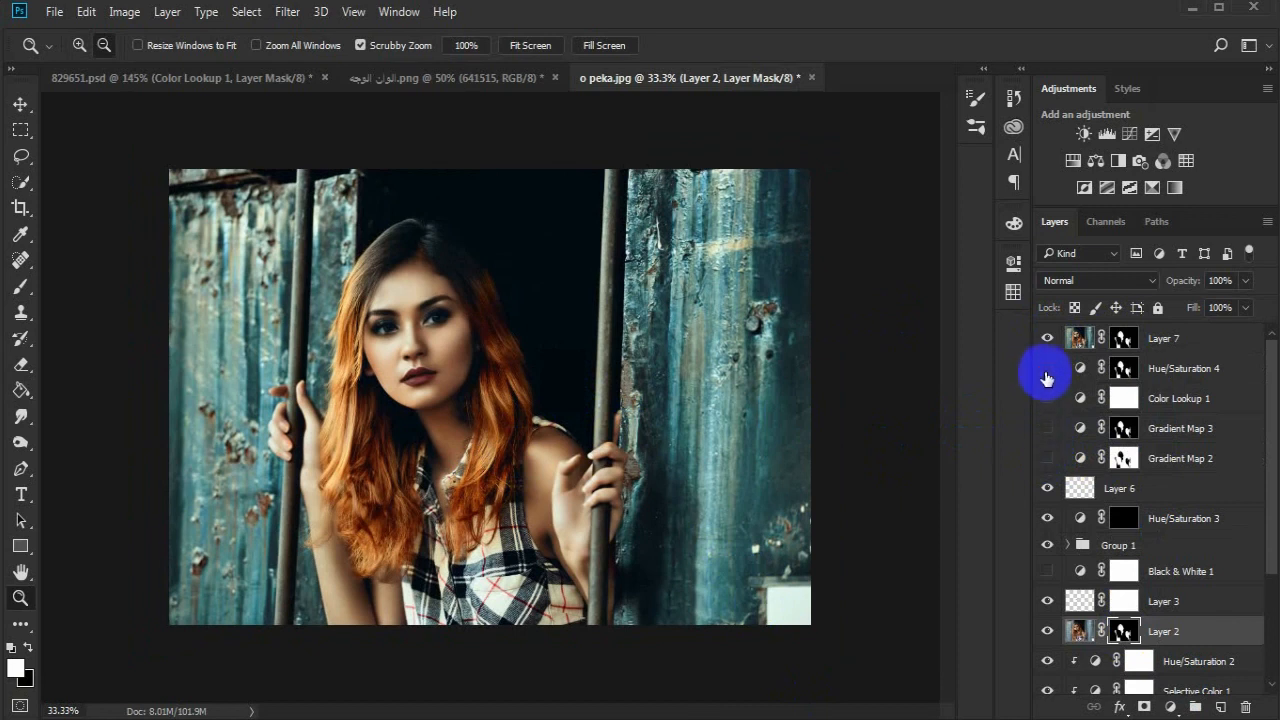
pyautogui.click(1047, 378)
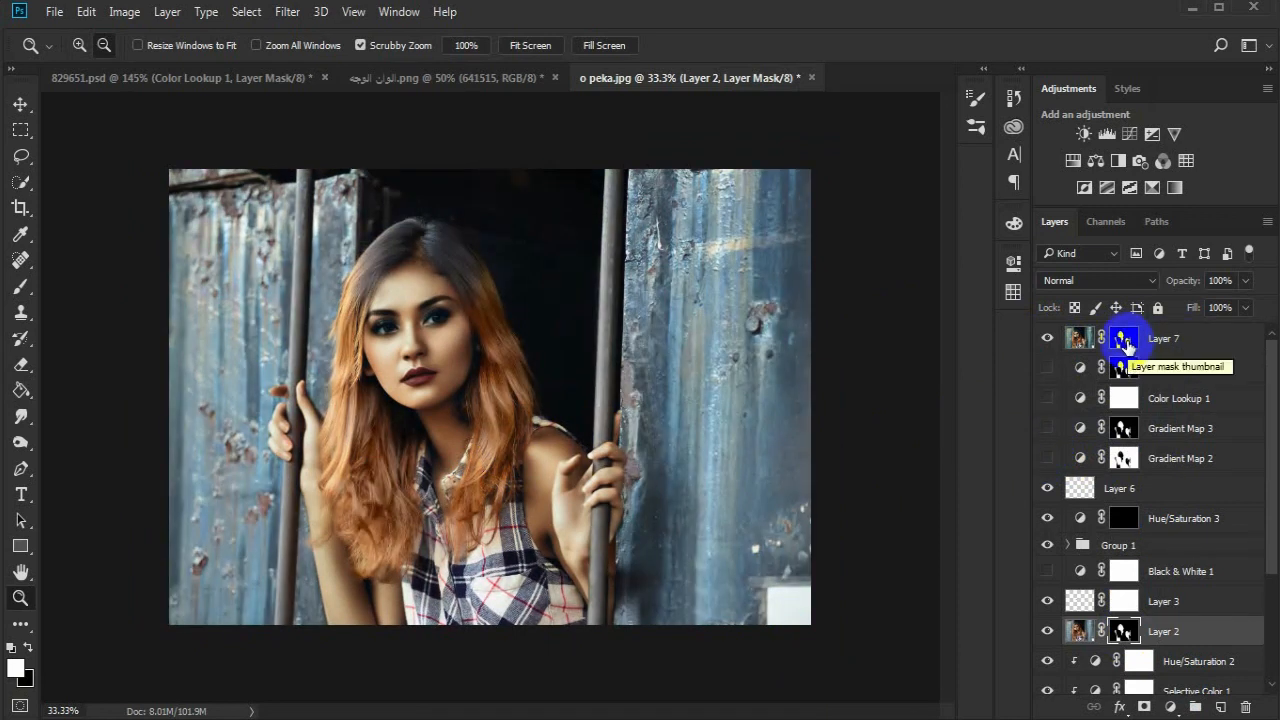
pyautogui.click(1048, 370)
pyautogui.moveTo(1048, 372); pyautogui.dragTo(1049, 457)
# - Group the layers from Layer 7 down to Gradient Map 2 and add a white layer mask to the group
pyautogui.click(1199, 349)
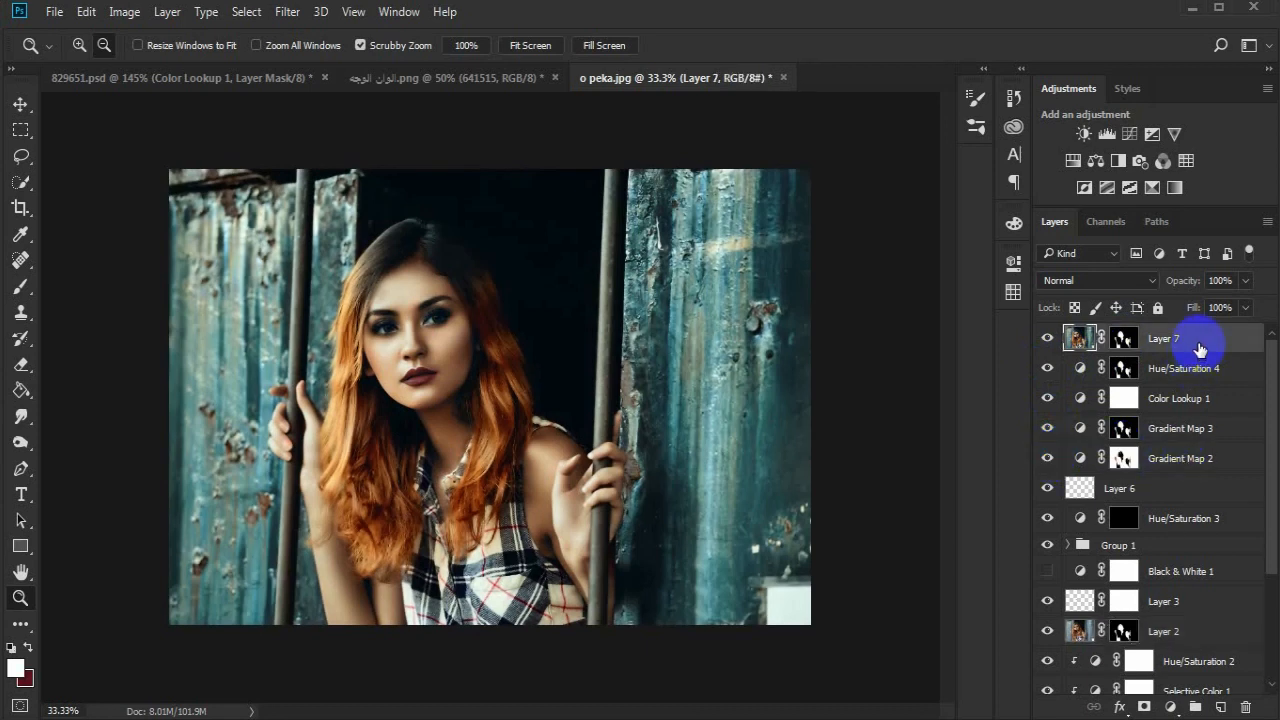
pyautogui.keyDown('shift'); pyautogui.click(1194, 463); pyautogui.keyUp('shift')
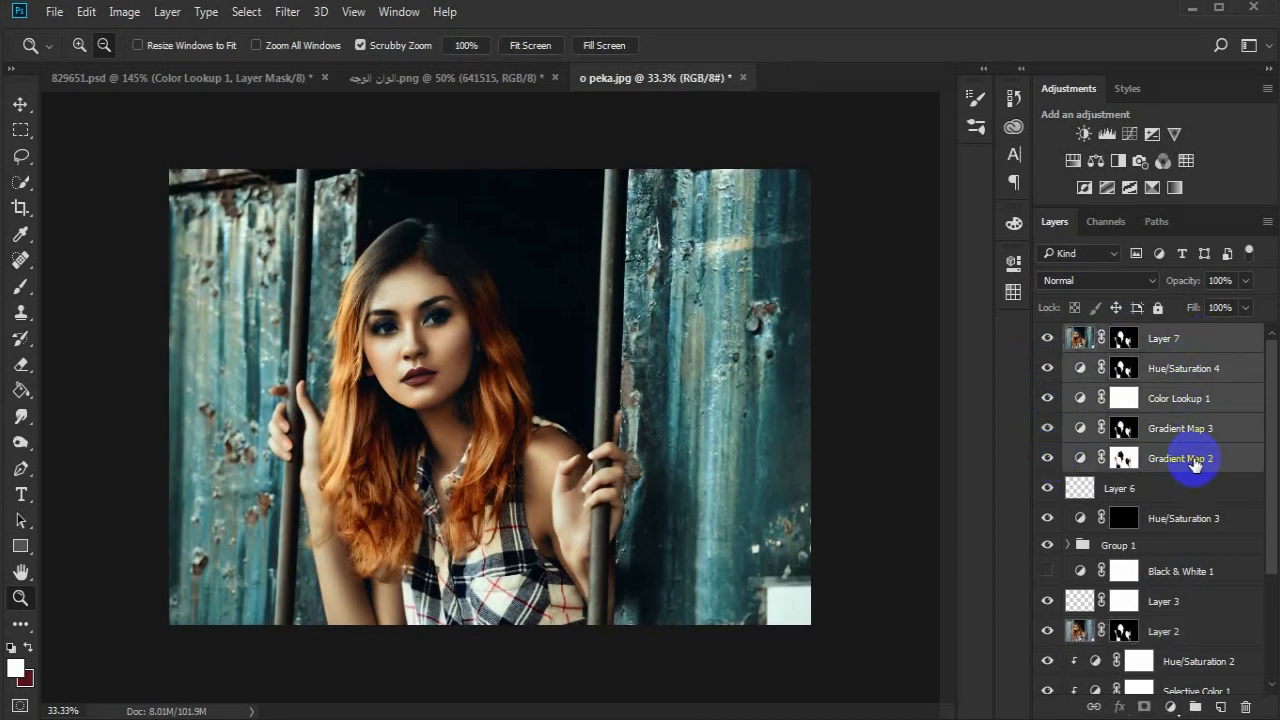
pyautogui.click(1195, 707)
pyautogui.click(1144, 707)
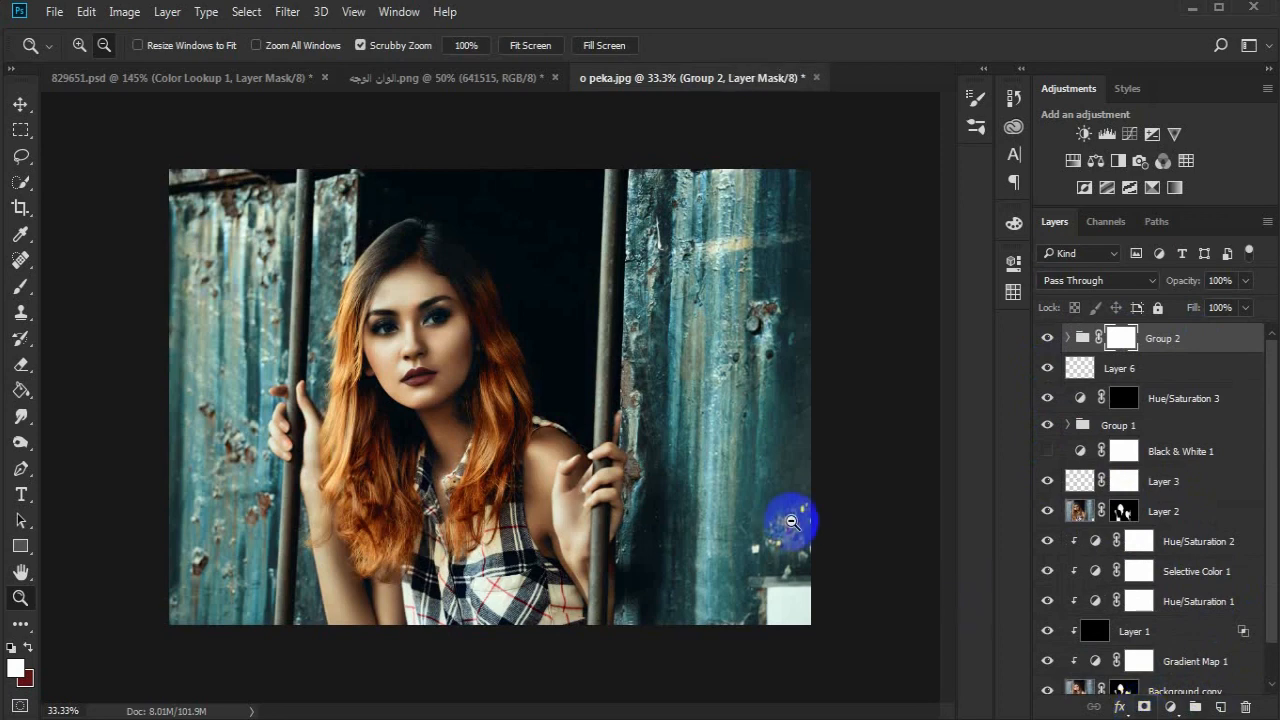
# - Paint black over both eyes and their eyeshadow on Group 2's mask with a soft round brush at 0% hardness, about 45 to 51 px
pyautogui.moveTo(424, 312); pyautogui.dragTo(569, 295)
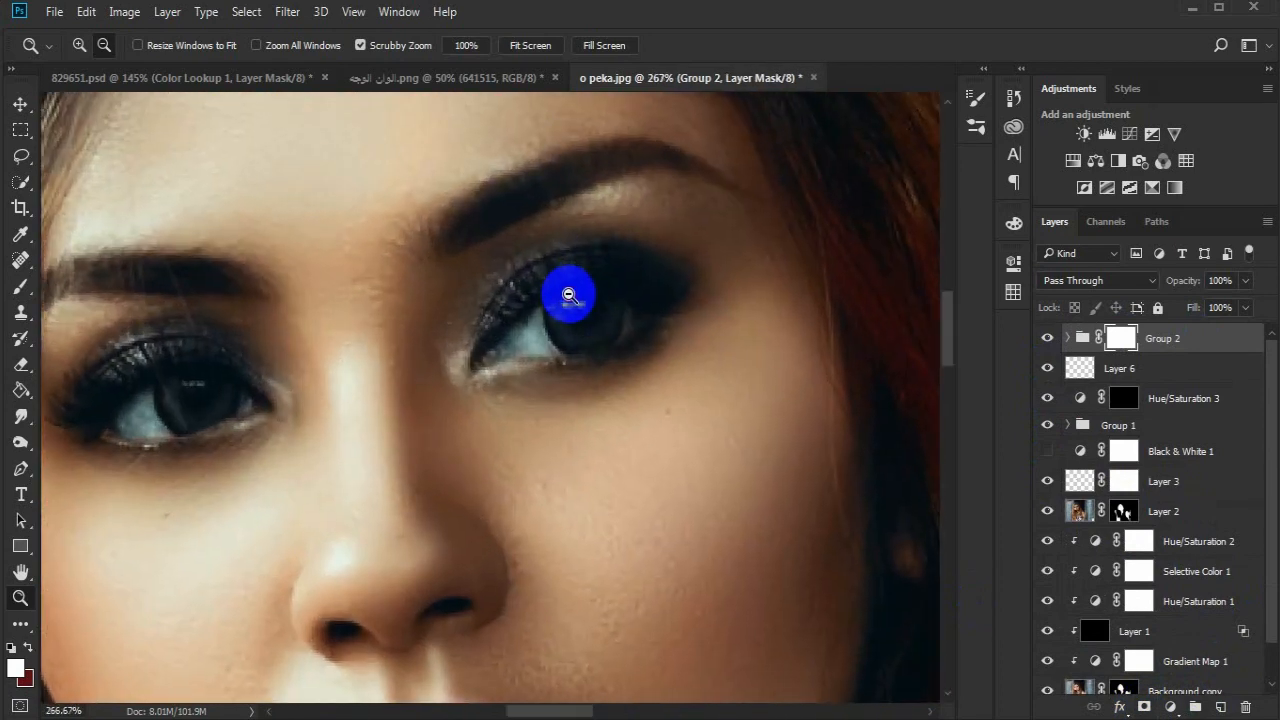
pyautogui.moveTo(411, 377); pyautogui.dragTo(479, 395)
pyautogui.click(21, 286)
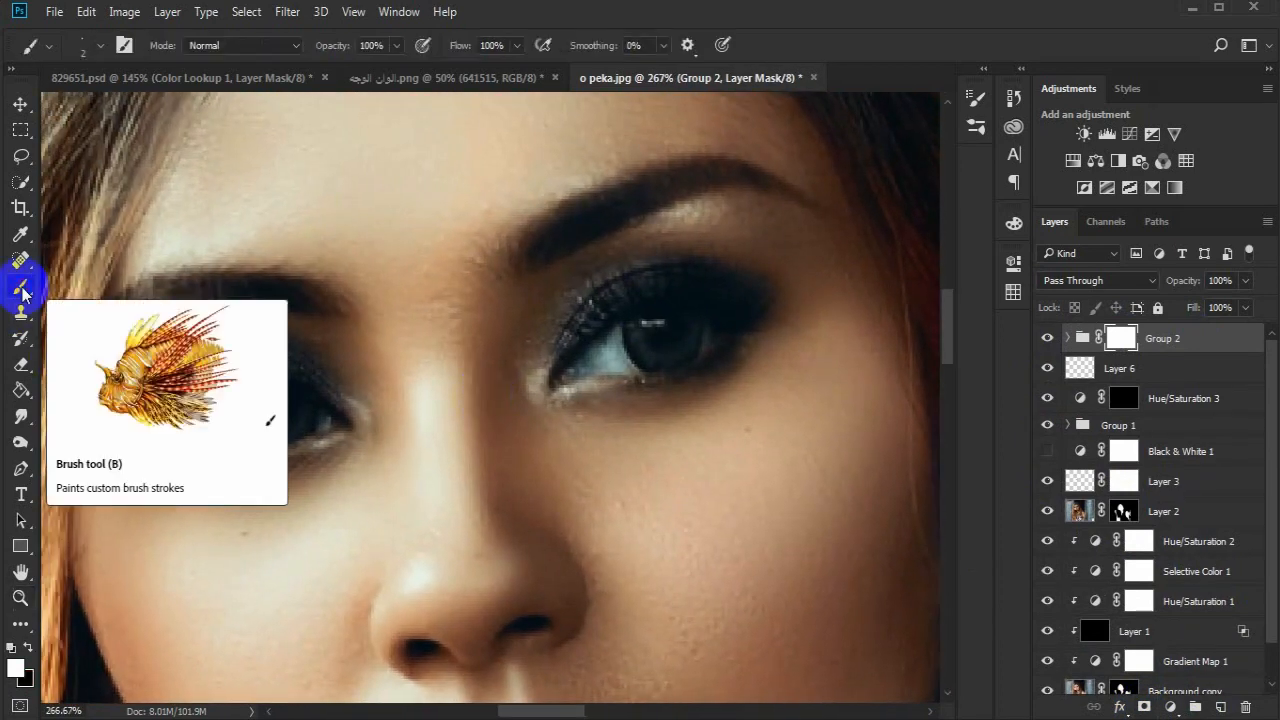
pyautogui.click(10, 647)
pyautogui.click(235, 428)
pyautogui.rightClick(235, 428)
pyautogui.click(391, 441)
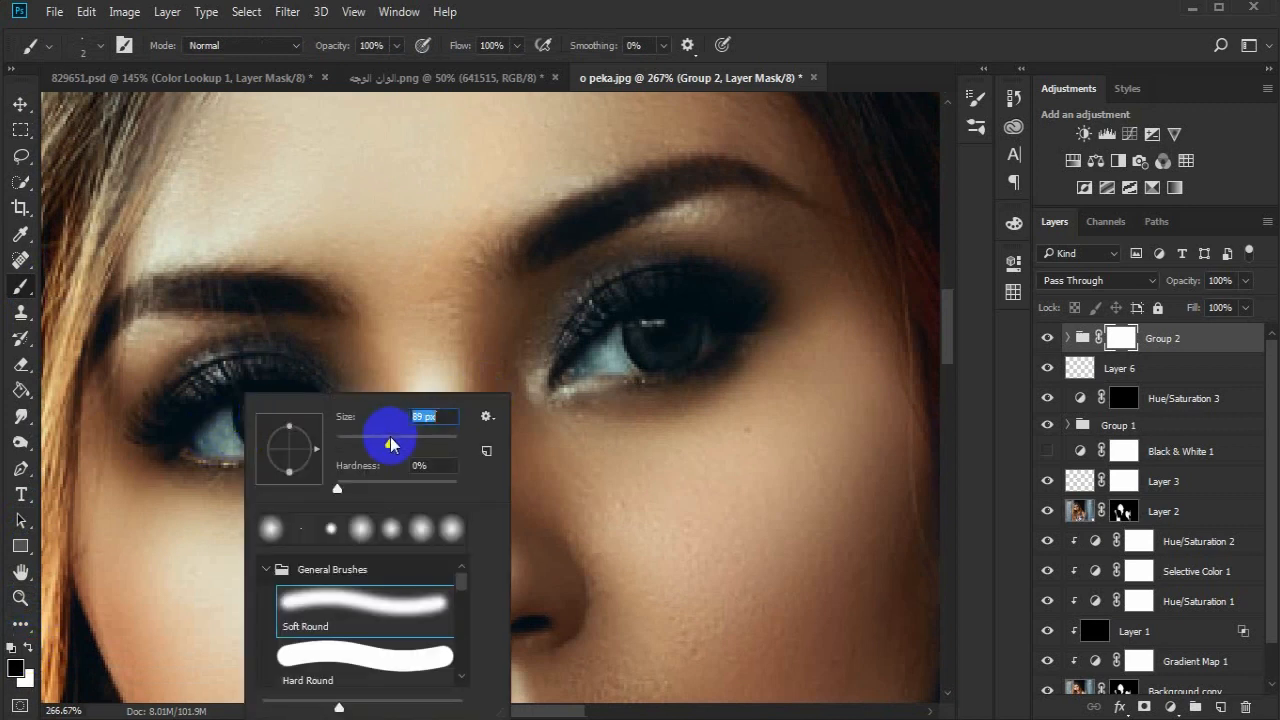
pyautogui.click(836, 58)
pyautogui.press('[')
pyautogui.press('[')
pyautogui.press('[')
pyautogui.press('[')
pyautogui.press('[')
pyautogui.press('[')
pyautogui.press('[')
pyautogui.press('[')
pyautogui.press('[')
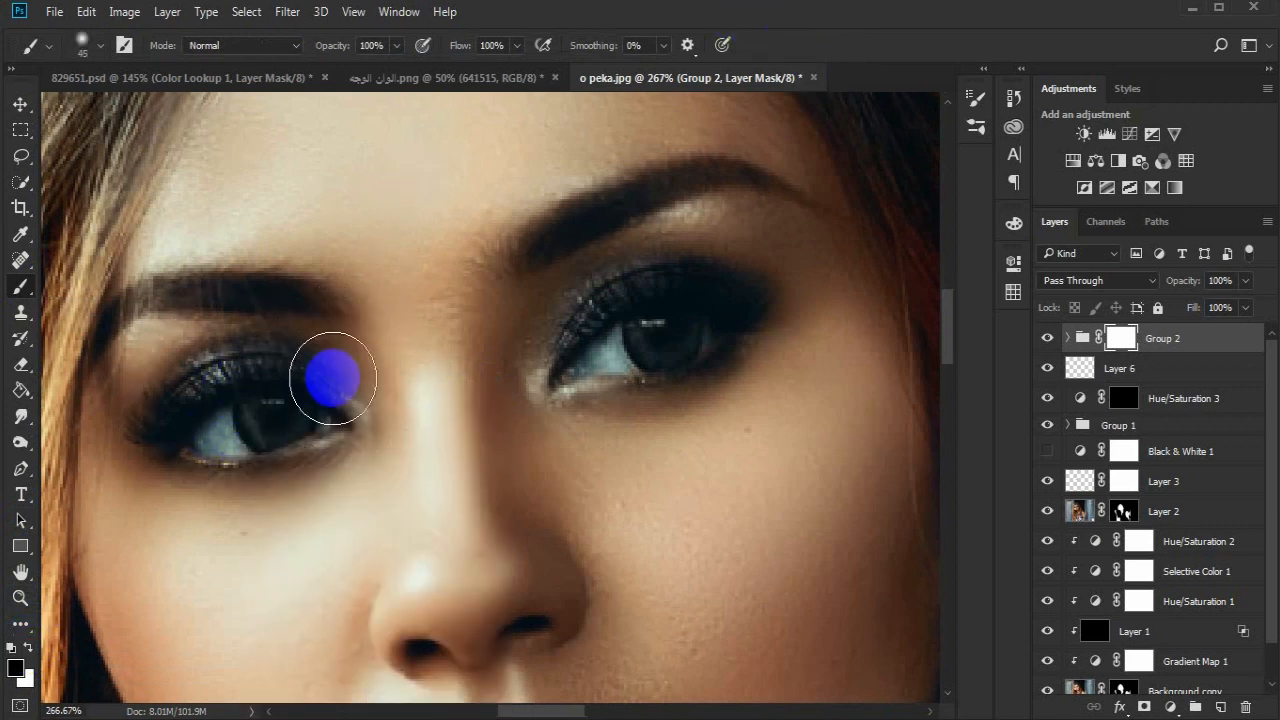
pyautogui.moveTo(290, 405)
pyautogui.mouseDown()
pyautogui.moveTo(207, 444)
pyautogui.moveTo(256, 414)
pyautogui.moveTo(291, 414)
pyautogui.moveTo(276, 427)
pyautogui.moveTo(317, 420)
pyautogui.moveTo(296, 402)
pyautogui.moveTo(221, 393)
pyautogui.moveTo(166, 447)
pyautogui.moveTo(303, 410)
pyautogui.moveTo(330, 423)
pyautogui.moveTo(187, 442)
pyautogui.mouseUp()
pyautogui.moveTo(600, 368)
pyautogui.mouseDown()
pyautogui.moveTo(565, 375)
pyautogui.moveTo(673, 327)
pyautogui.moveTo(662, 324)
pyautogui.moveTo(710, 334)
pyautogui.moveTo(643, 353)
pyautogui.moveTo(702, 323)
pyautogui.moveTo(739, 322)
pyautogui.moveTo(655, 315)
pyautogui.moveTo(570, 353)
pyautogui.moveTo(724, 327)
pyautogui.moveTo(651, 343)
pyautogui.mouseUp()
pyautogui.rightClick(651, 343)
pyautogui.moveTo(765, 397); pyautogui.dragTo(783, 397)
# - Partly restore the grade around both eyes by painting white on Group 2's mask at 46% brush opacity
pyautogui.click(28, 648)
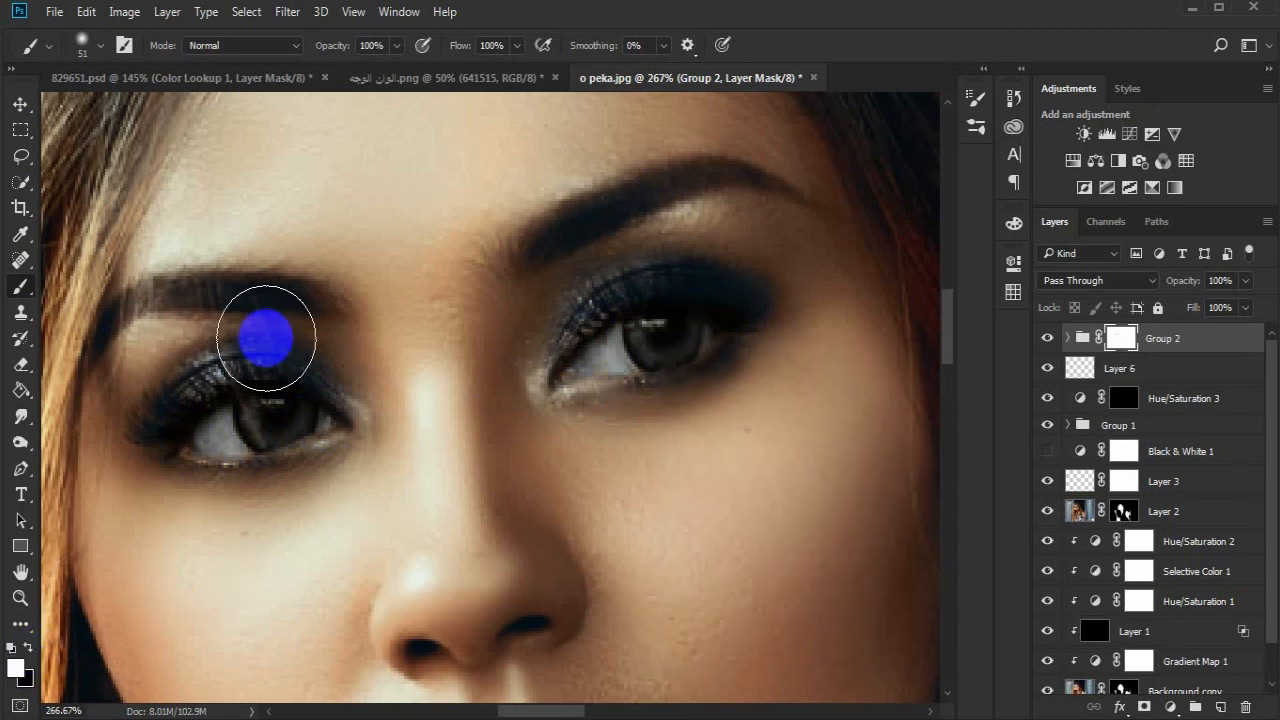
pyautogui.moveTo(350, 49); pyautogui.dragTo(300, 50)
pyautogui.rightClick(288, 306)
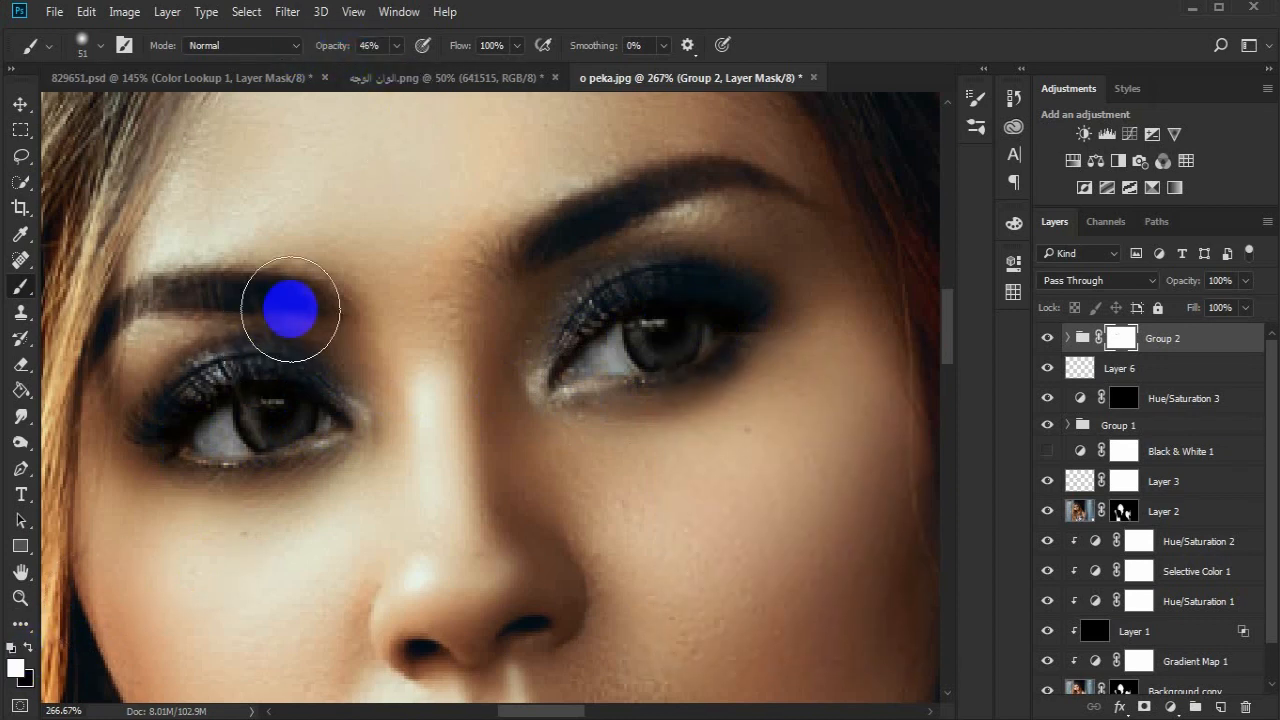
pyautogui.moveTo(420, 356); pyautogui.dragTo(415, 360)
pyautogui.click(355, 263)
pyautogui.moveTo(305, 358)
pyautogui.mouseDown()
pyautogui.moveTo(175, 385)
pyautogui.moveTo(157, 403)
pyautogui.mouseUp()
pyautogui.moveTo(465, 323)
pyautogui.mouseDown()
pyautogui.moveTo(549, 314)
pyautogui.moveTo(646, 271)
pyautogui.moveTo(728, 281)
pyautogui.moveTo(781, 317)
pyautogui.moveTo(704, 395)
pyautogui.moveTo(558, 411)
pyautogui.mouseUp()
# - Compare the whole image with and without Group 2, leaving the group visible
pyautogui.click(19, 597)
pyautogui.keyDown('alt'); pyautogui.click(243, 523); pyautogui.keyUp('alt')
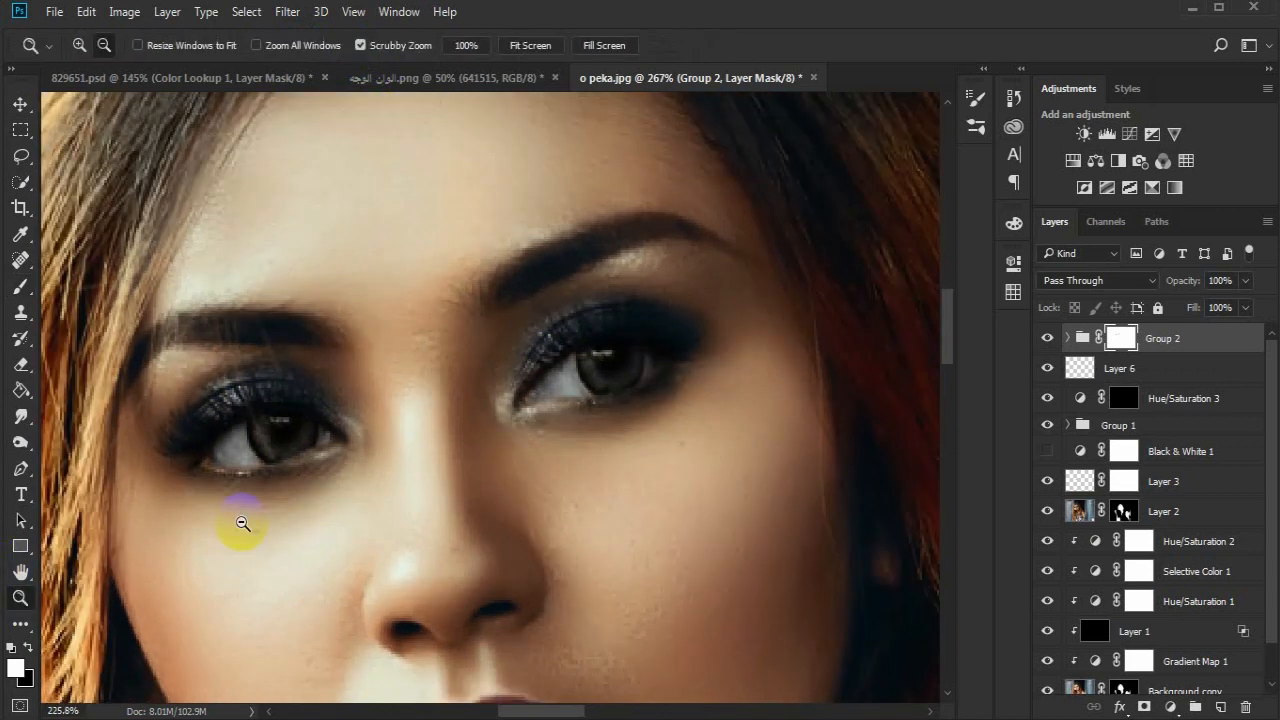
pyautogui.keyDown('alt'); pyautogui.click(314, 471); pyautogui.keyUp('alt')
pyautogui.moveTo(431, 504); pyautogui.dragTo(403, 507)
pyautogui.moveTo(430, 423); pyautogui.dragTo(447, 424)
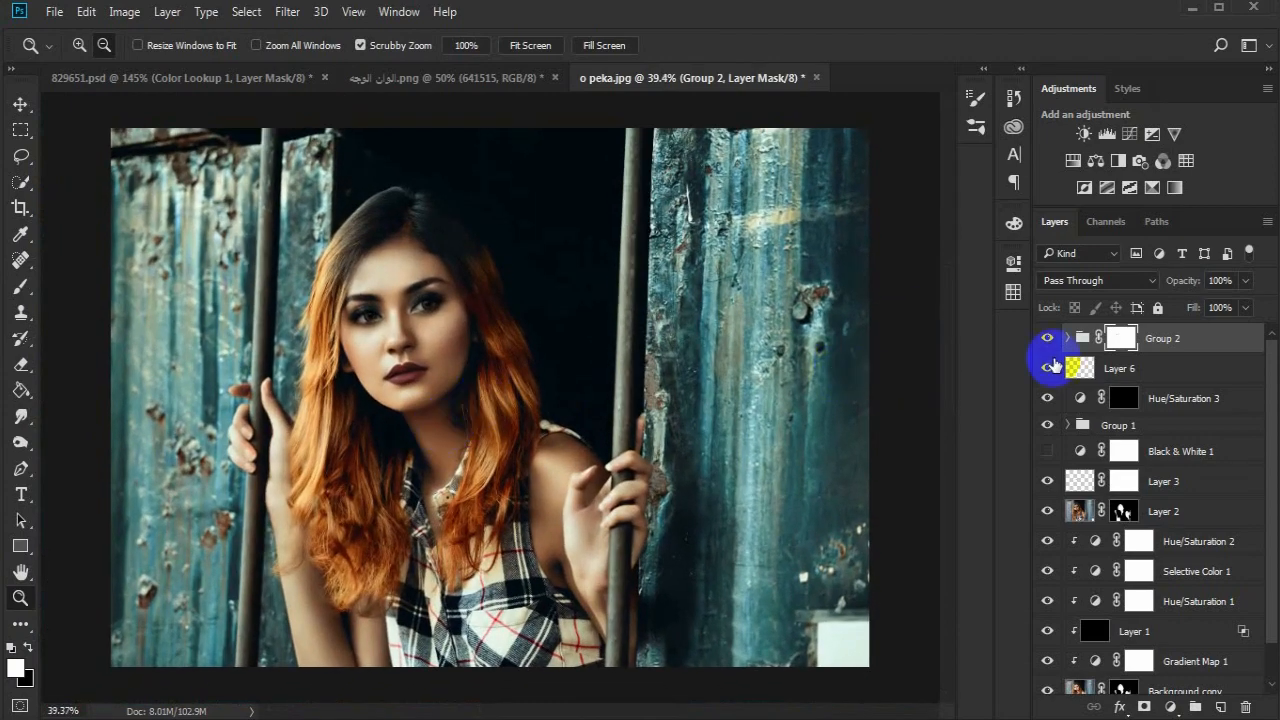
pyautogui.click(1048, 342)
pyautogui.click(1048, 342)
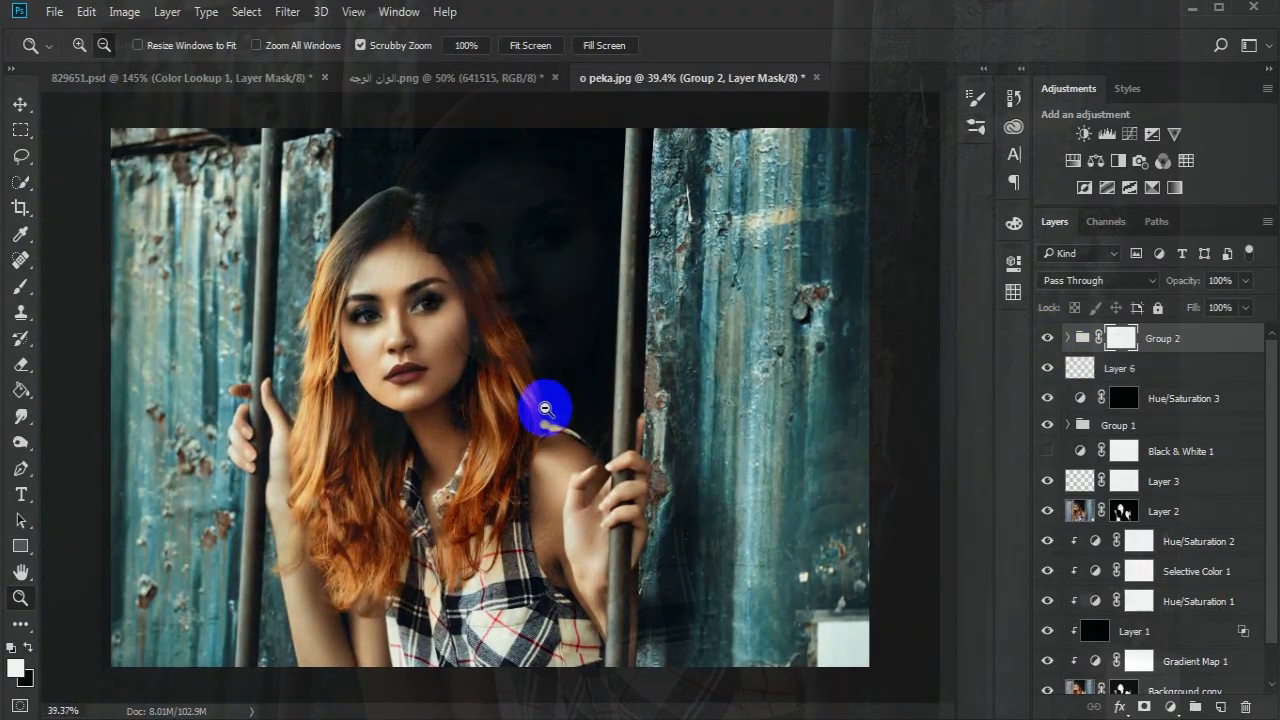
pyautogui.keyDown('alt'); pyautogui.click(541, 412); pyautogui.keyUp('alt')
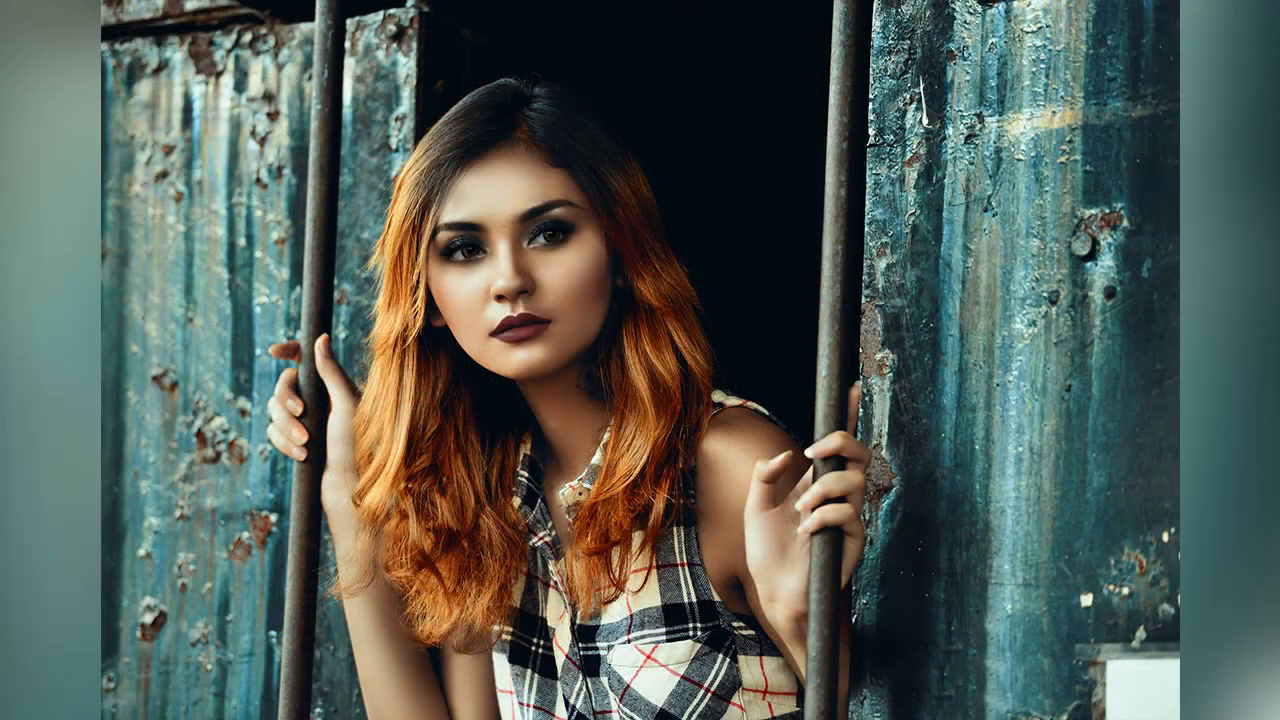